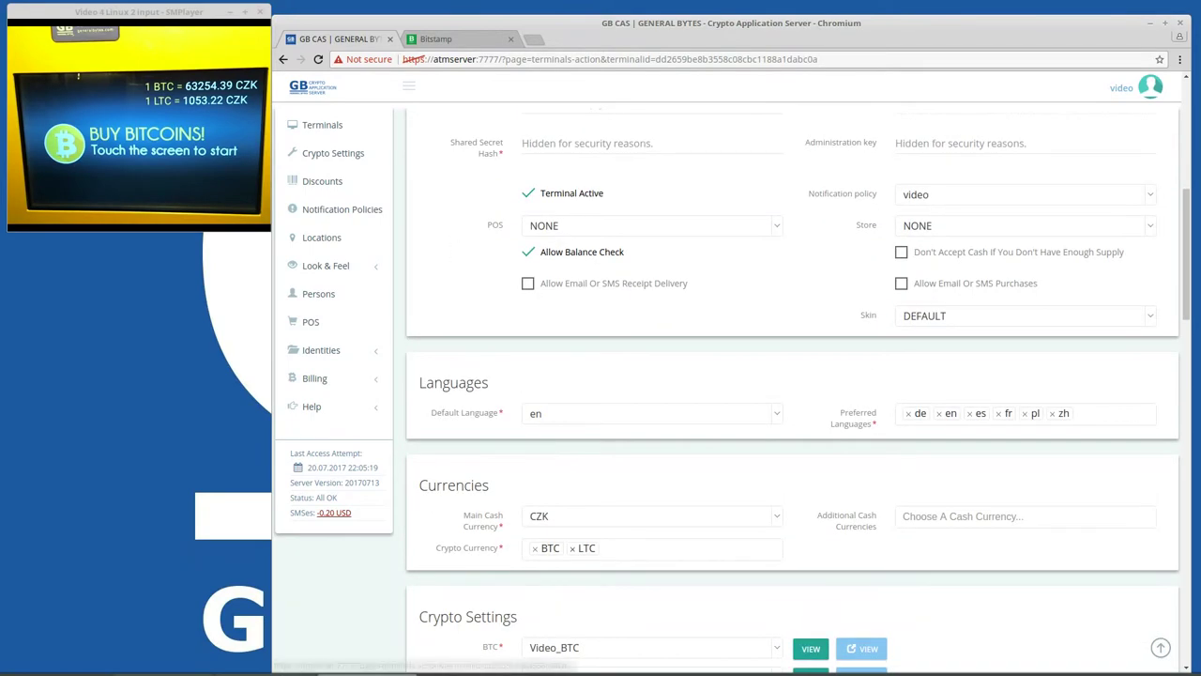
scroll(793, 389, down, 1)
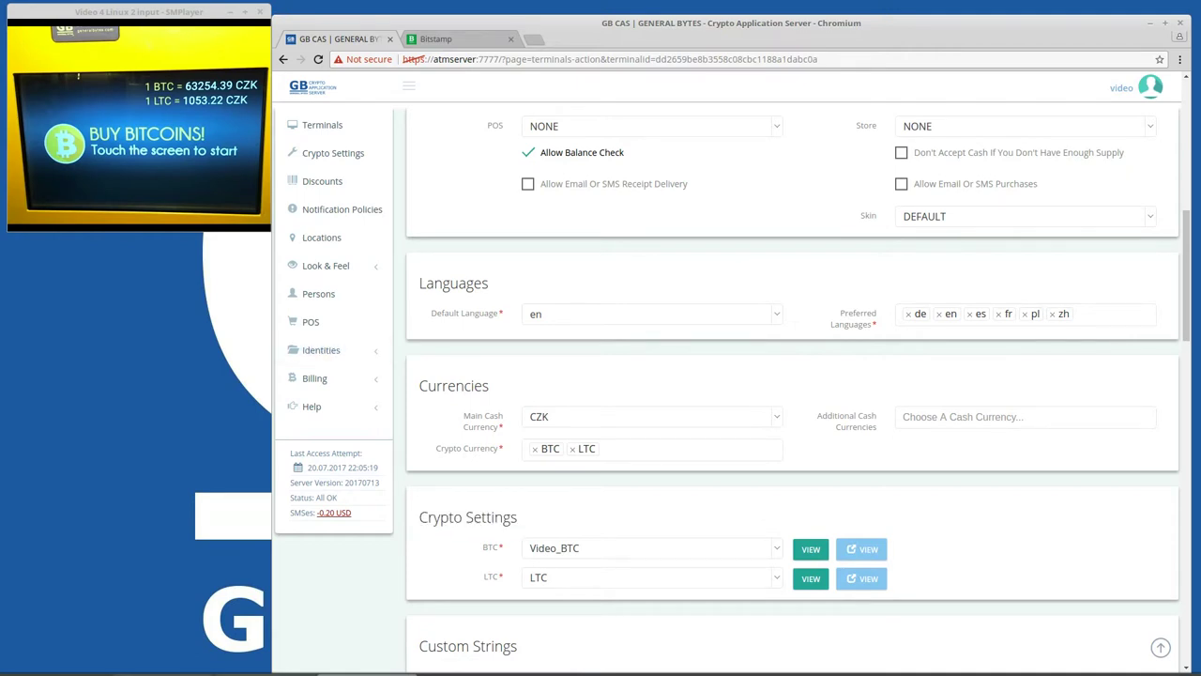
Step: Check the terminal's displayed exchange rate, then briefly open and close a Video_BTC settings tab
drag(139, 11, 135, 48)
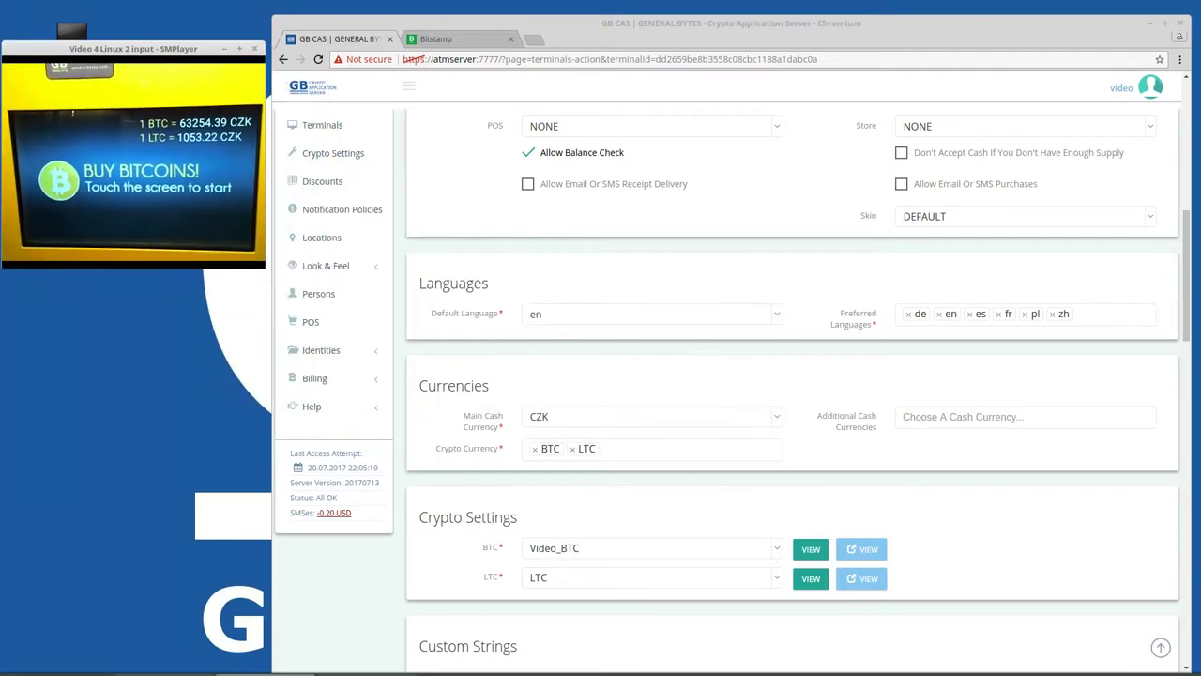
scroll(793, 389, up, 6)
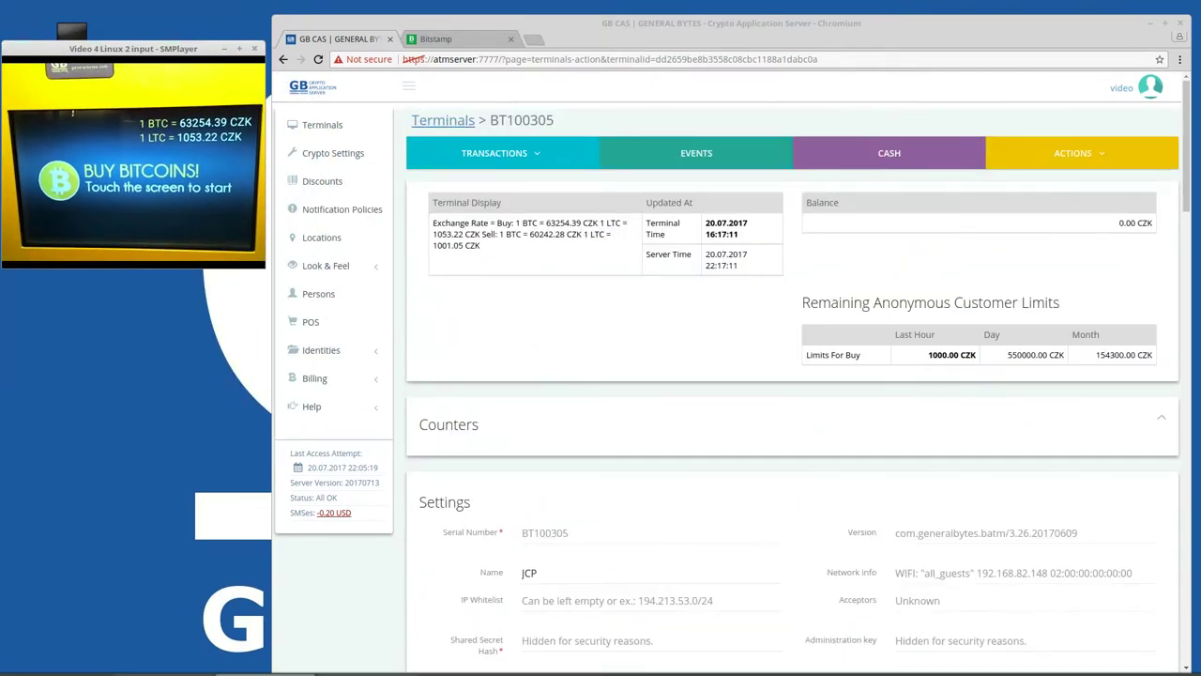
triple_click(530, 234)
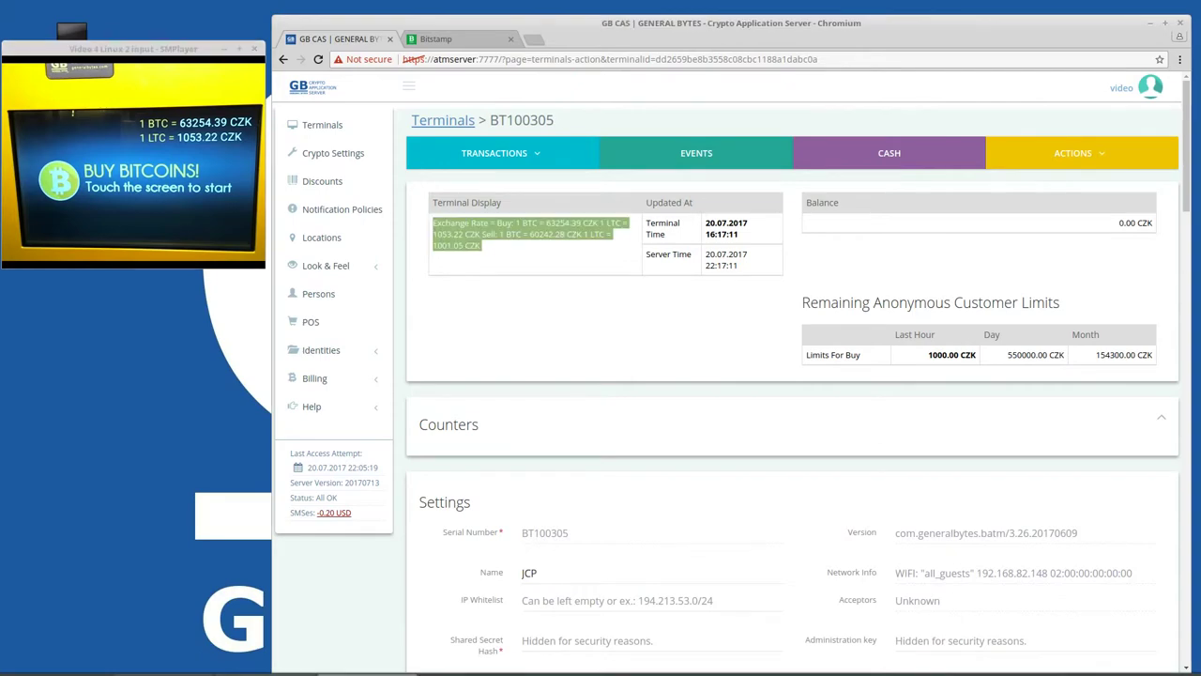
scroll(793, 389, down, 4)
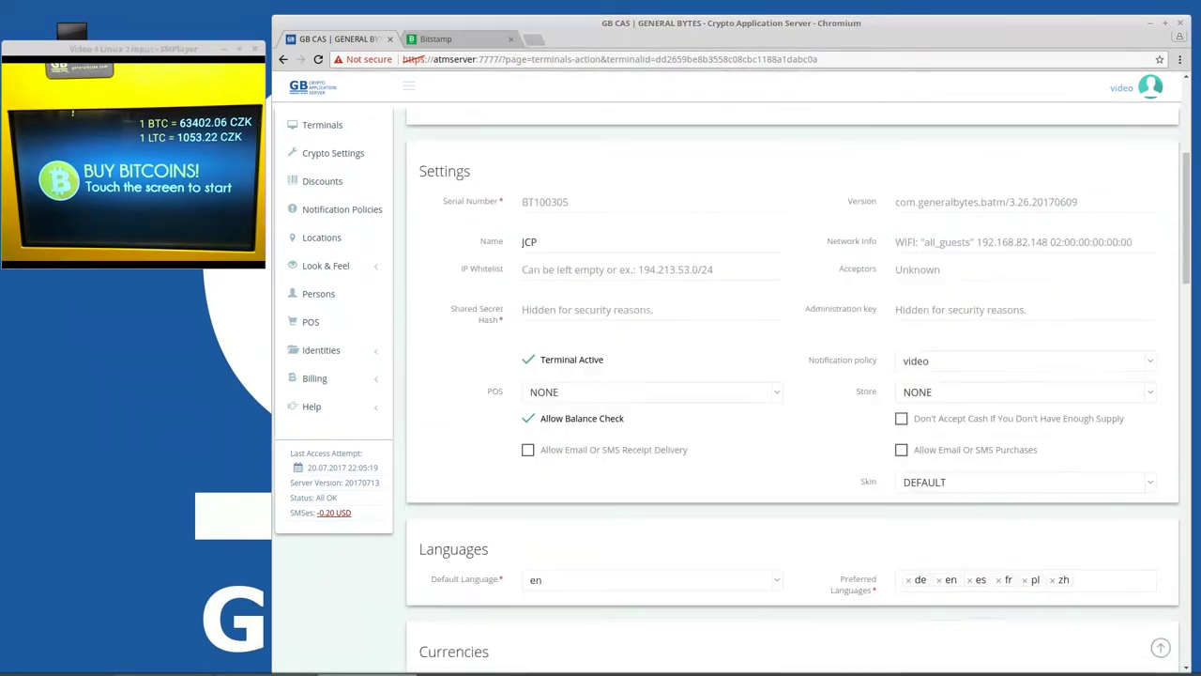
scroll(793, 390, down, 2)
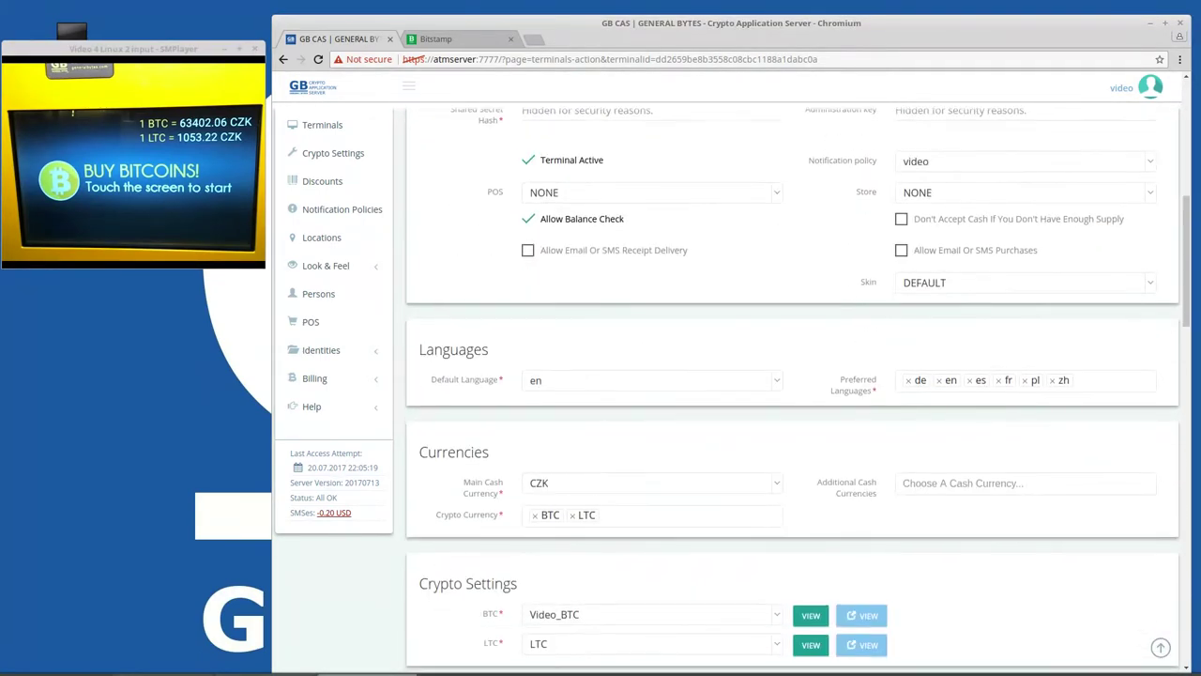
scroll(811, 600, down, 1)
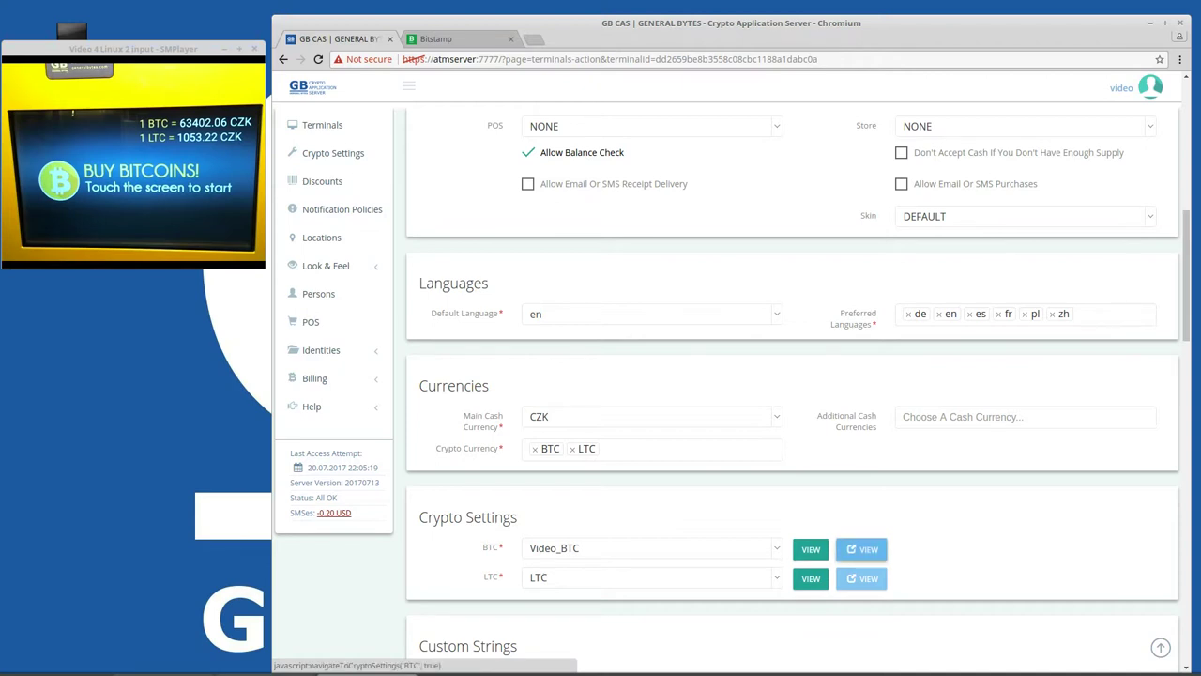
click(862, 549)
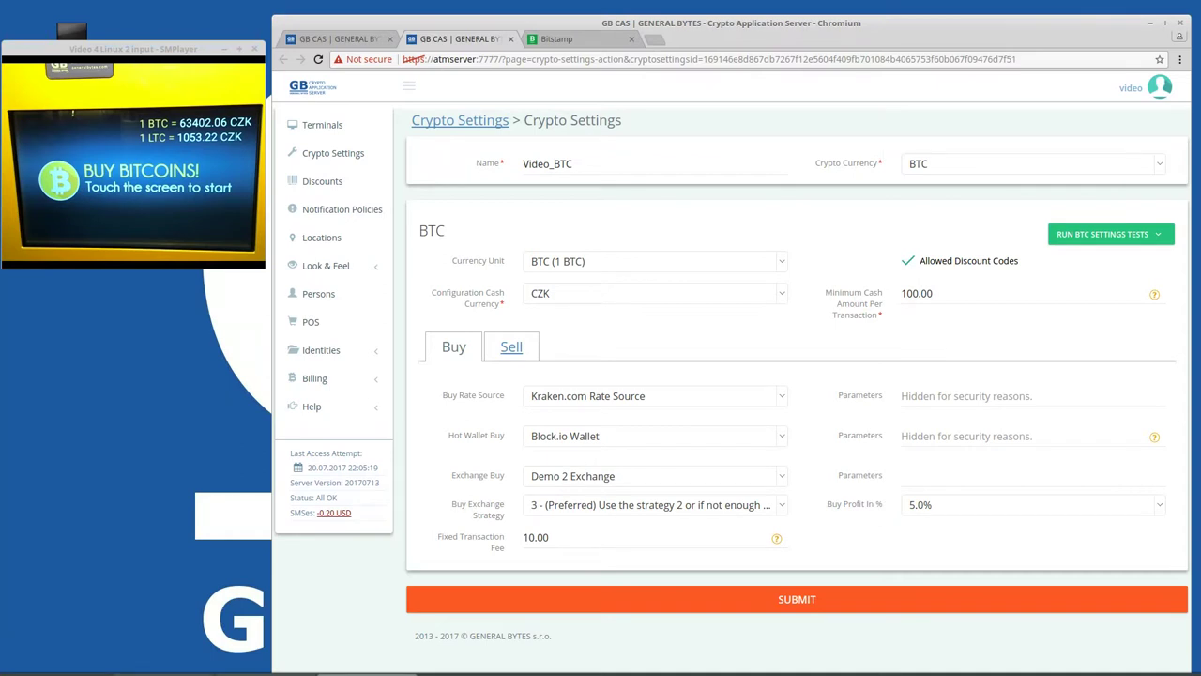
click(510, 39)
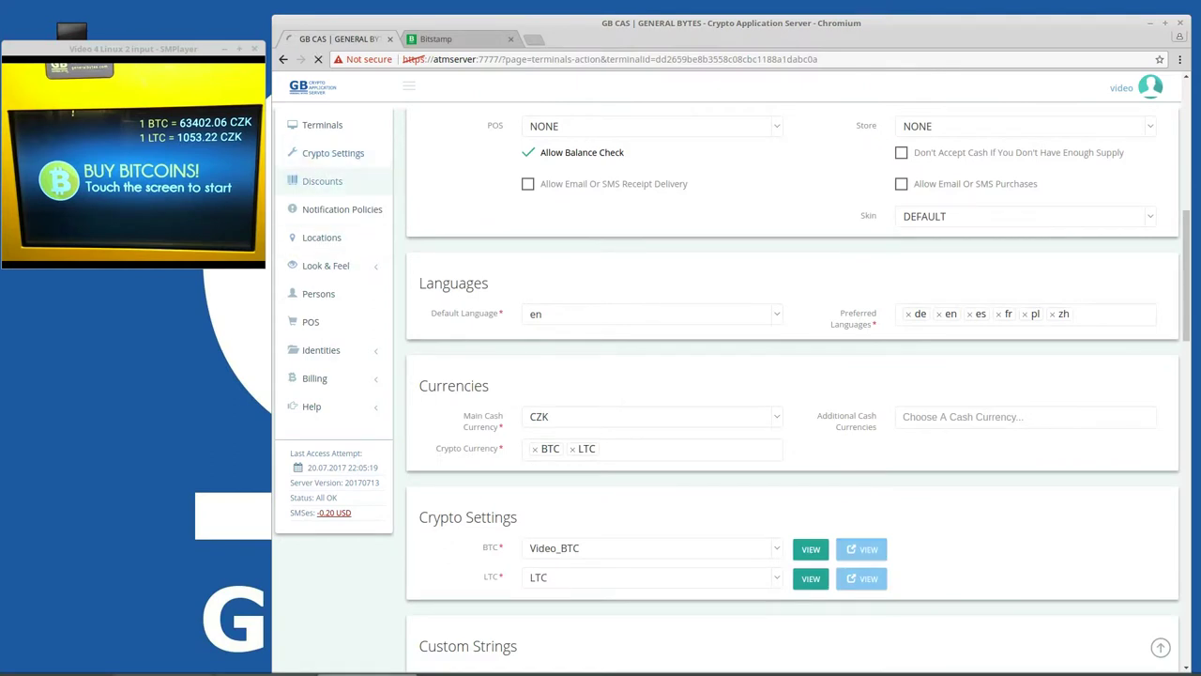
Step: Open Video_BTC from the Crypto Settings list and expand its Buy Rate Source choices
click(333, 153)
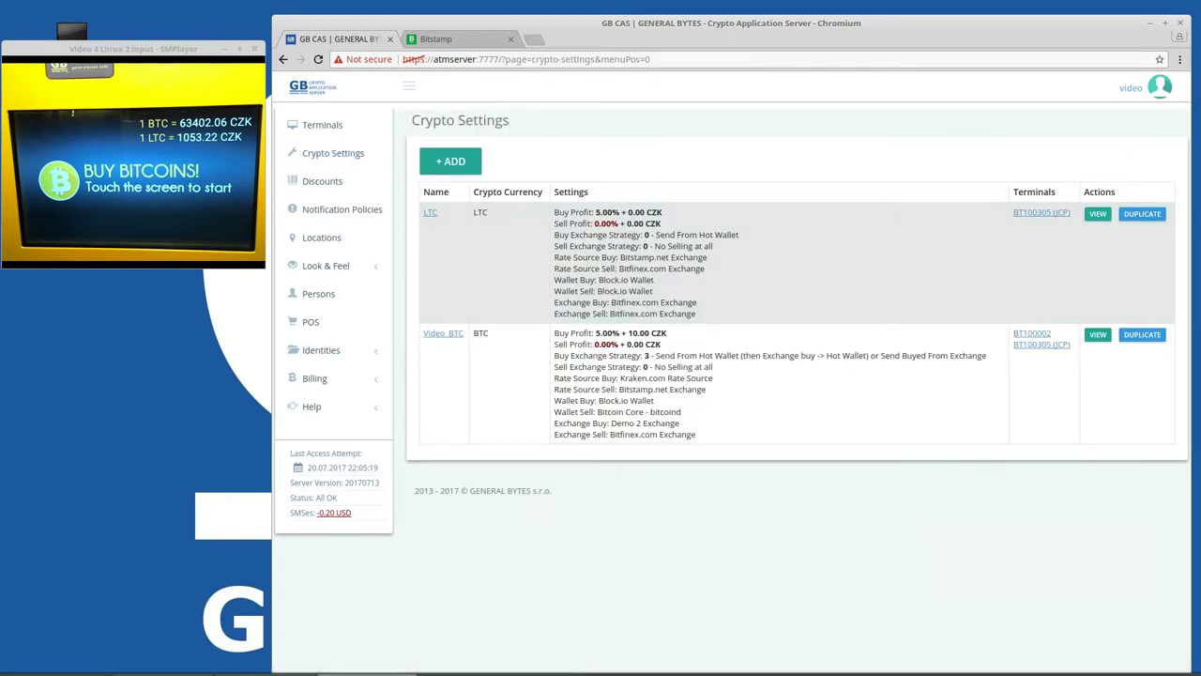
click(443, 333)
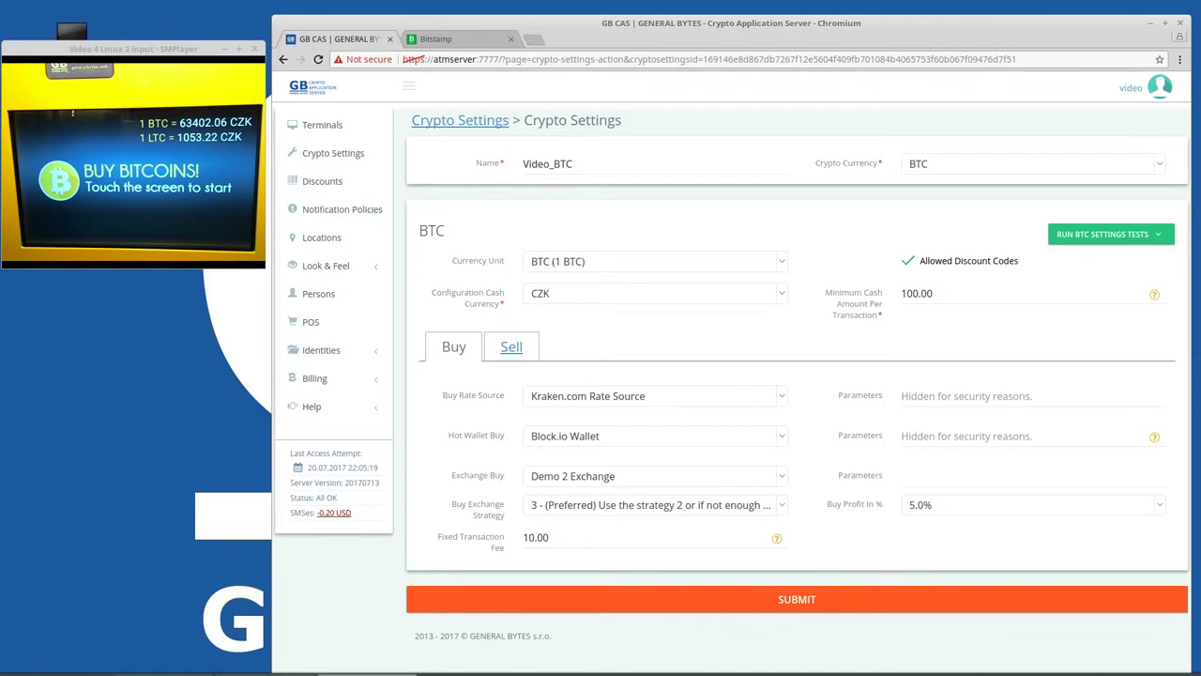
click(654, 395)
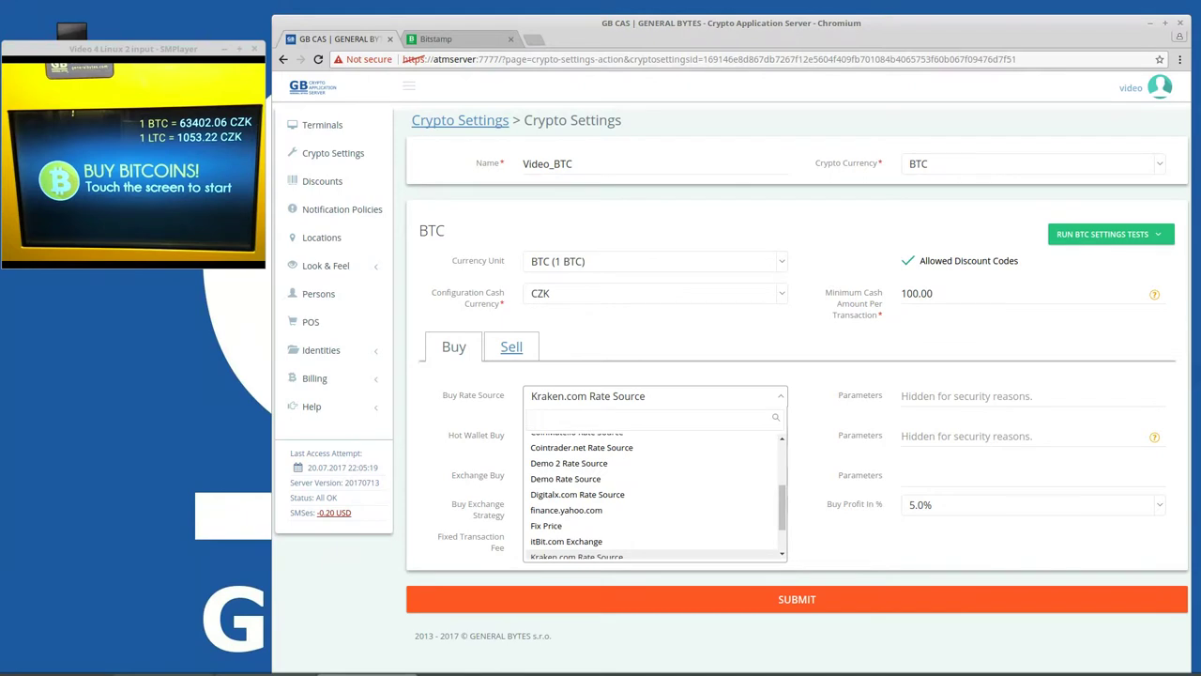
Step: Set Video_BTC's buy rate source to Bitstamp.net Exchange with USD as the fiat currency
text(bits)
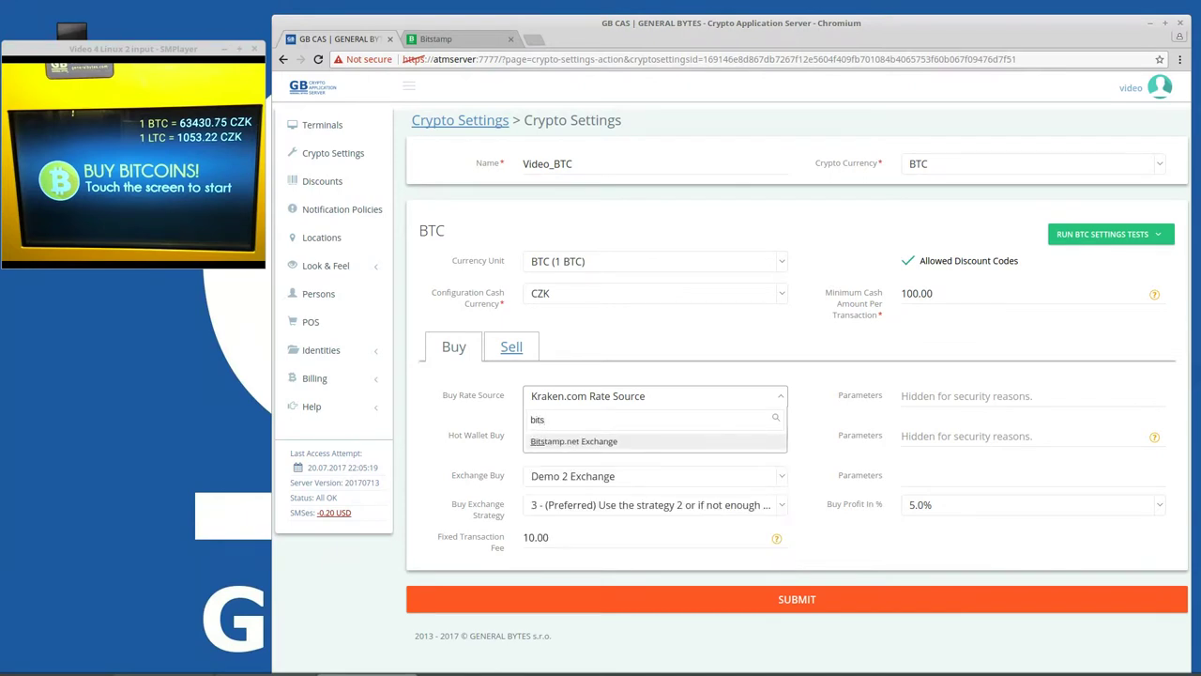
key(Return)
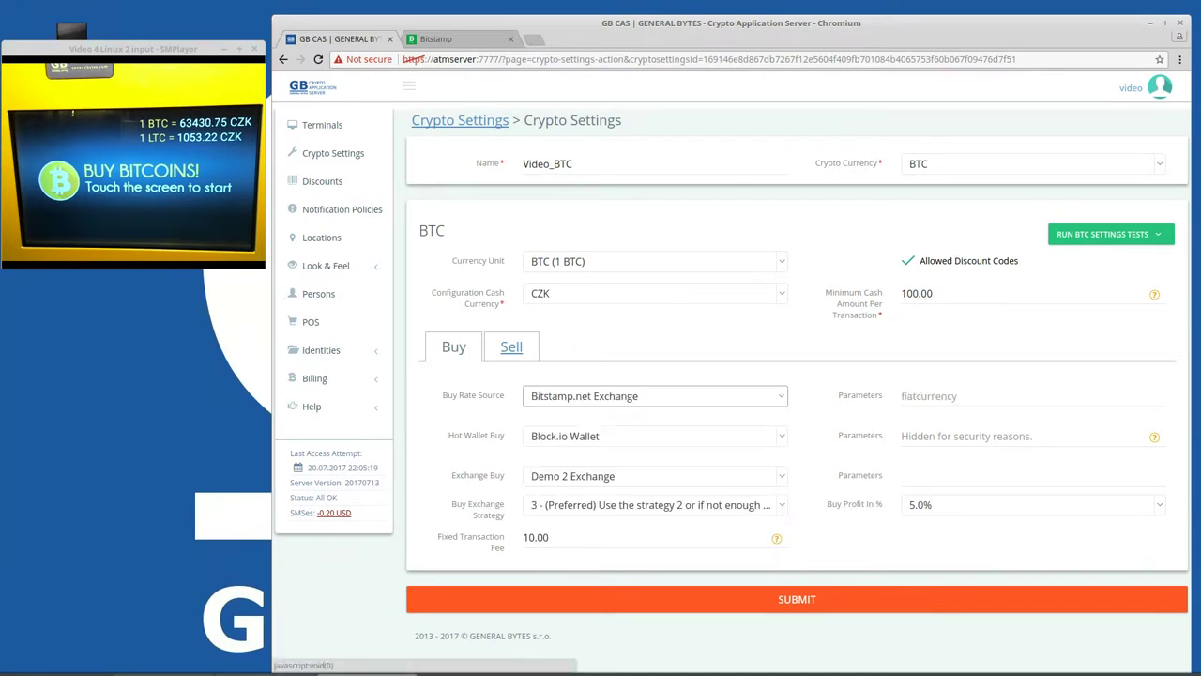
click(929, 395)
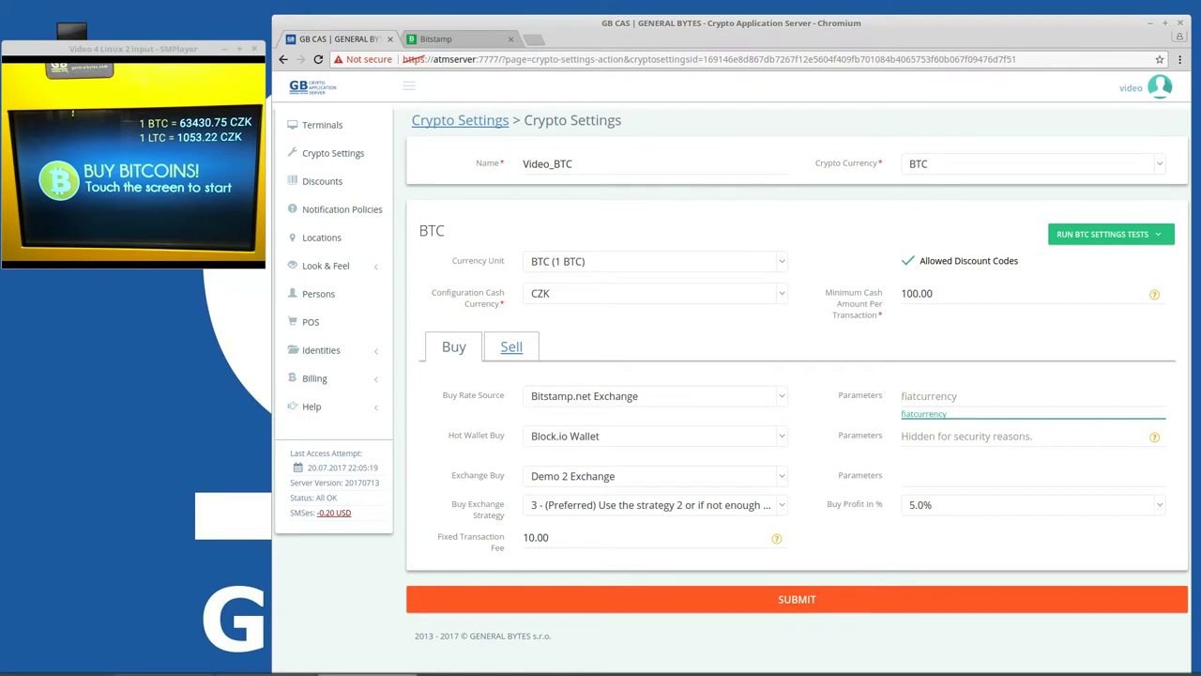
text(USD)
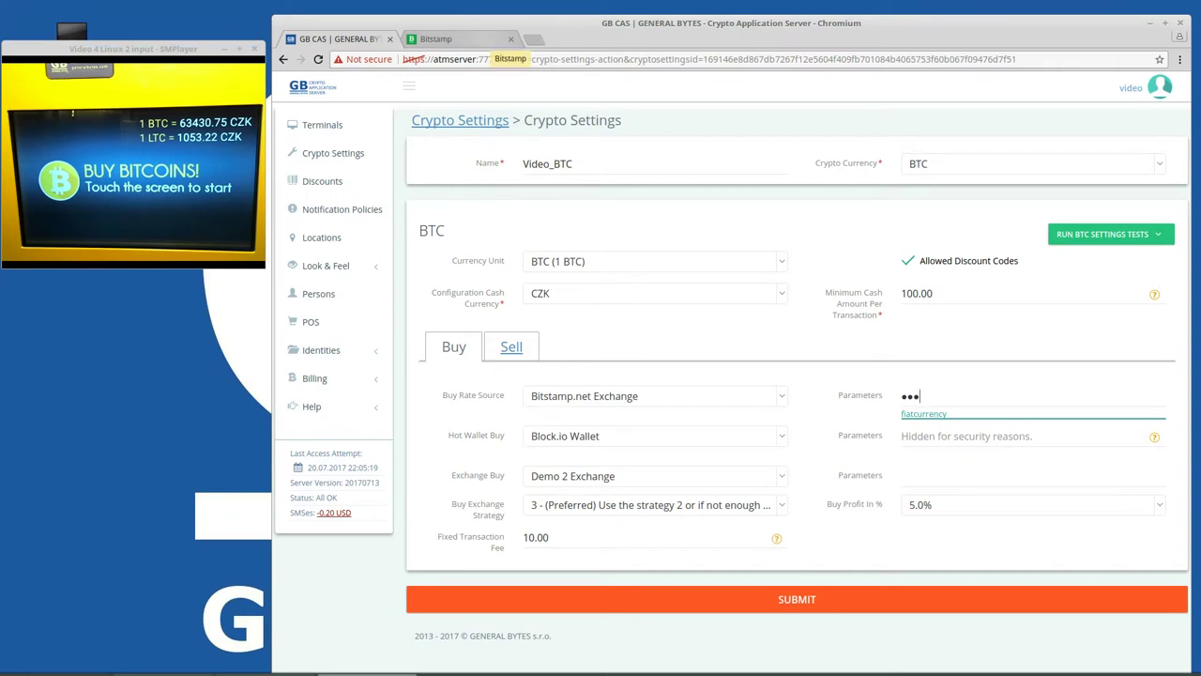
click(441, 38)
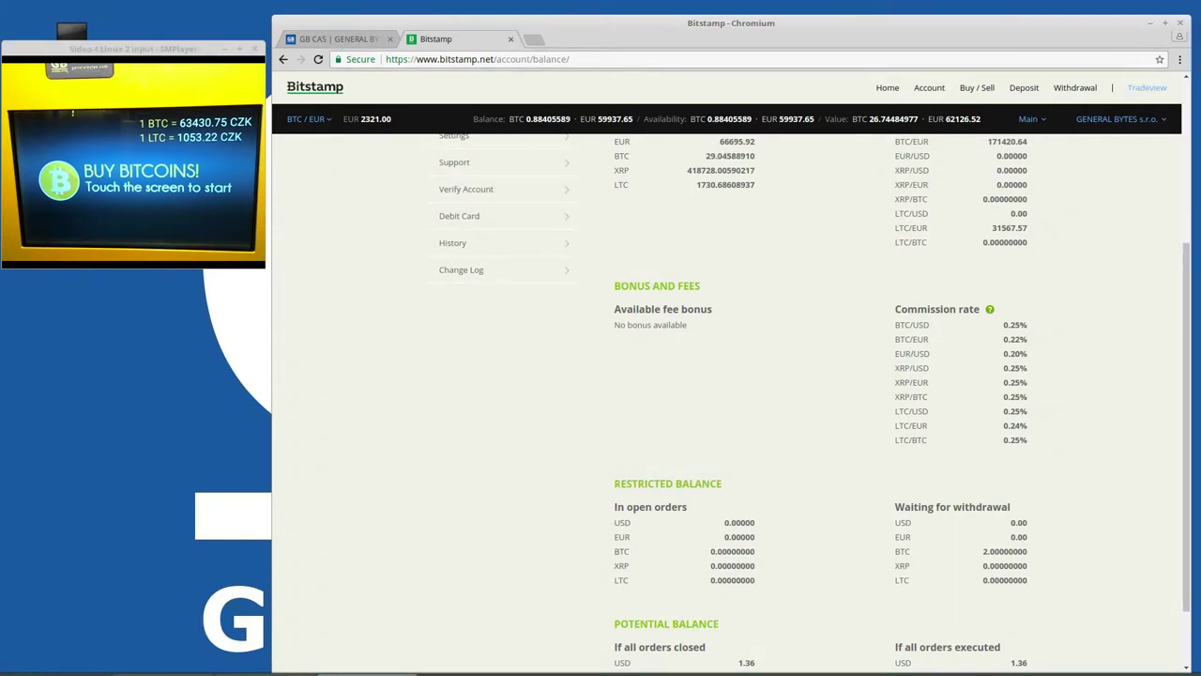
Step: Check the Bitstamp account balances and the BTC/EUR pair price of 2296.21
click(1117, 119)
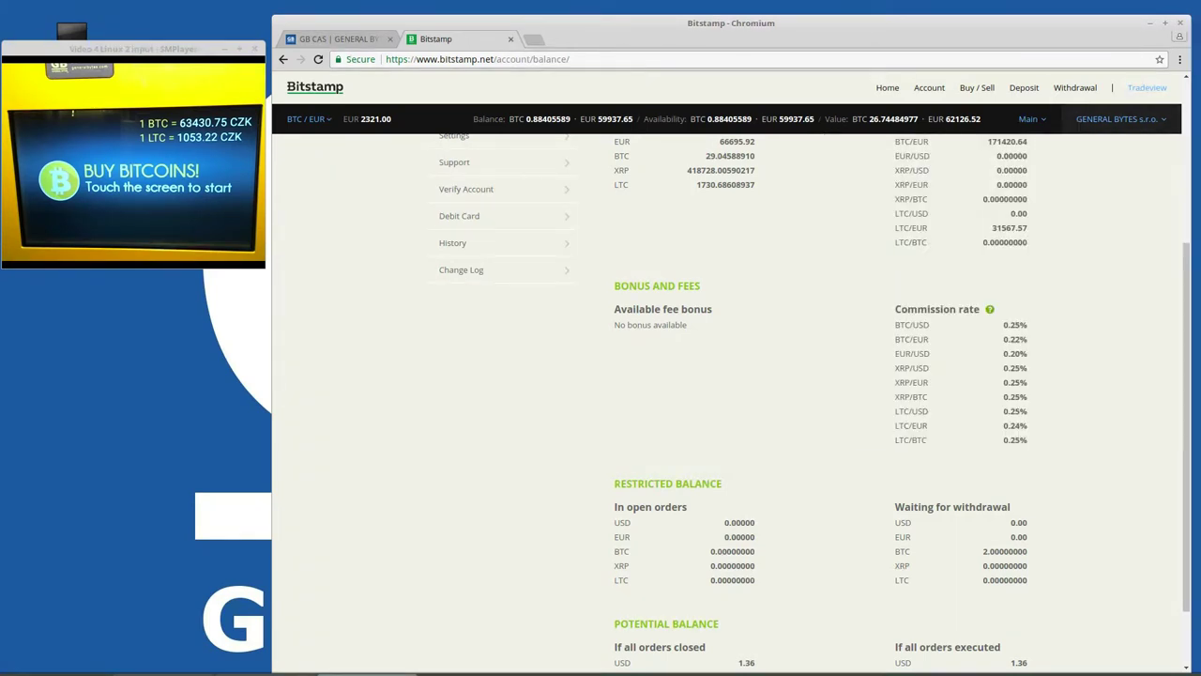
mouse_move(308, 119)
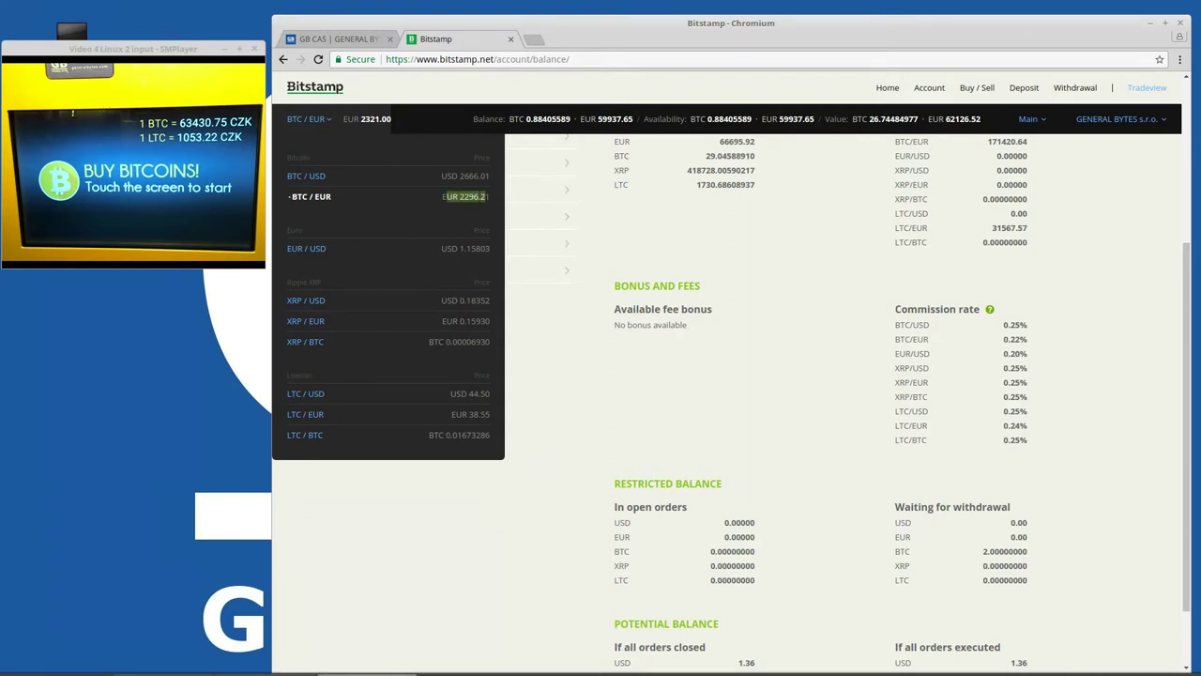
click(333, 39)
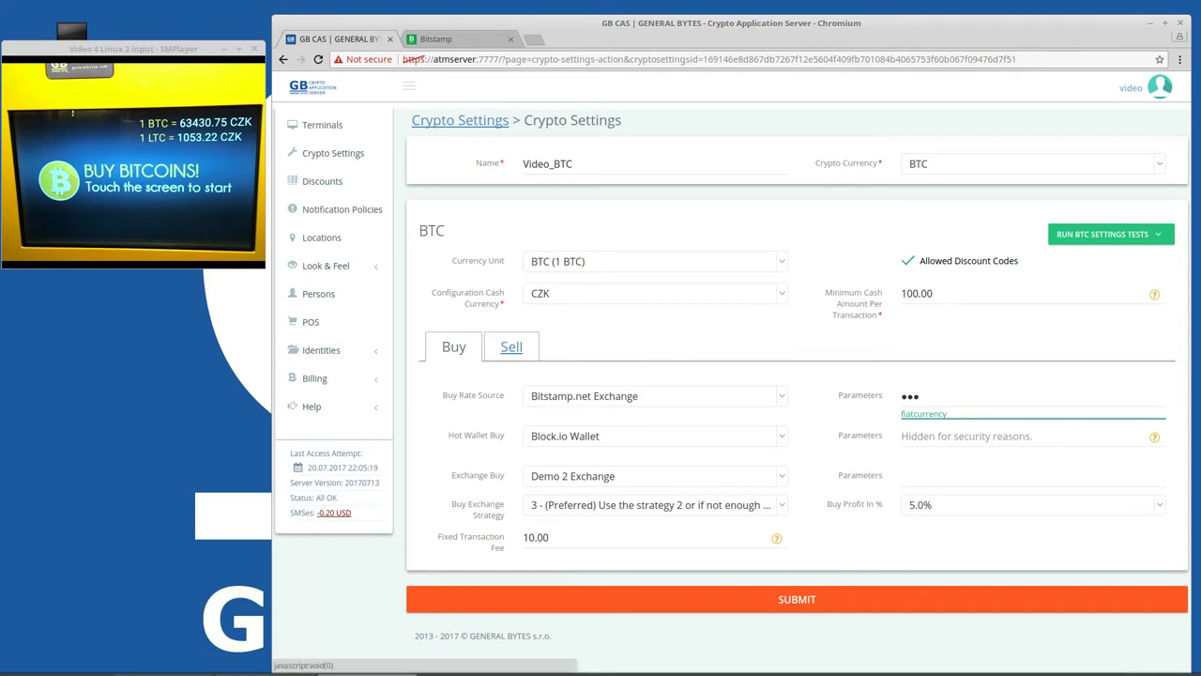
Step: Set the exchange buy to Bitstamp.net Exchange with a placeholder parameter value '***'
click(654, 476)
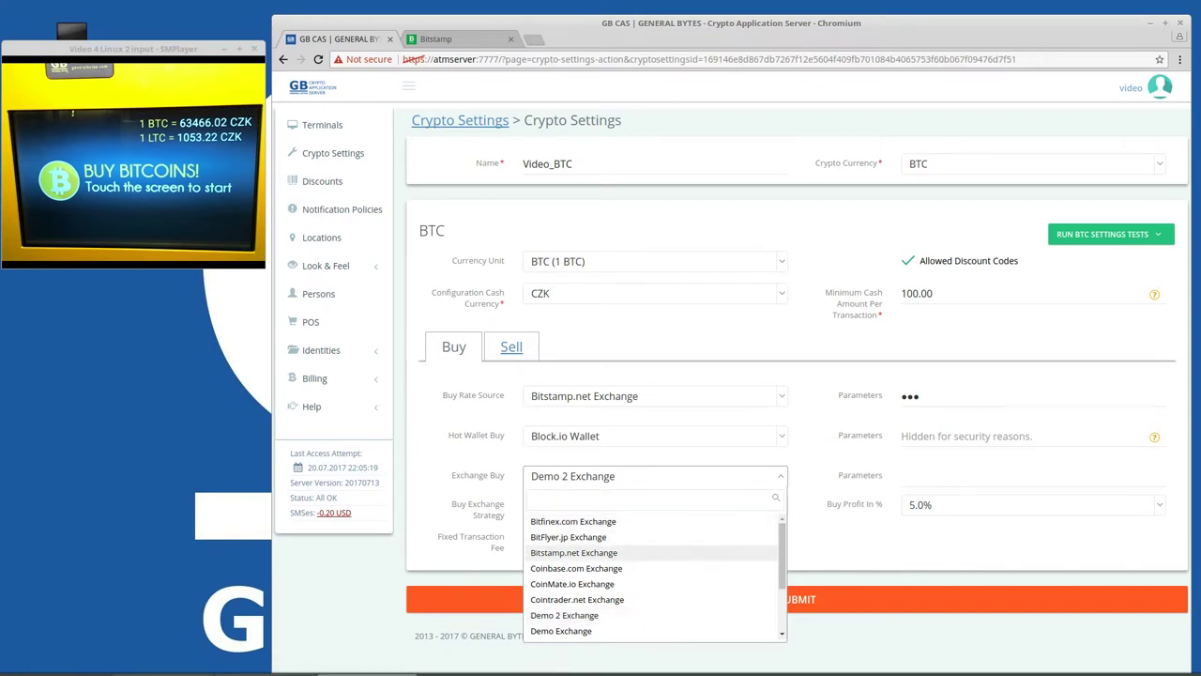
click(573, 552)
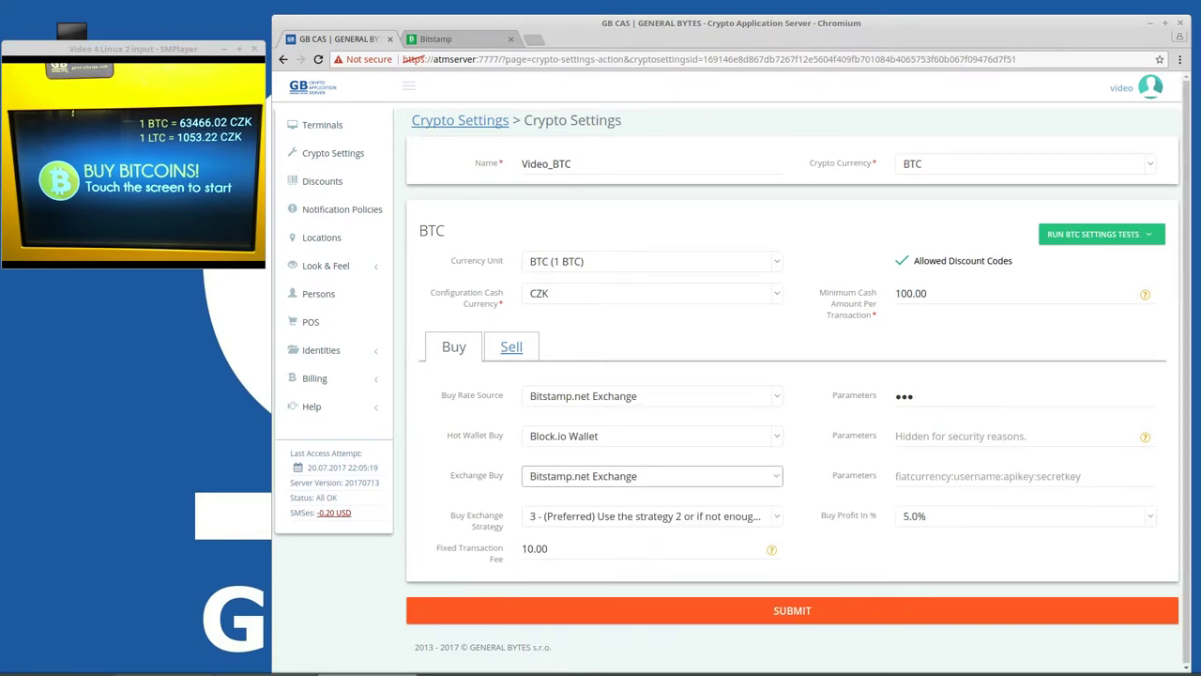
click(897, 475)
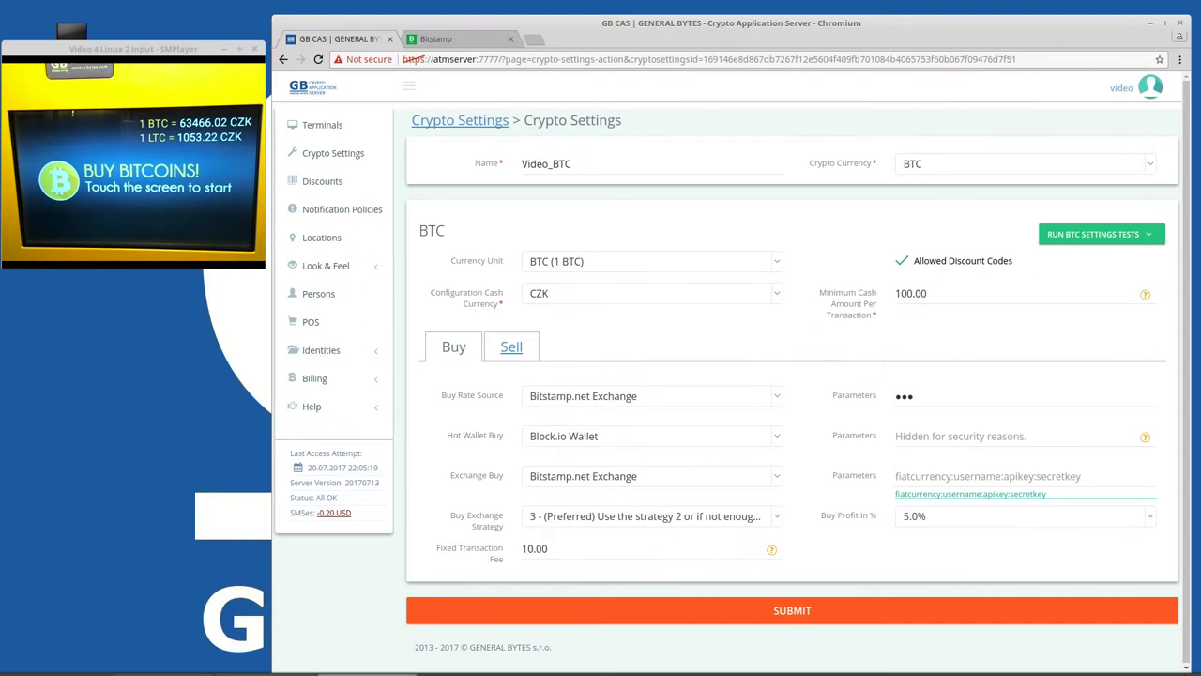
text(***)
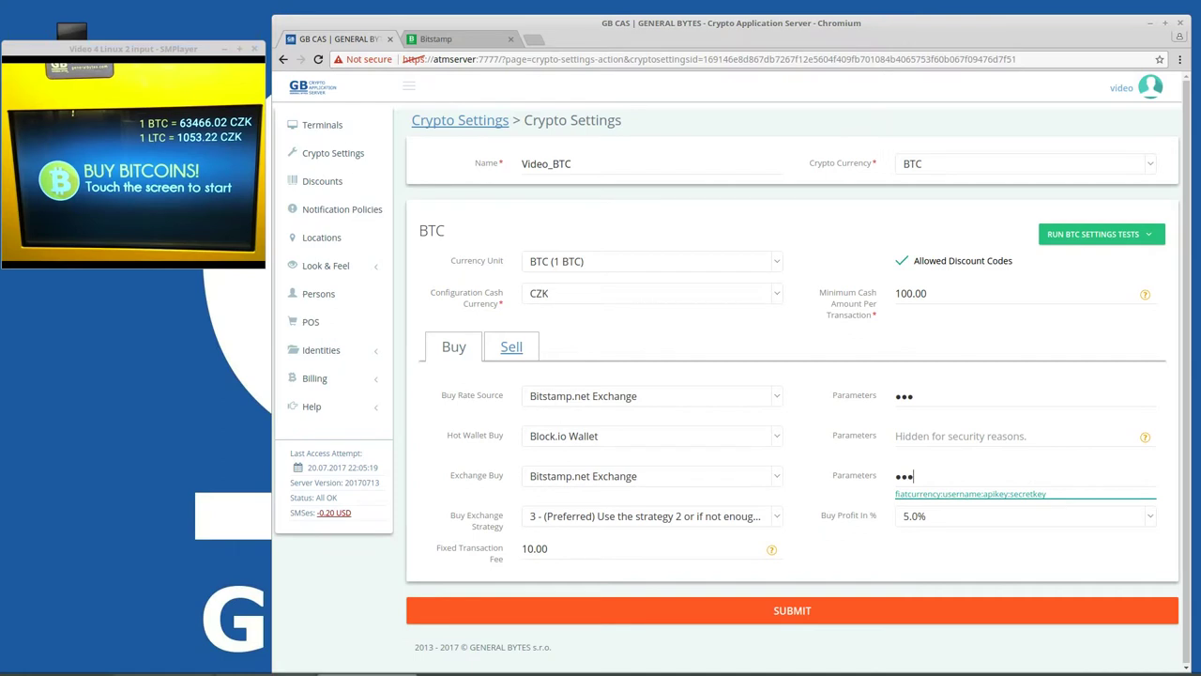
key(super)
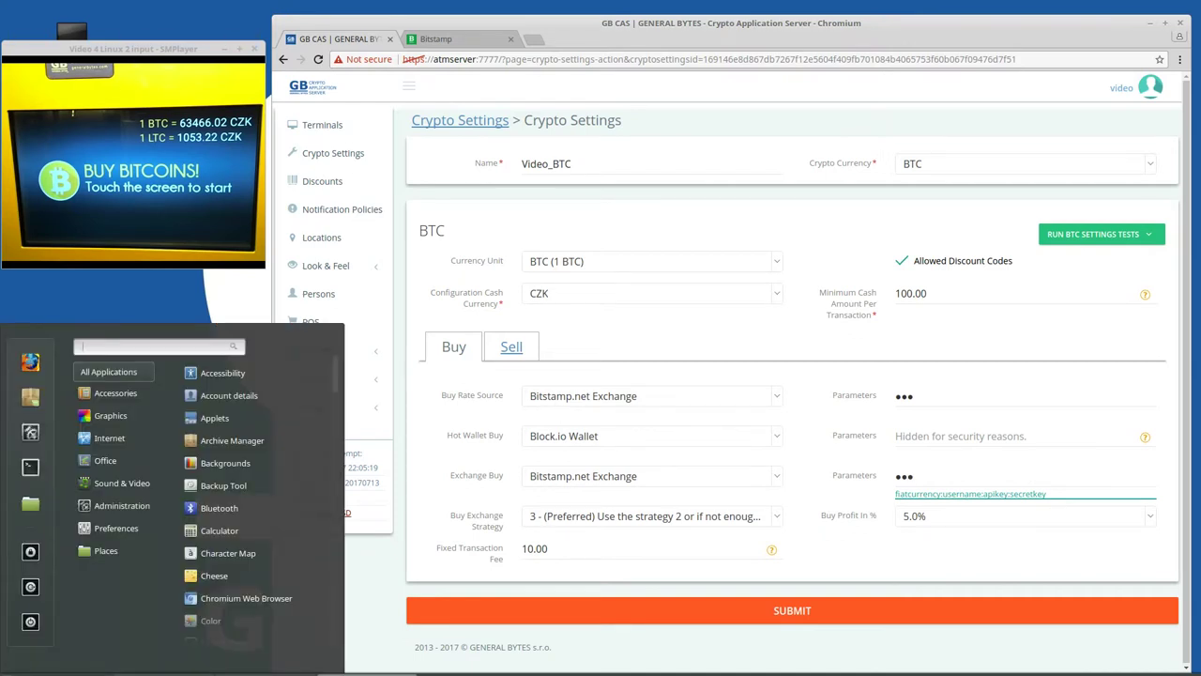
Step: Launch Text Editor, place it beside the GB CAS form, and type 'EUR:'
text(text)
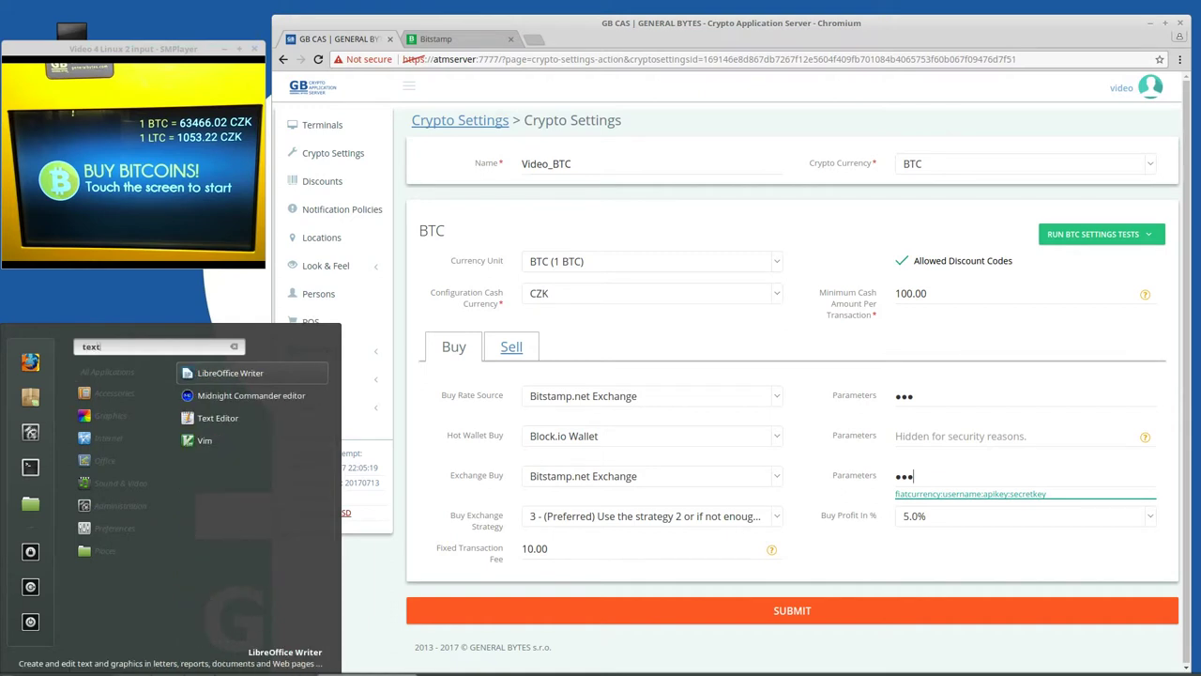
key(Down)
key(Down)
key(Down)
key(Up)
key(Return)
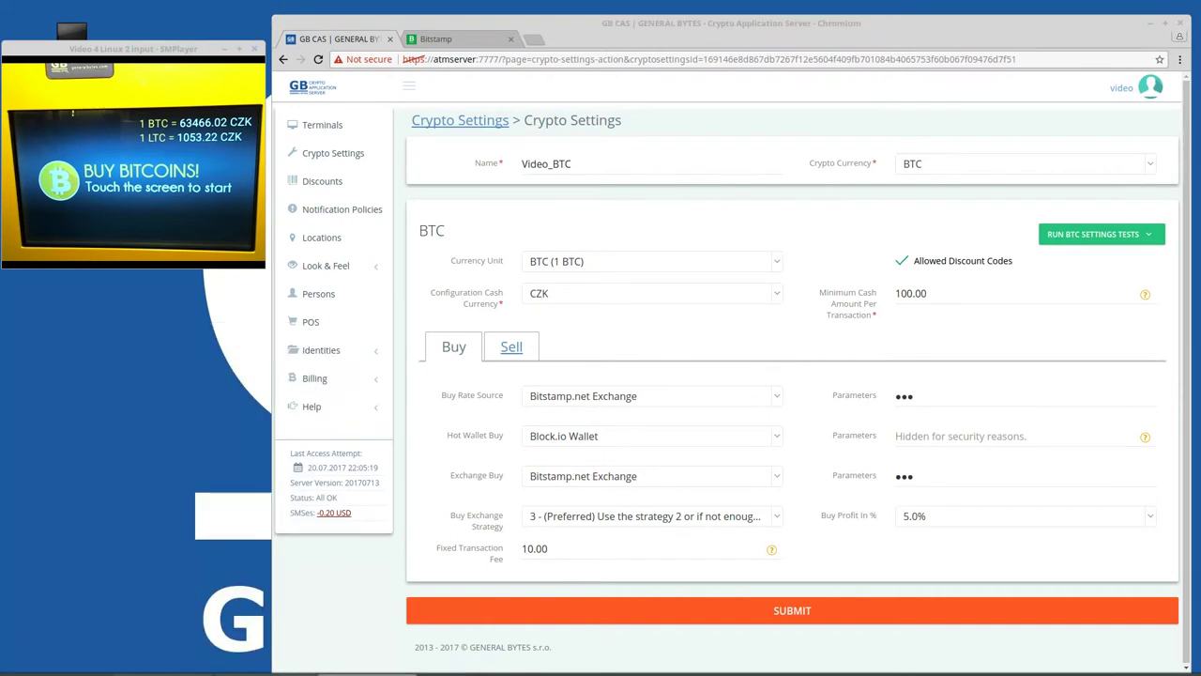
drag(595, 176, 245, 331)
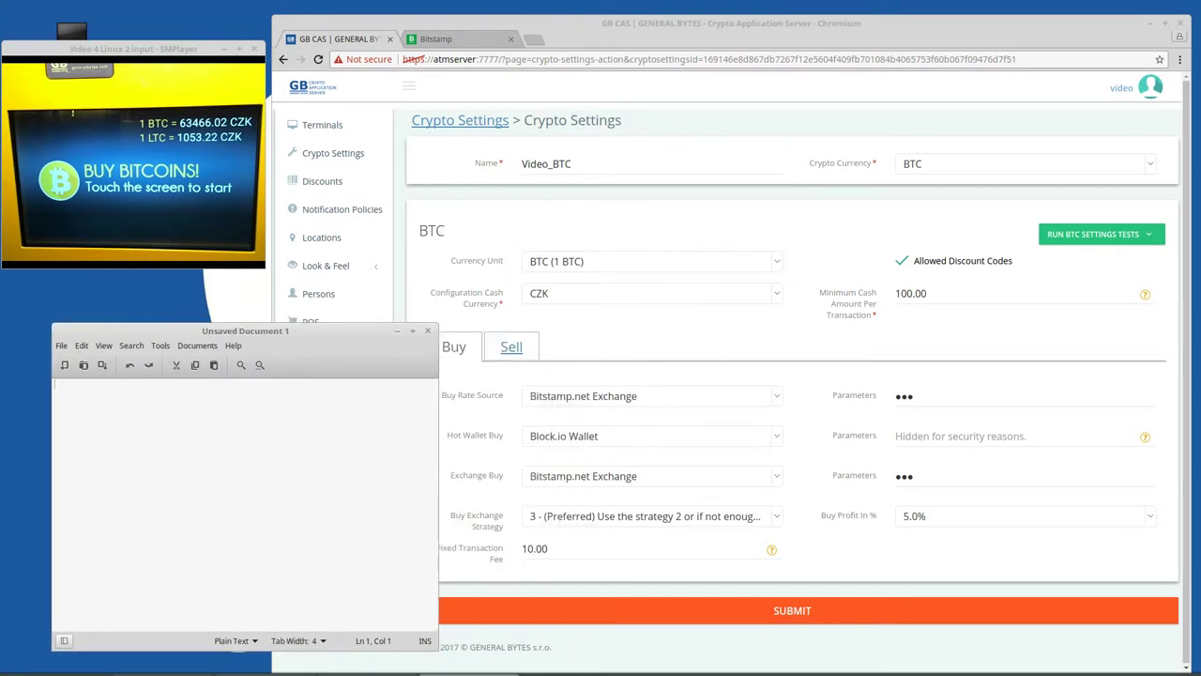
drag(244, 330, 214, 316)
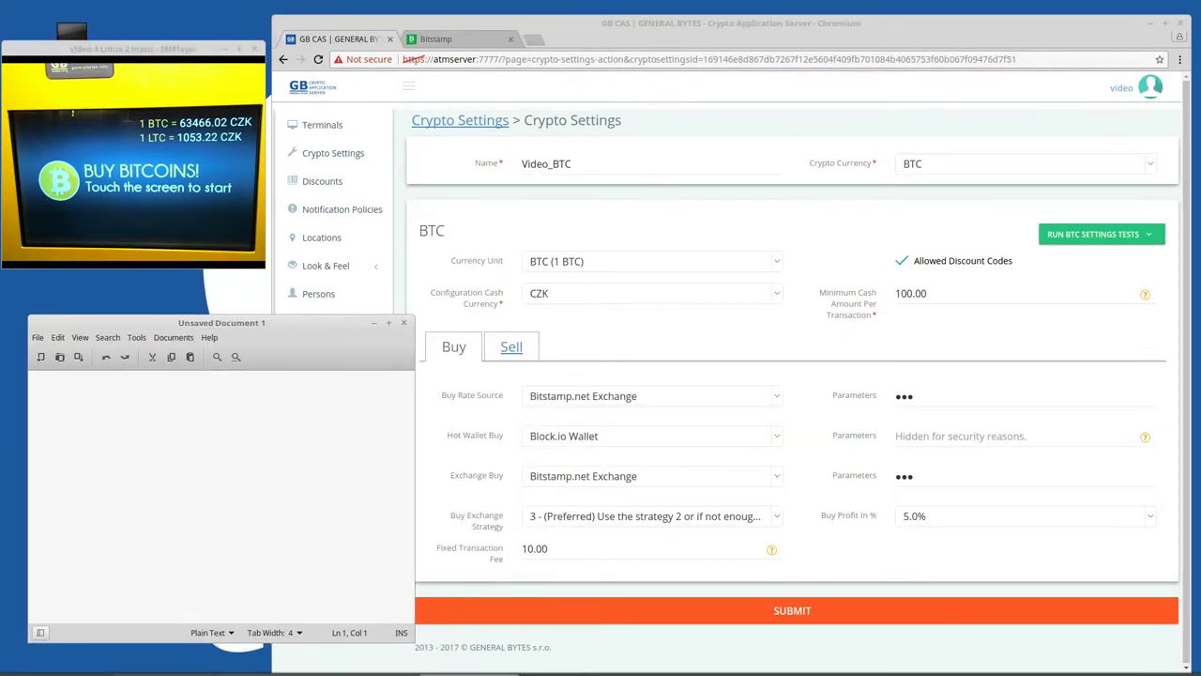
text(EUR:)
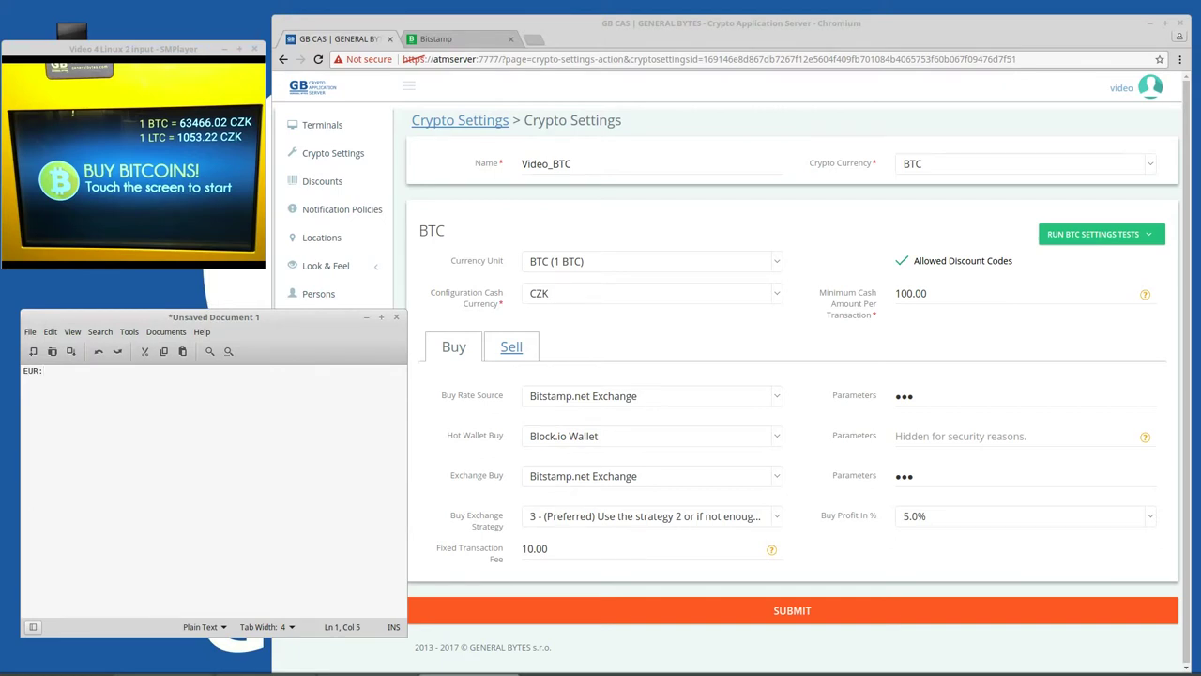
Step: Empty the Exchange Buy parameters and note 'EUR:' followed by the Bitstamp customer ID
click(904, 476)
key(BackSpace)
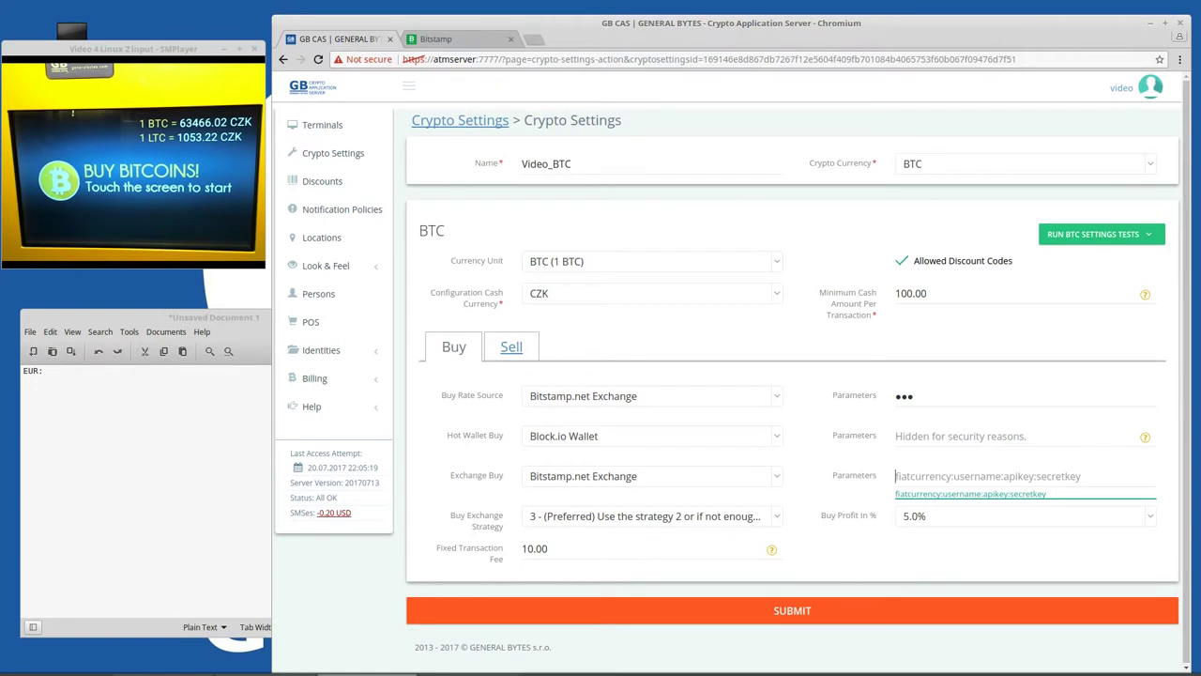
key(alt+Tab)
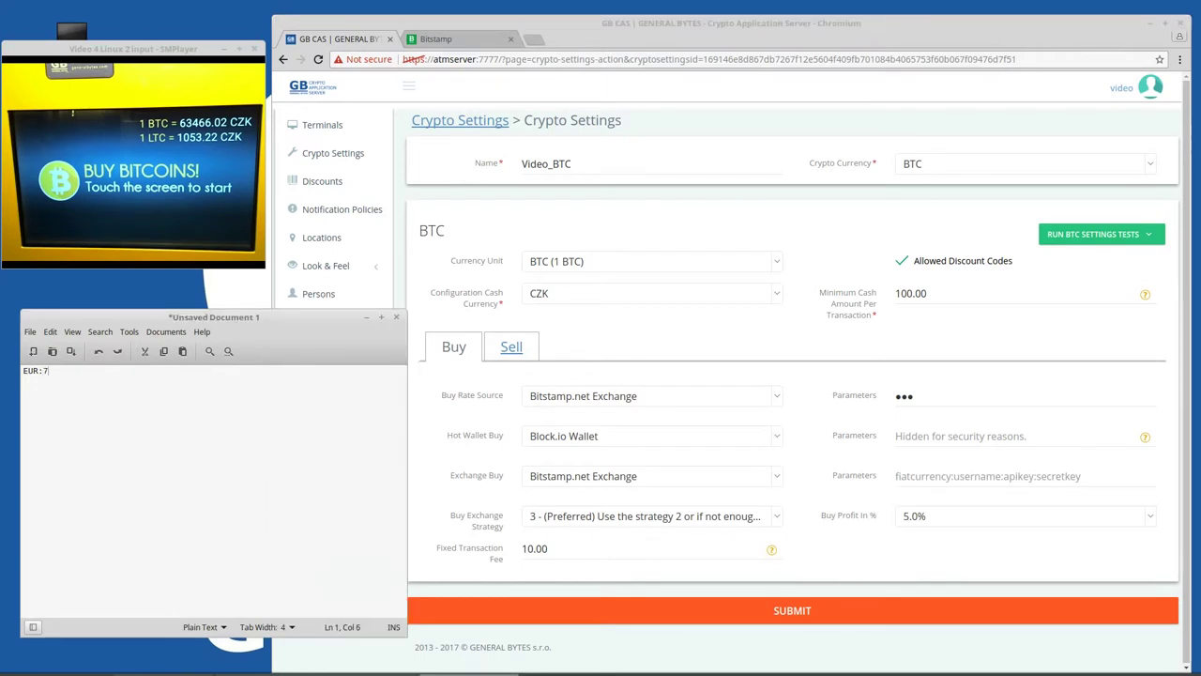
Step: Reload the Bitstamp account balance page in the browser and go to security settings
click(985, 476)
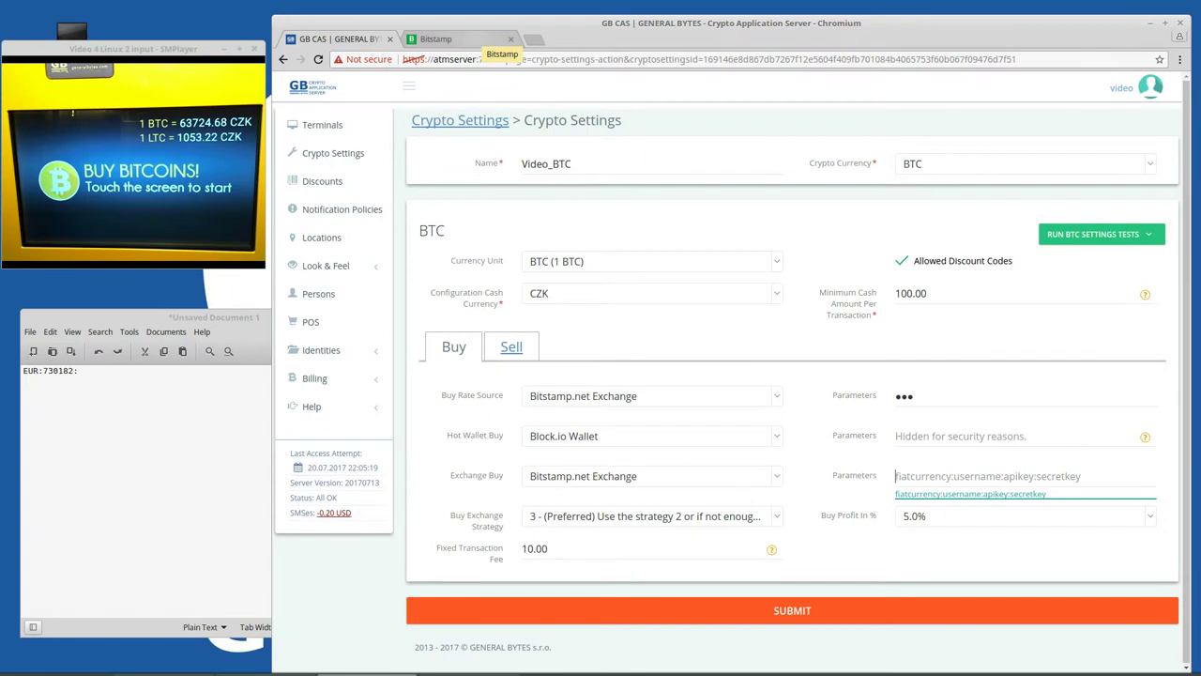
click(493, 42)
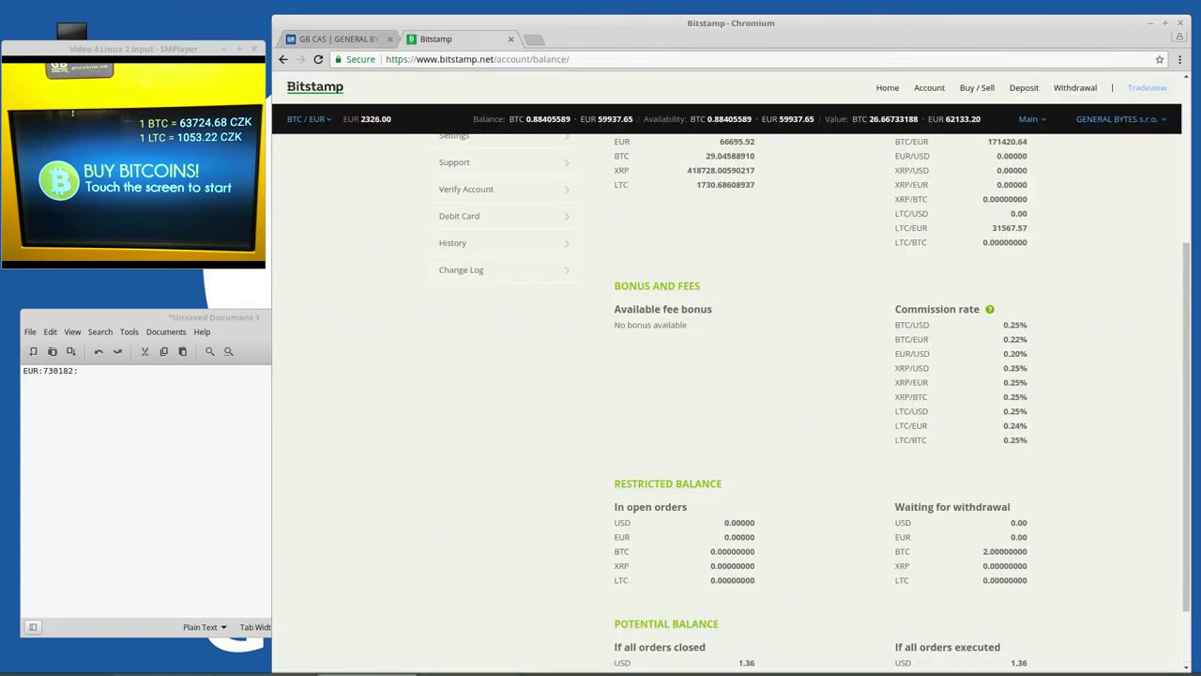
scroll(727, 375, up, 3)
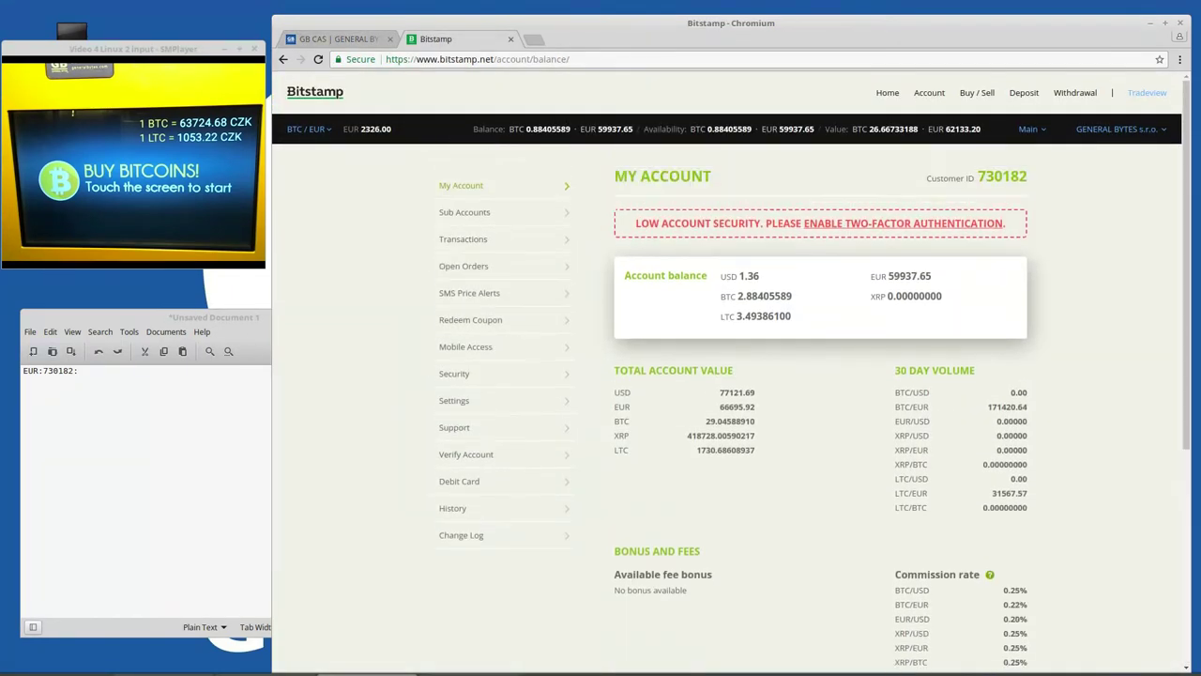
key(F5)
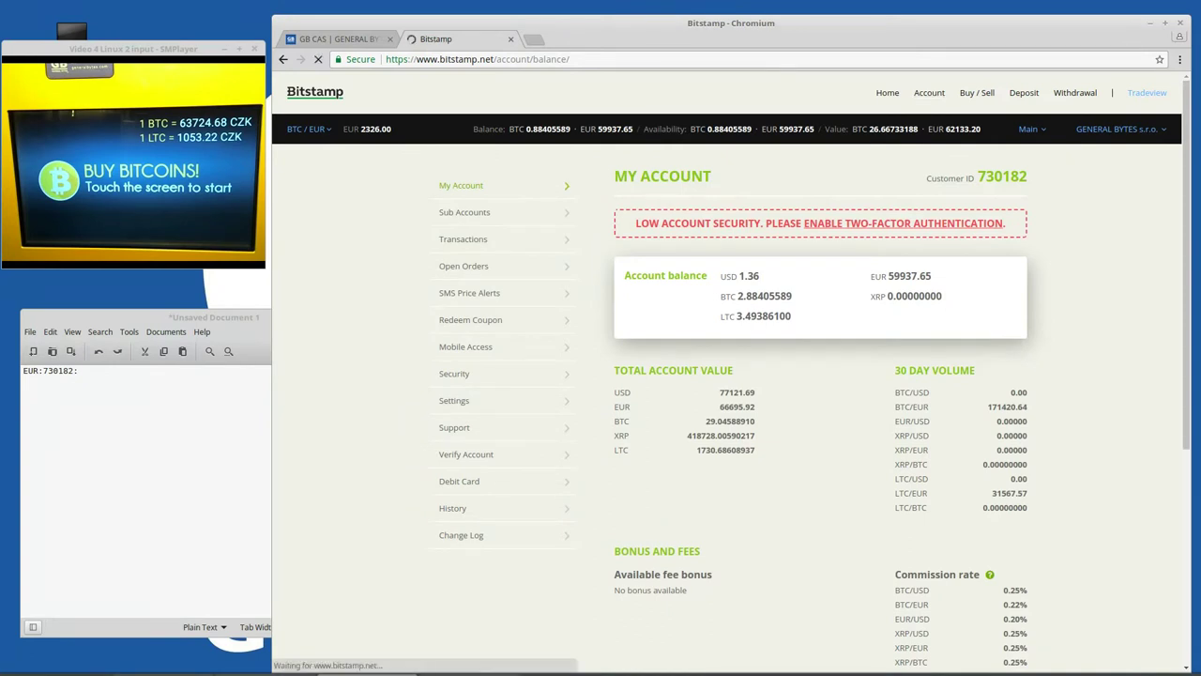
scroll(470, 300, down, 2)
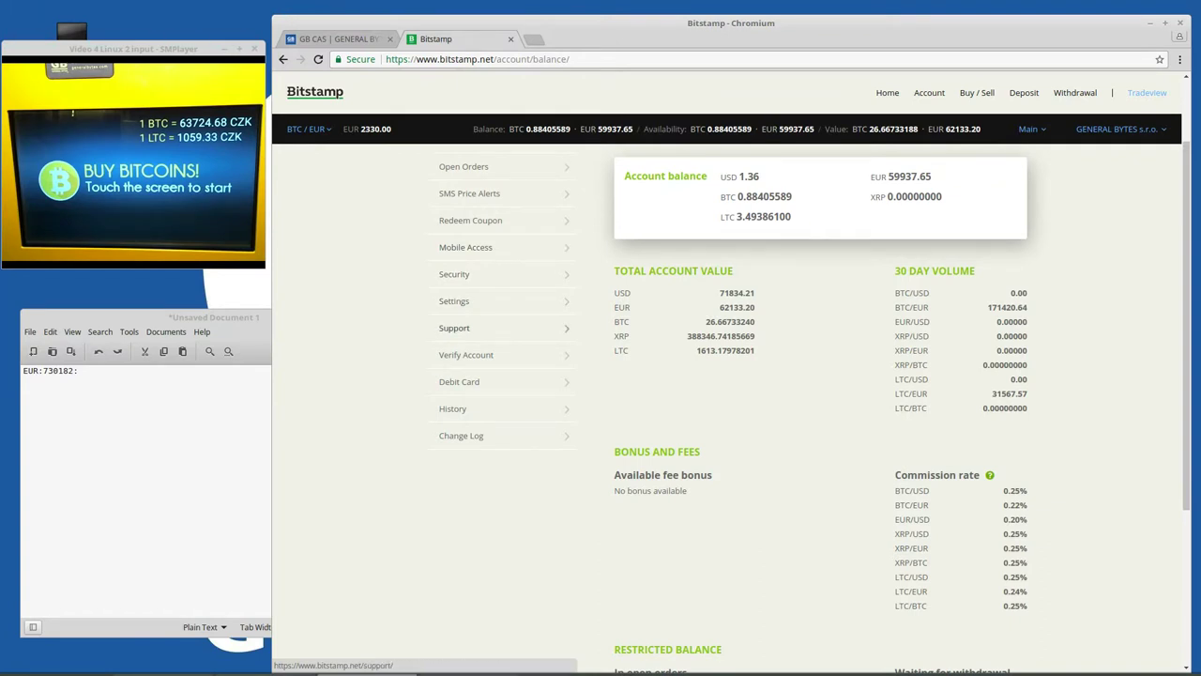
click(455, 274)
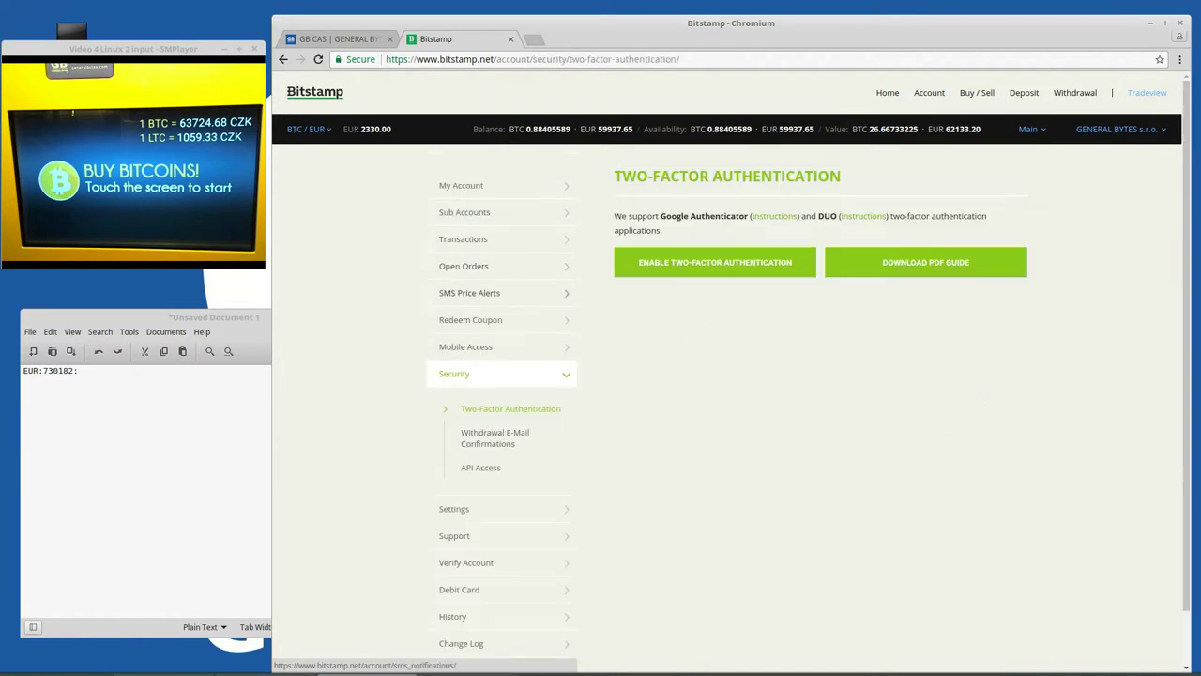
Step: Go to API Access under Security and start a new API key
click(481, 467)
scroll(730, 373, down, 1)
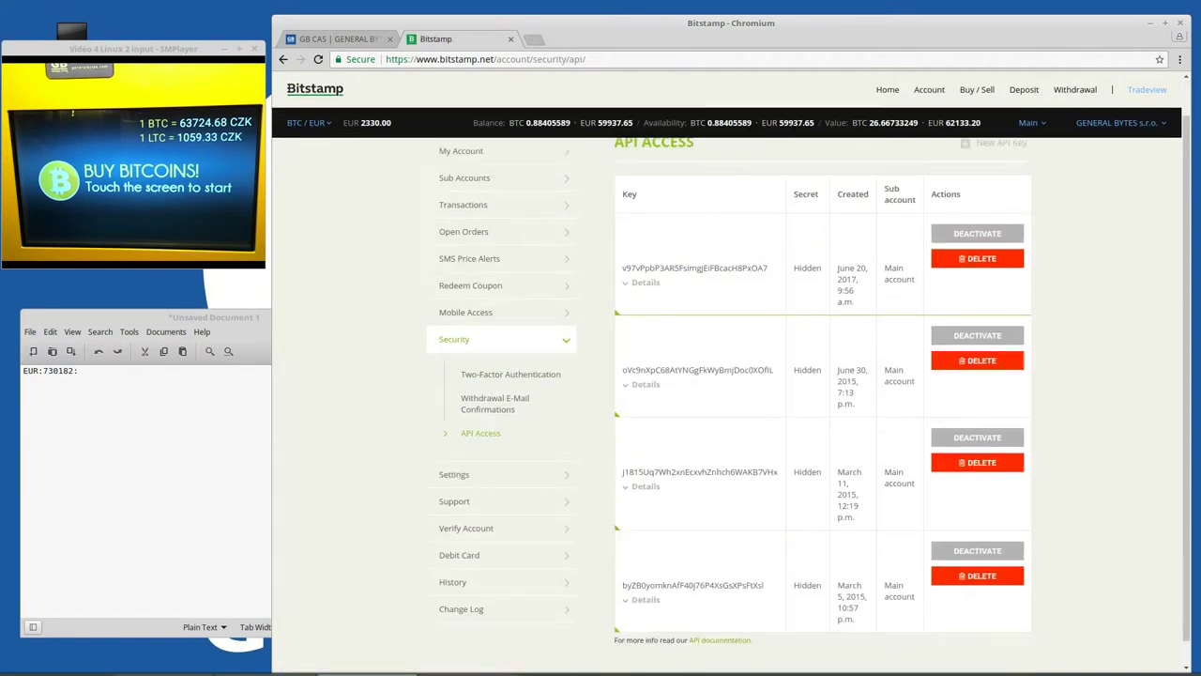
scroll(808, 394, up, 1)
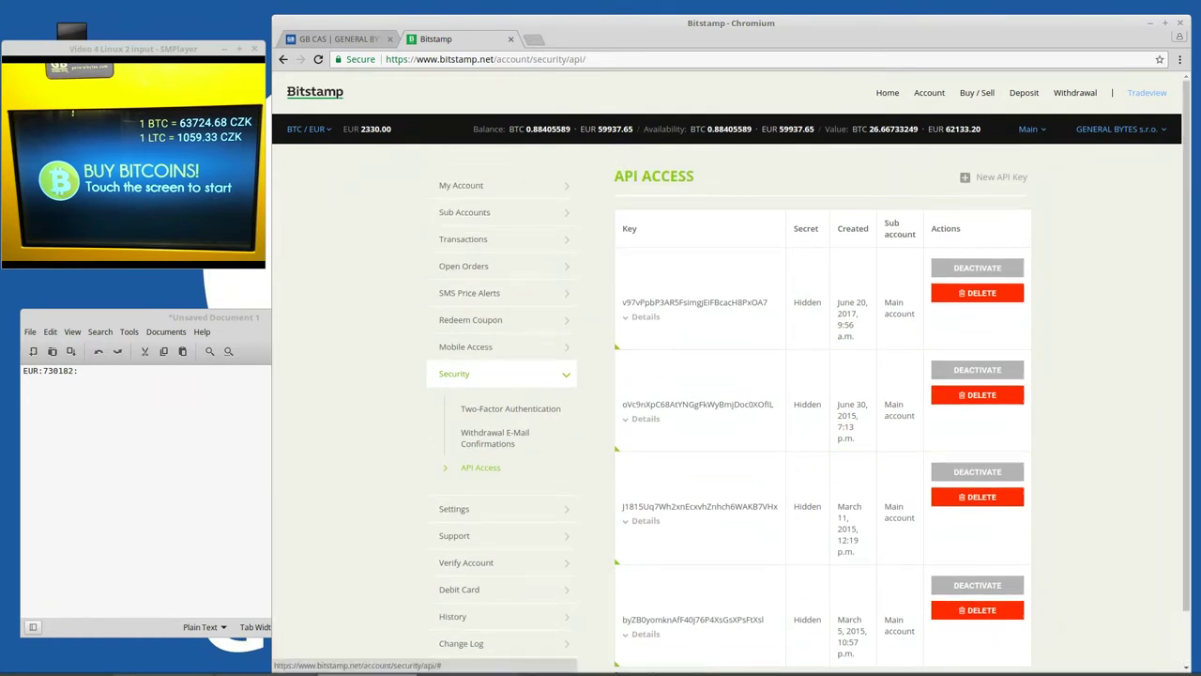
click(996, 177)
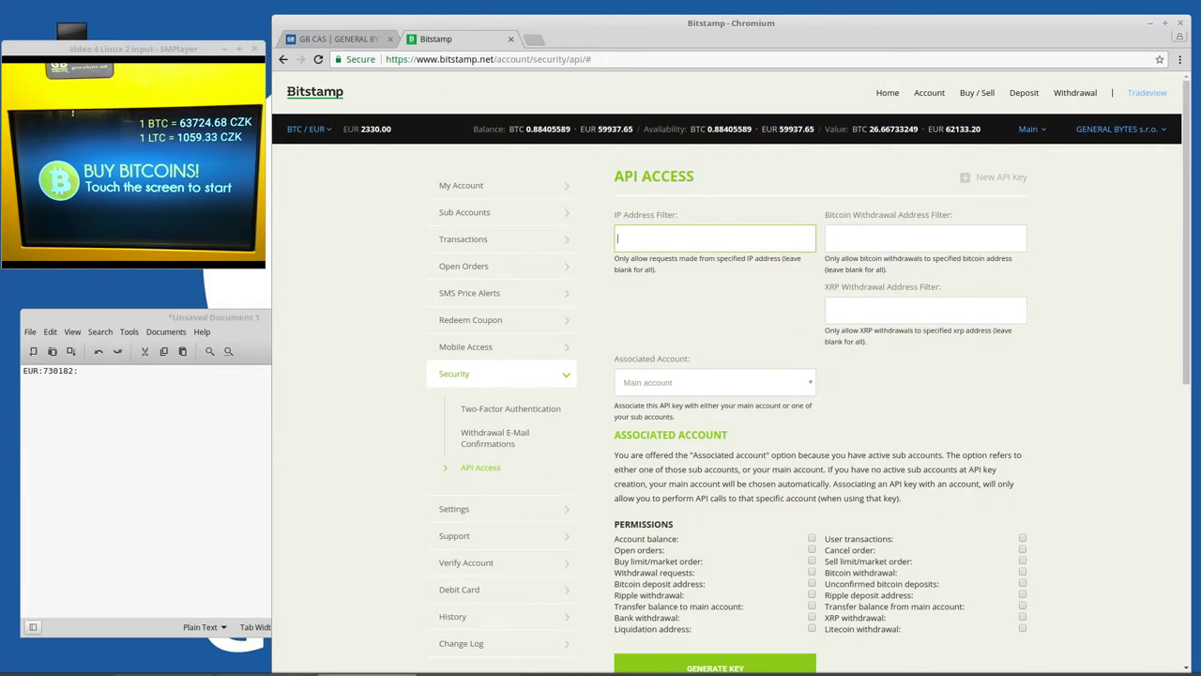
Step: Enter an IP address in the key's IP filter, then clear it again
text(65.22.223.33)
key(ctrl+a)
key(BackSpace)
Step: Keep Main account as the new API key's associated account
key(Tab)
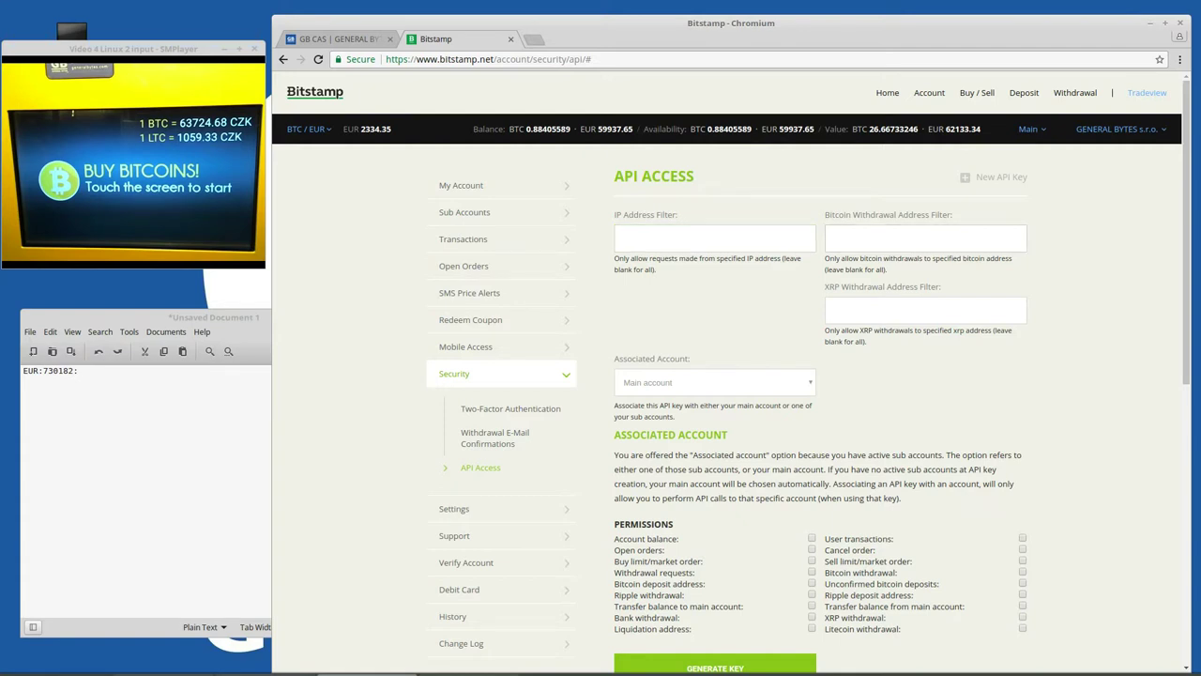
key(Tab)
key(space)
key(Down)
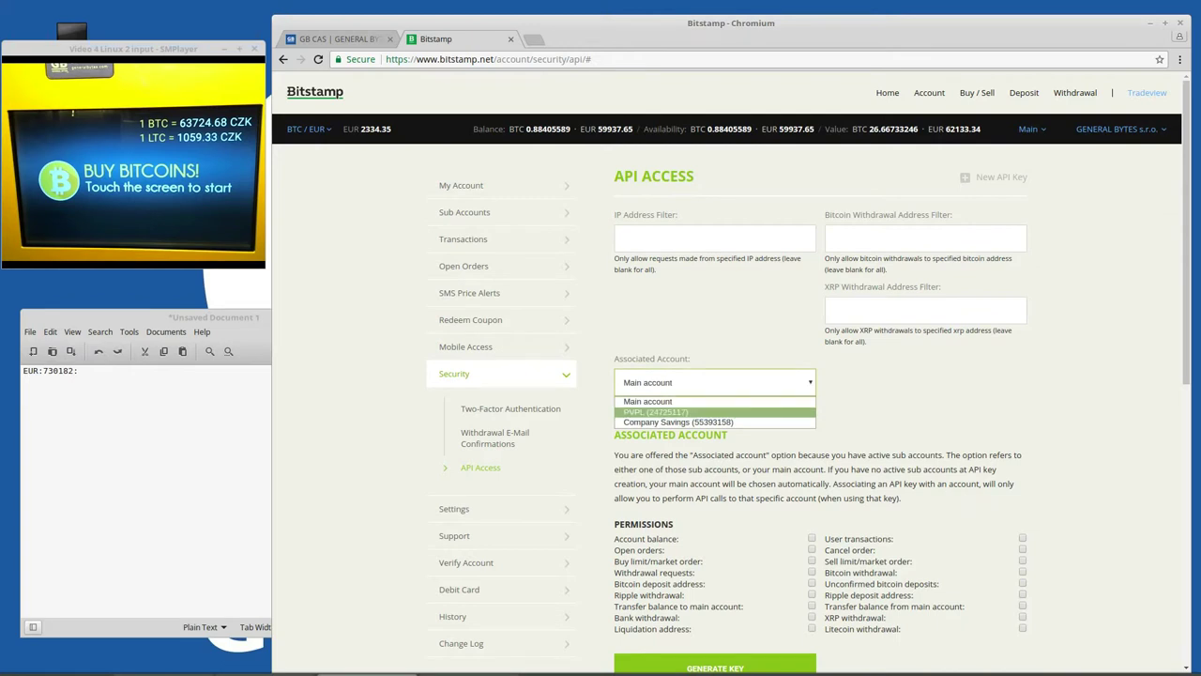
key(Up)
key(Return)
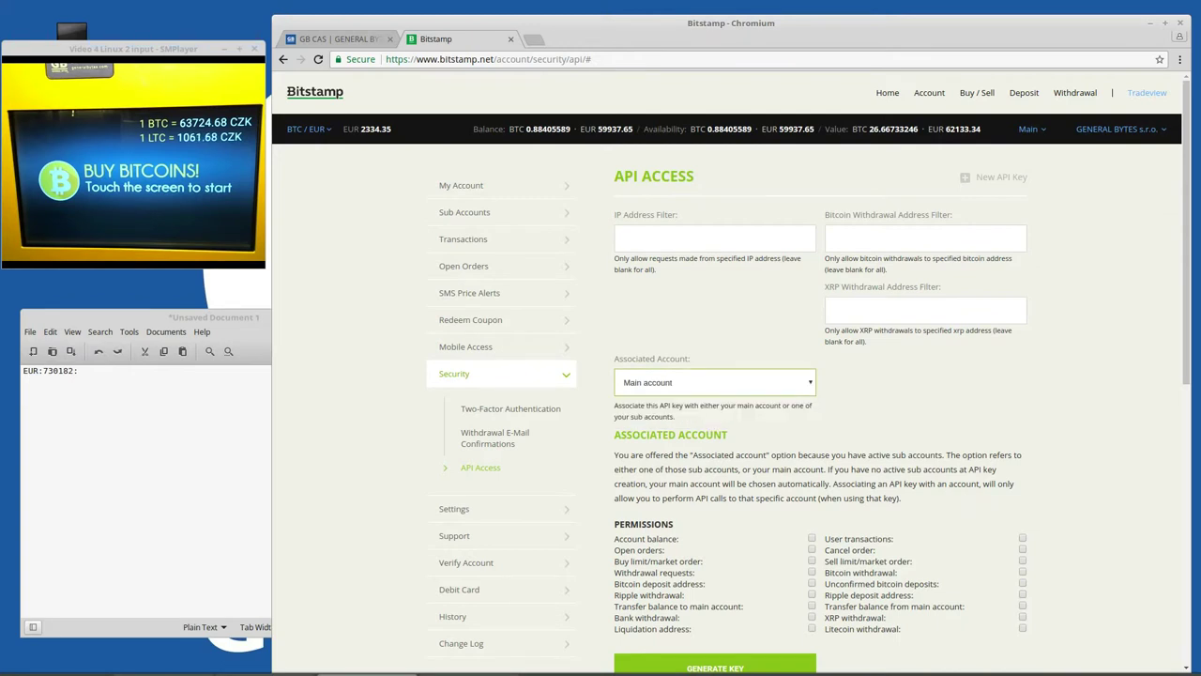
triple_click(741, 469)
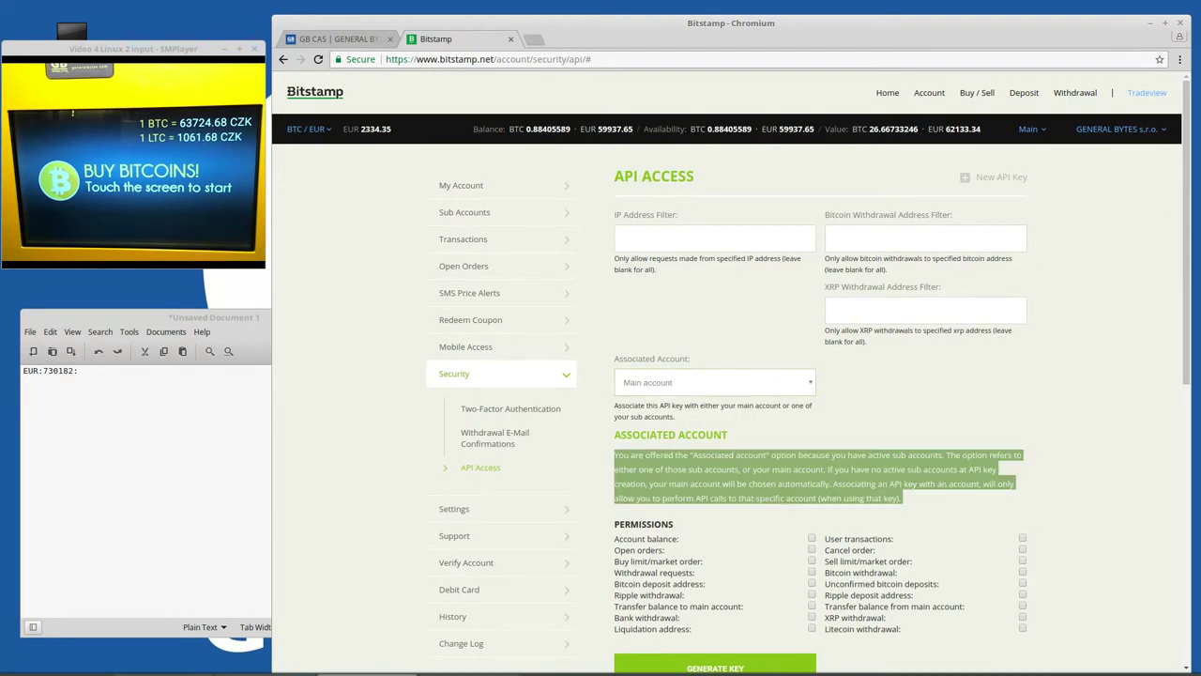
click(742, 469)
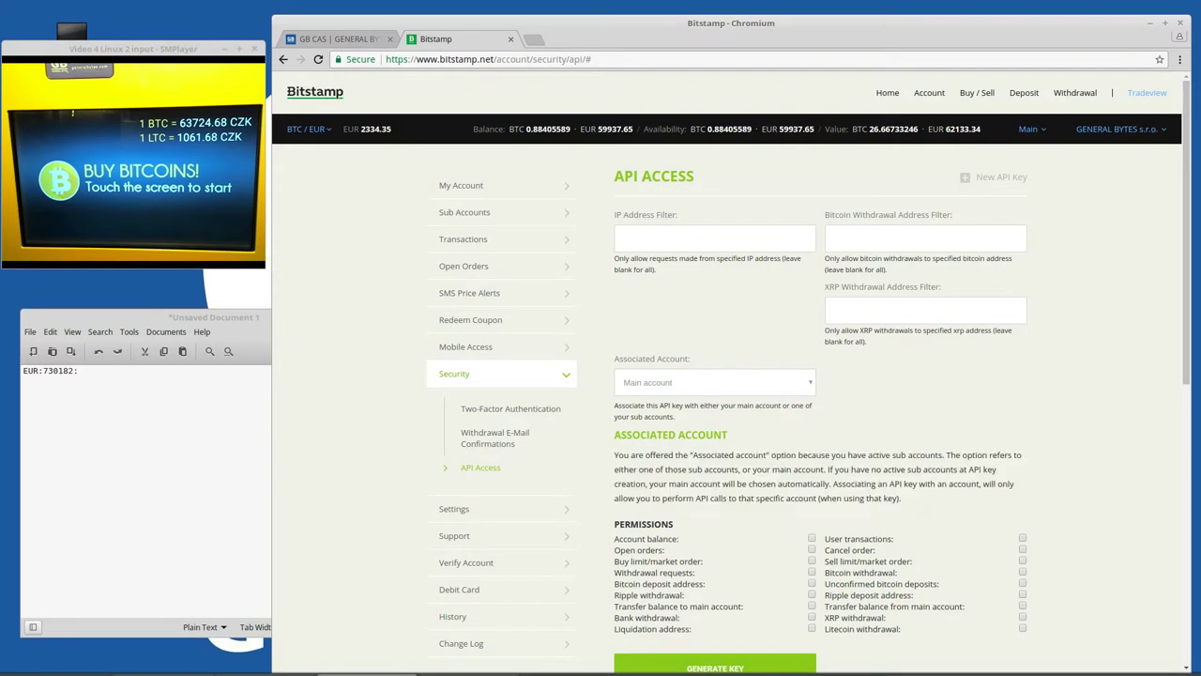
scroll(732, 379, down, 3)
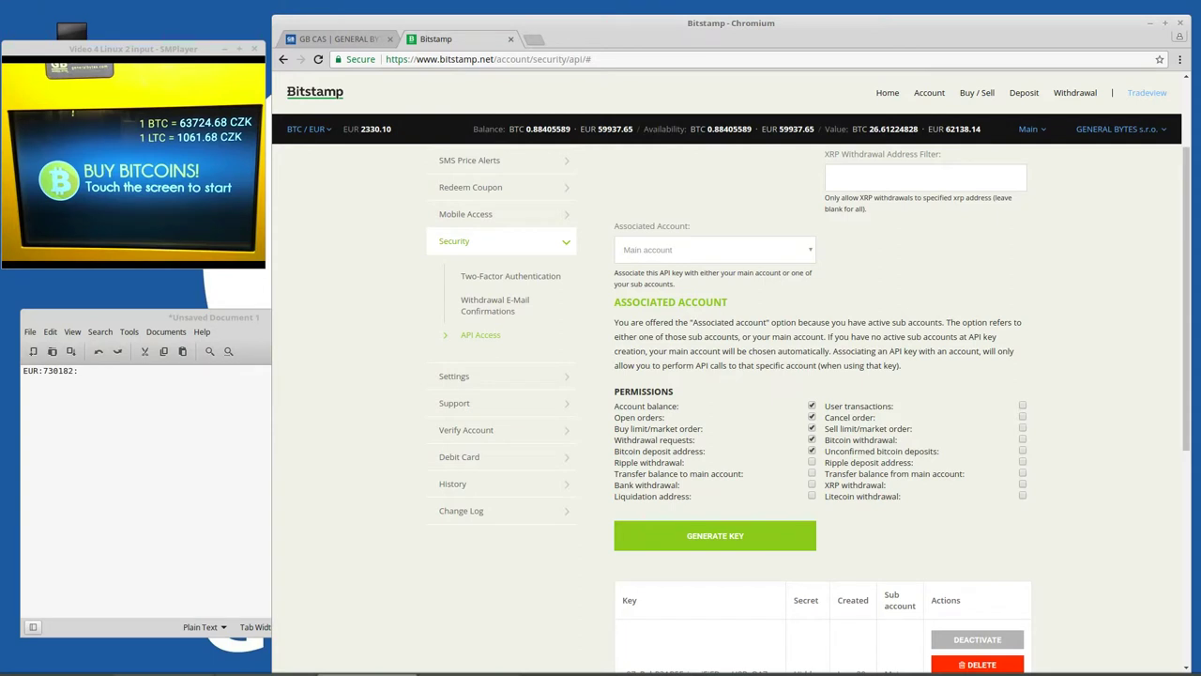
Step: Grant Ripple withdrawal, Transfer balance to main account and user transactions permissions, then generate the key
drag(615, 462, 684, 463)
click(732, 462)
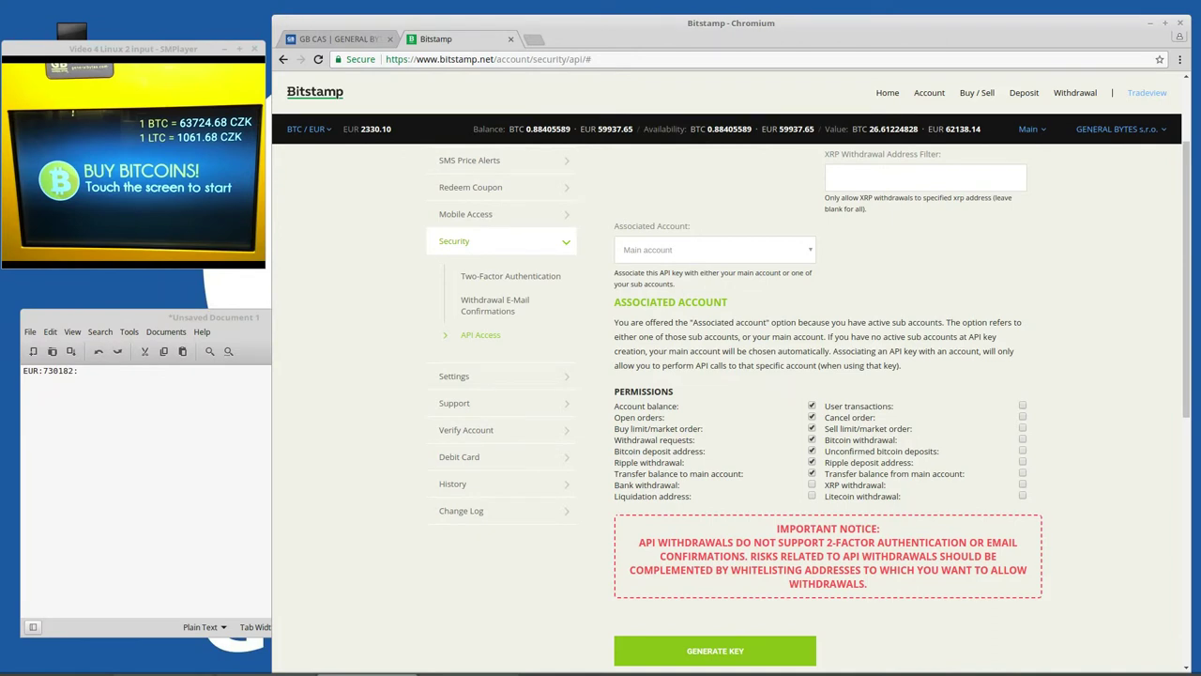
click(812, 473)
click(1022, 406)
scroll(808, 406, down, 1)
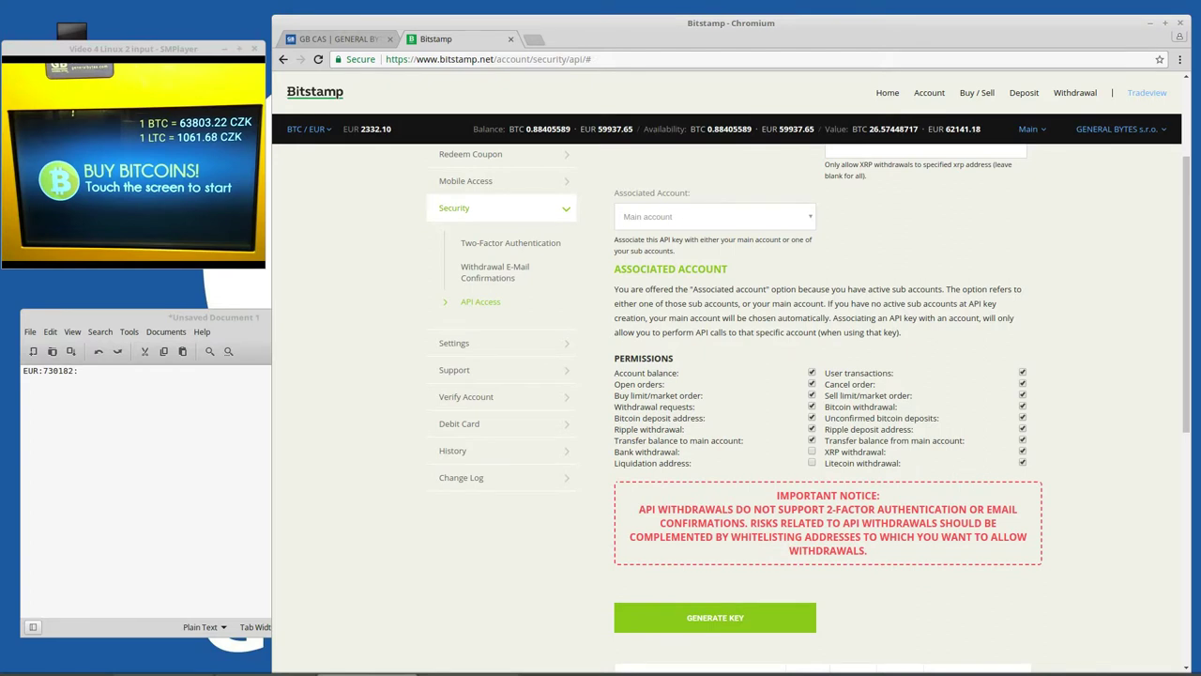
scroll(808, 403, down, 2)
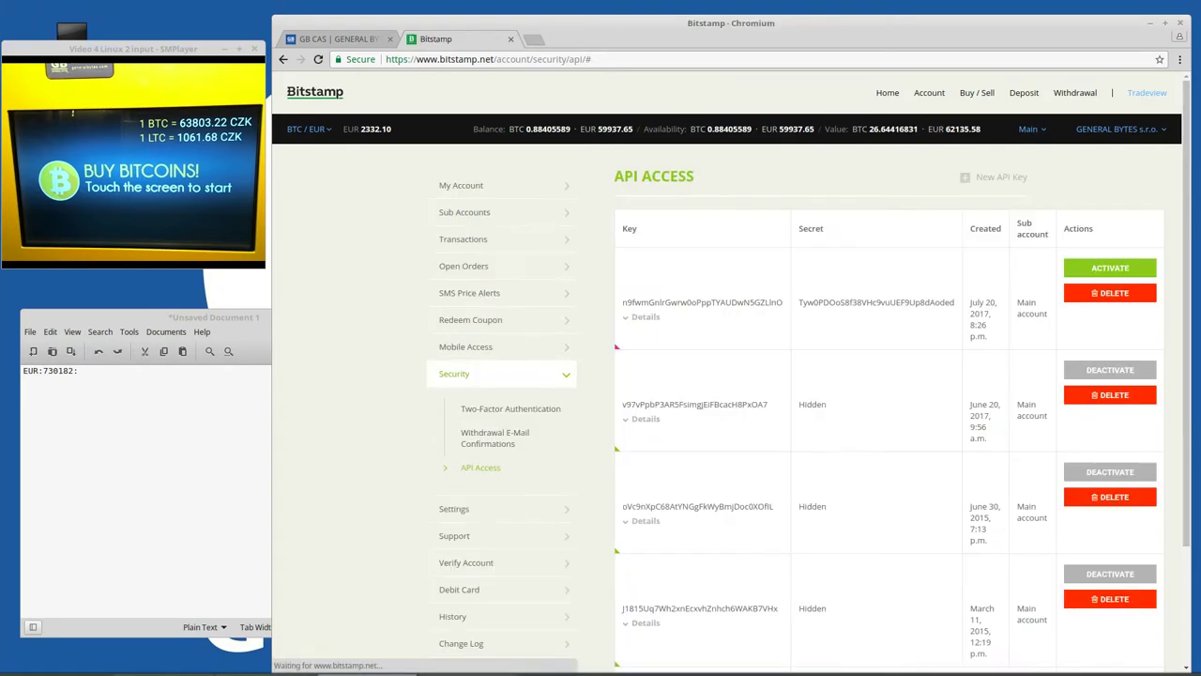
Step: Copy the new API key into the text note after the customer ID, followed by a colon
scroll(808, 403, down, 3)
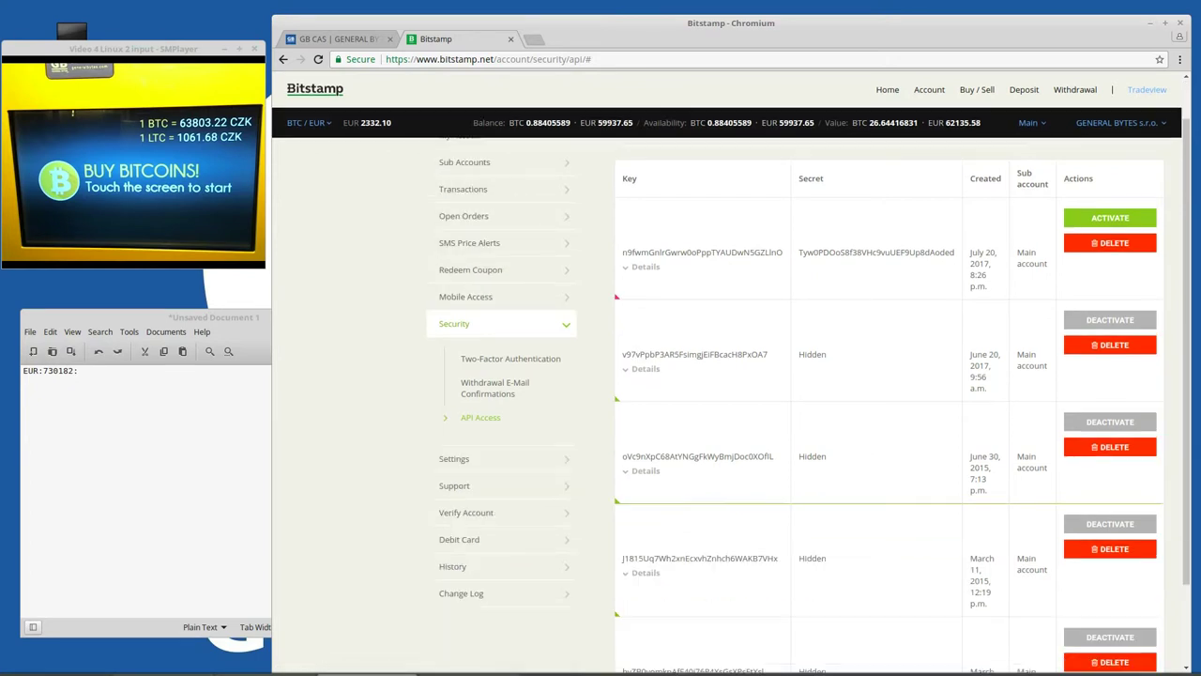
scroll(808, 404, up, 3)
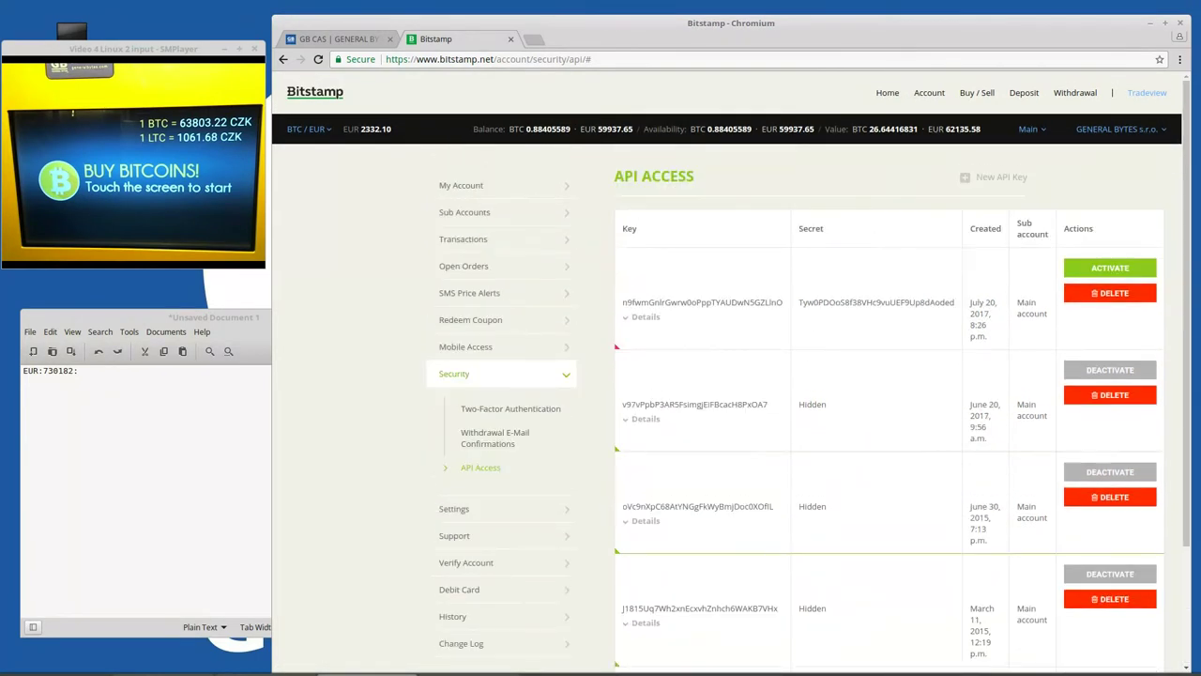
double_click(702, 303)
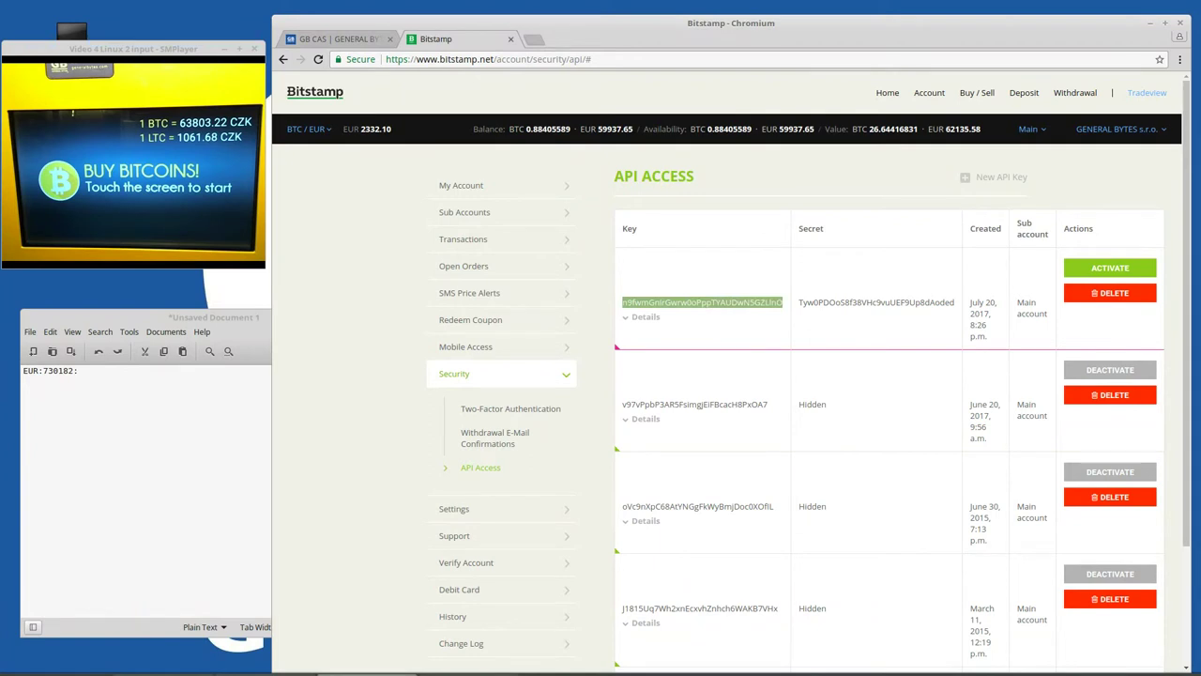
double_click(876, 303)
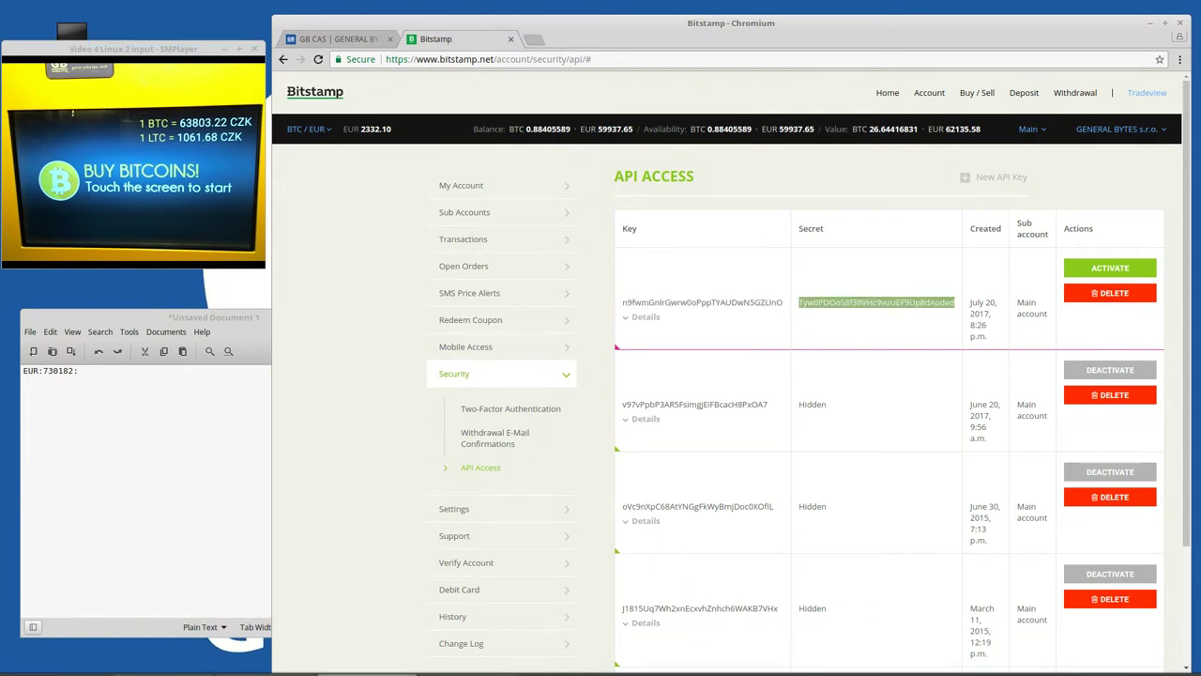
double_click(699, 303)
right_click(694, 302)
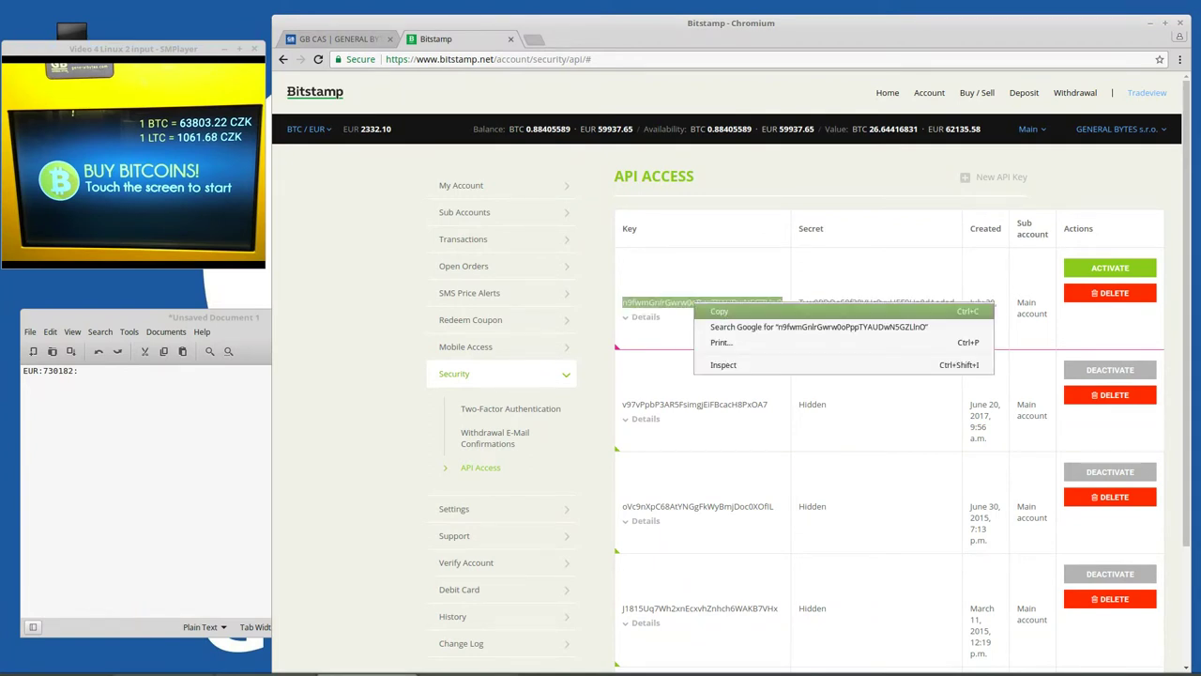
click(713, 311)
key(alt+Tab)
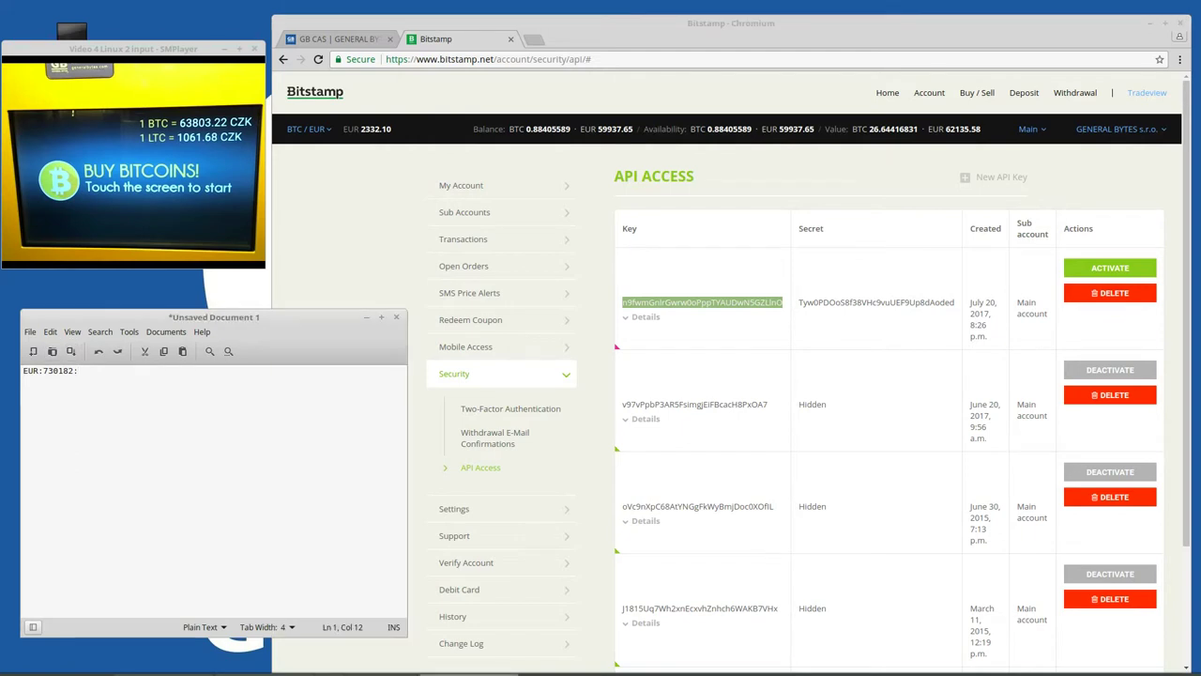
key(ctrl+v)
text(:)
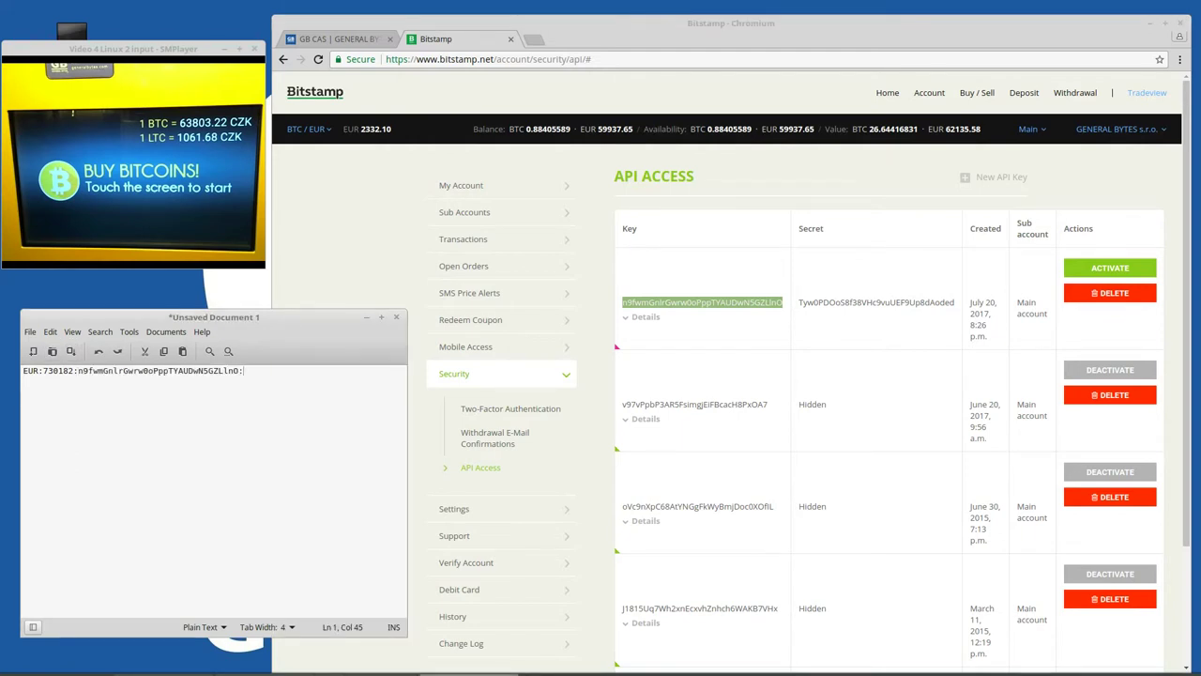
Step: Paste the key's secret into the note after the key, then activate the API key
key(alt+Tab)
double_click(876, 302)
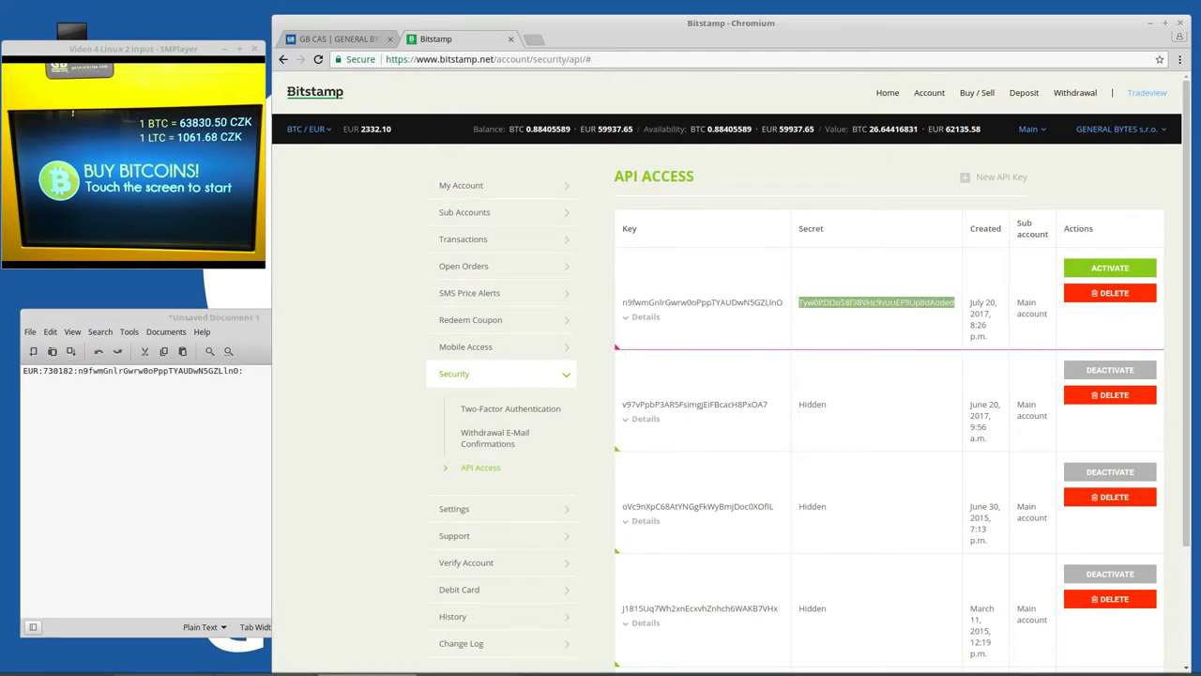
key(alt+Tab)
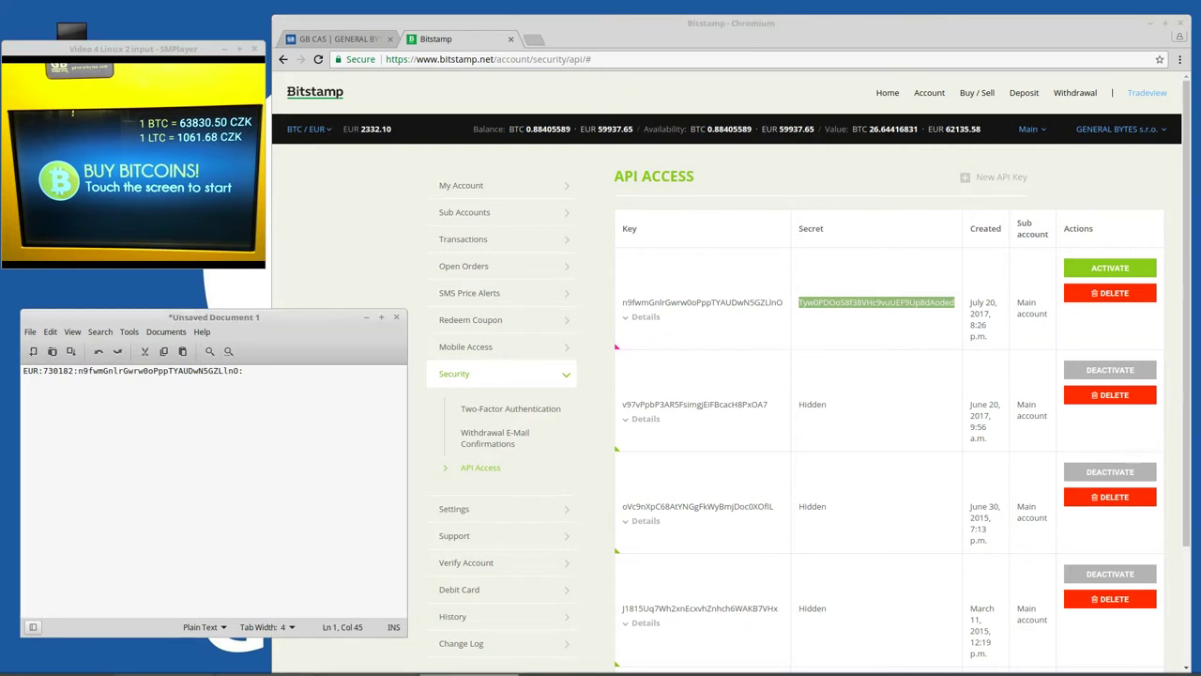
key(ctrl+v)
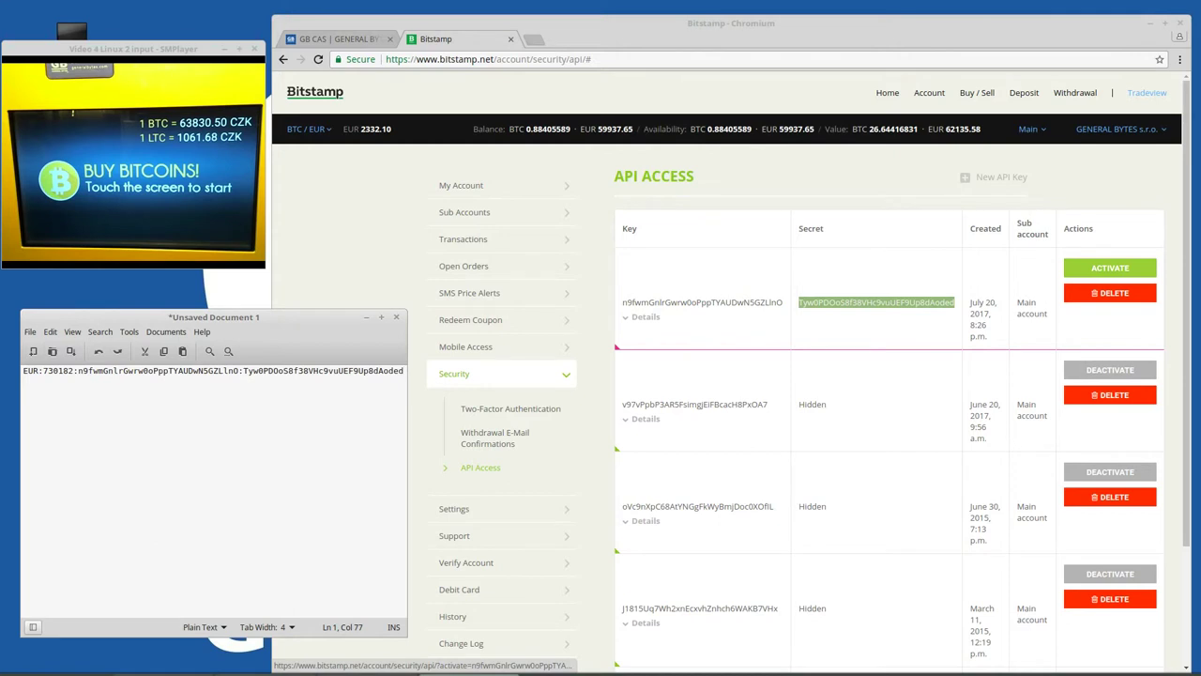
click(1110, 267)
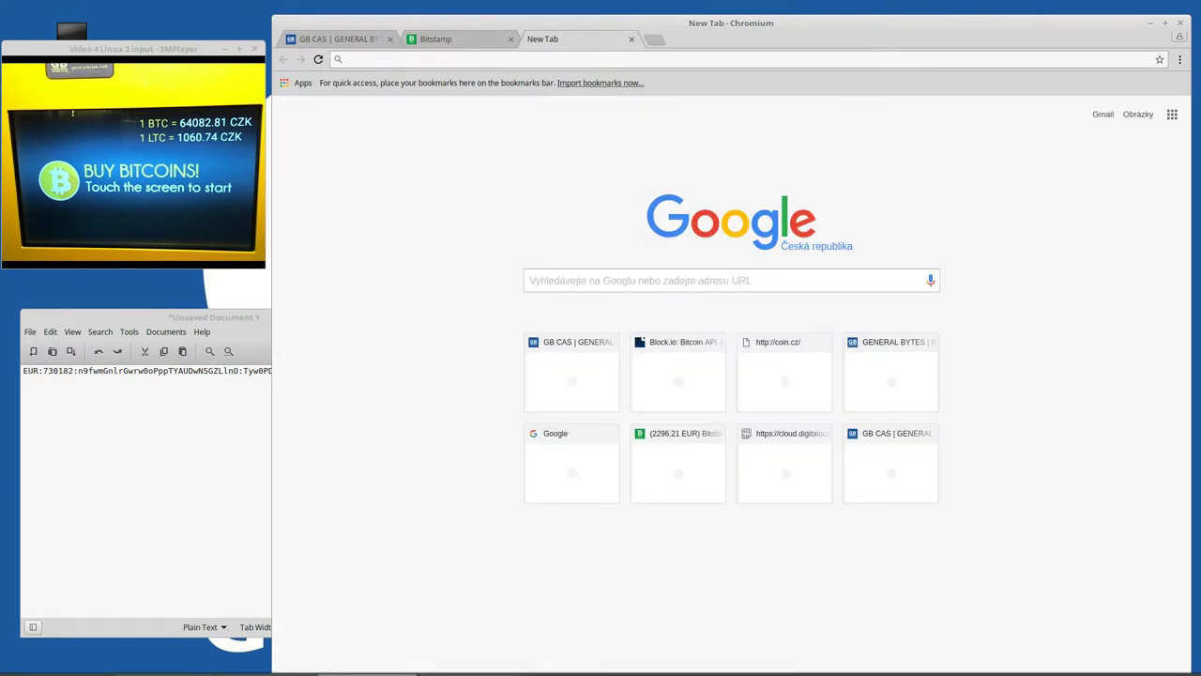
Step: Enter the pastebin.com address from the autocomplete suggestion, swapping the old paste ID for the new one
text(p)
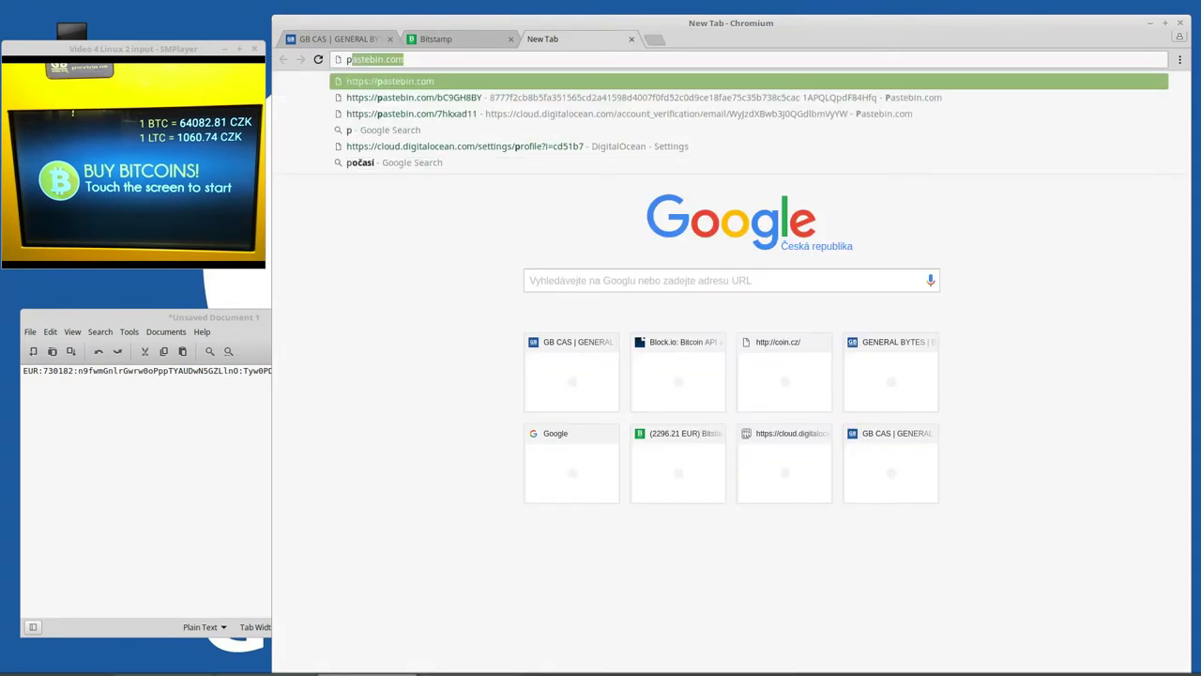
key(Down)
key(ctrl+shift+Left)
key(BackSpace)
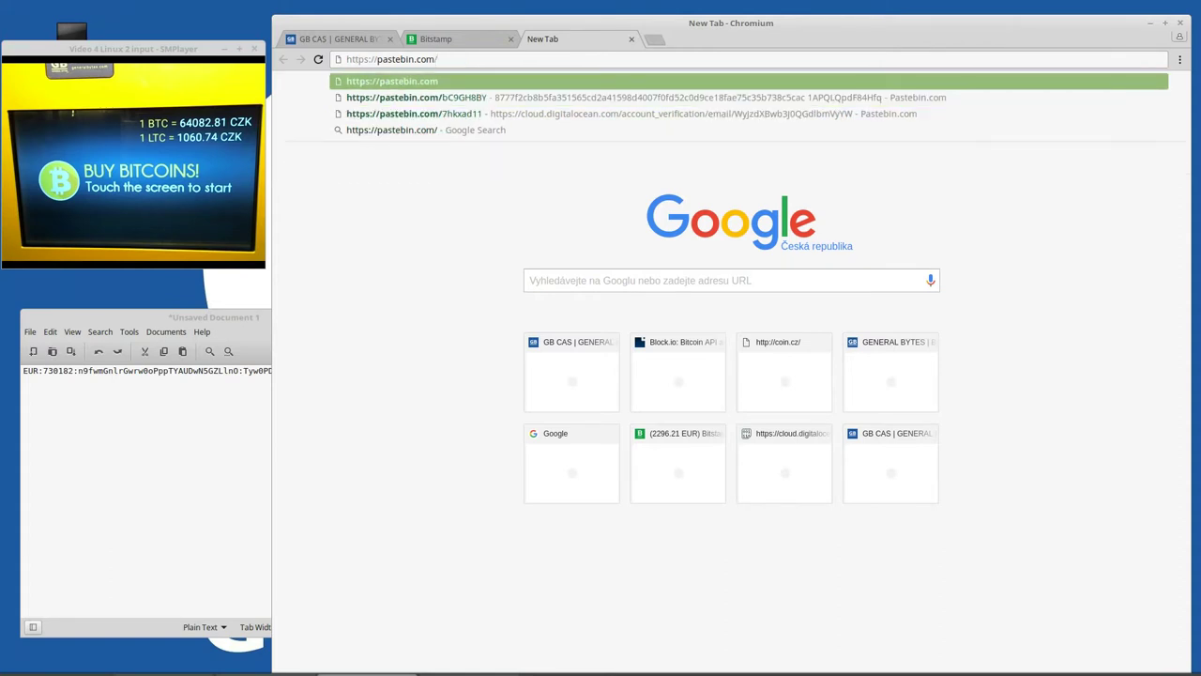
text(t)
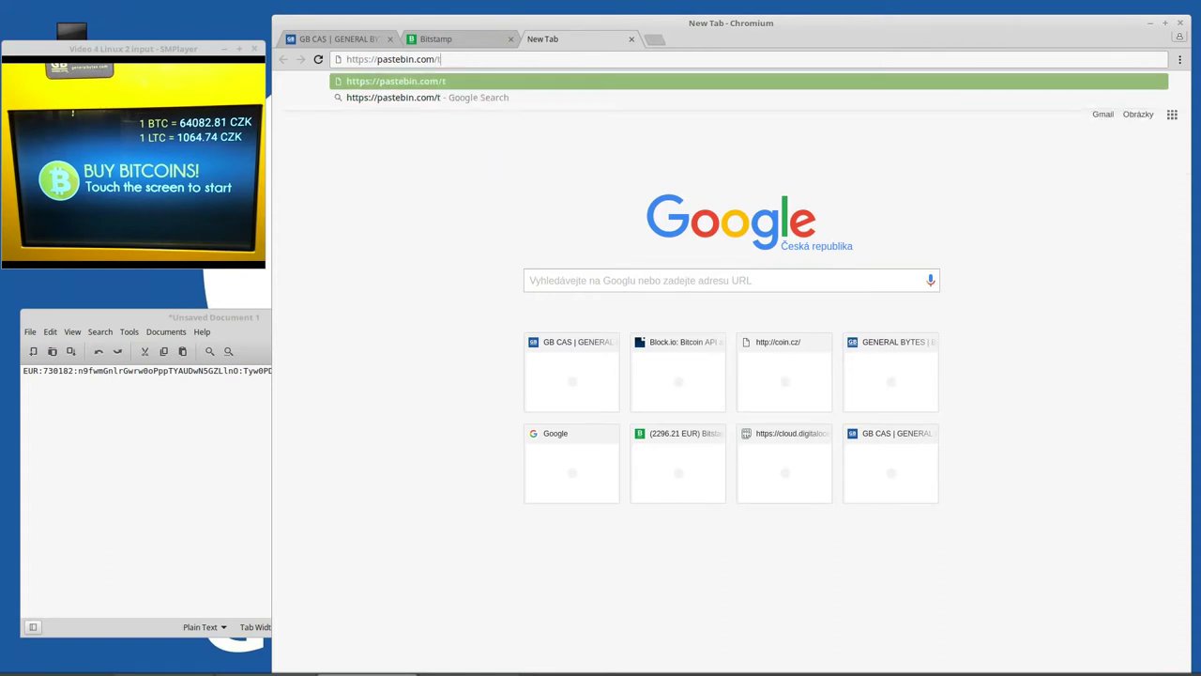
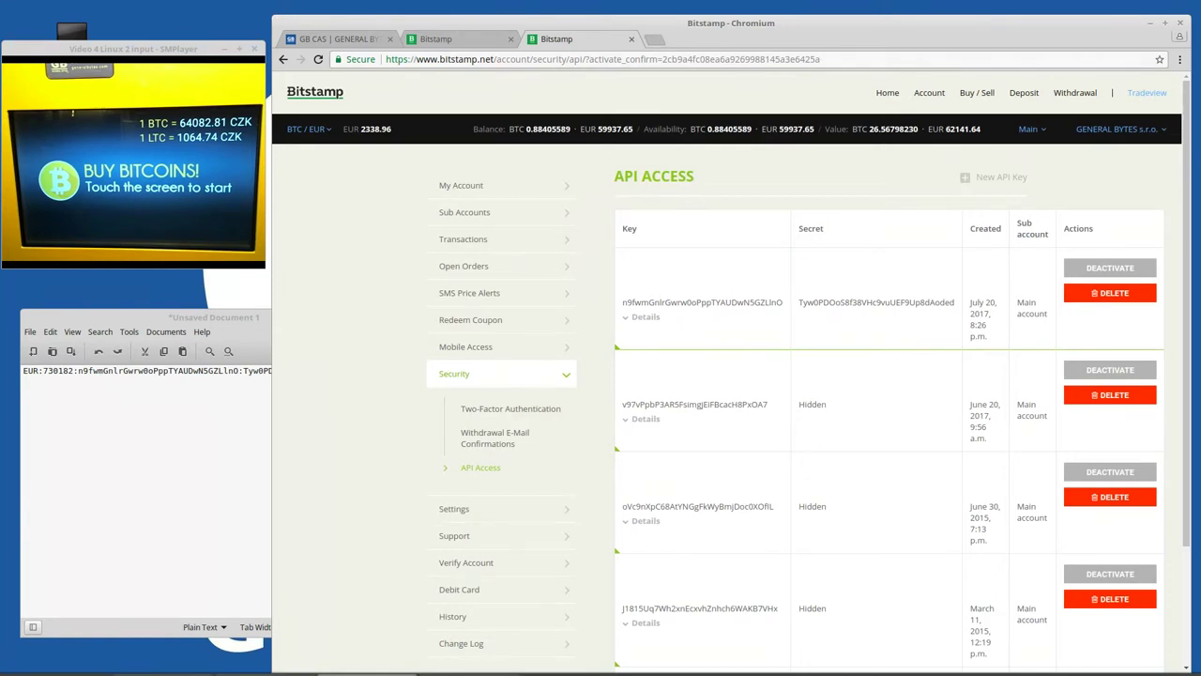
Step: Select the new API secret in Bitstamp and widen the text editor to show the whole credentials line
double_click(876, 302)
key(alt+Tab)
key(ctrl+a)
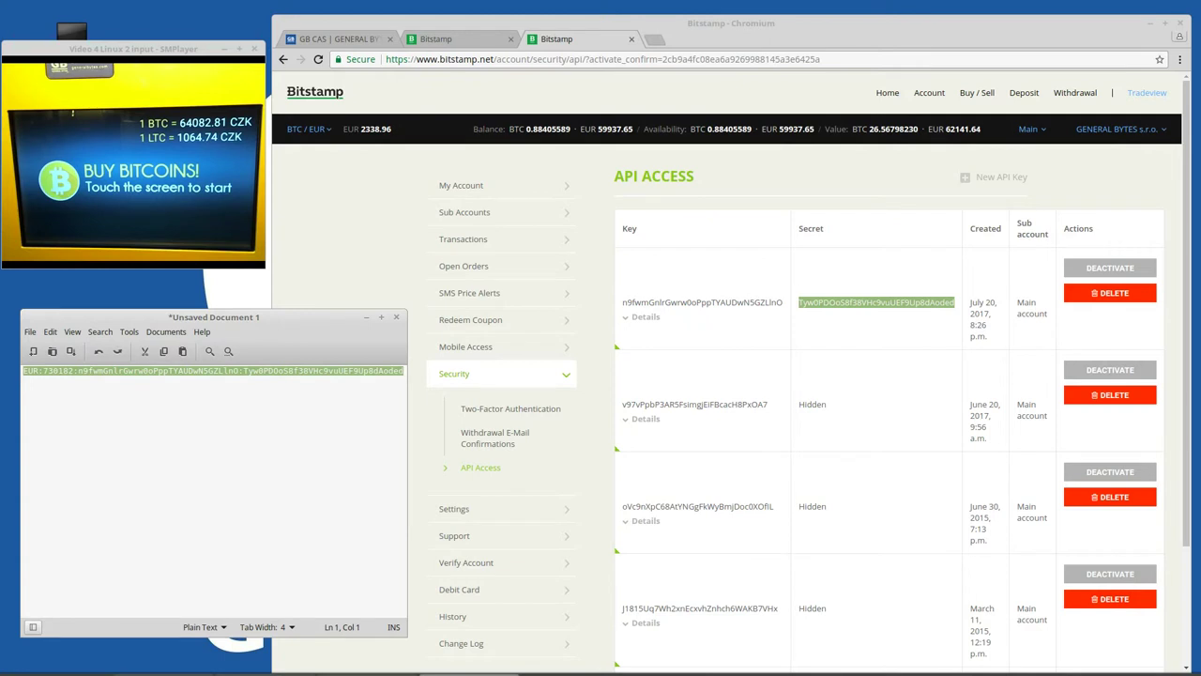
drag(408, 469, 488, 470)
key(Left)
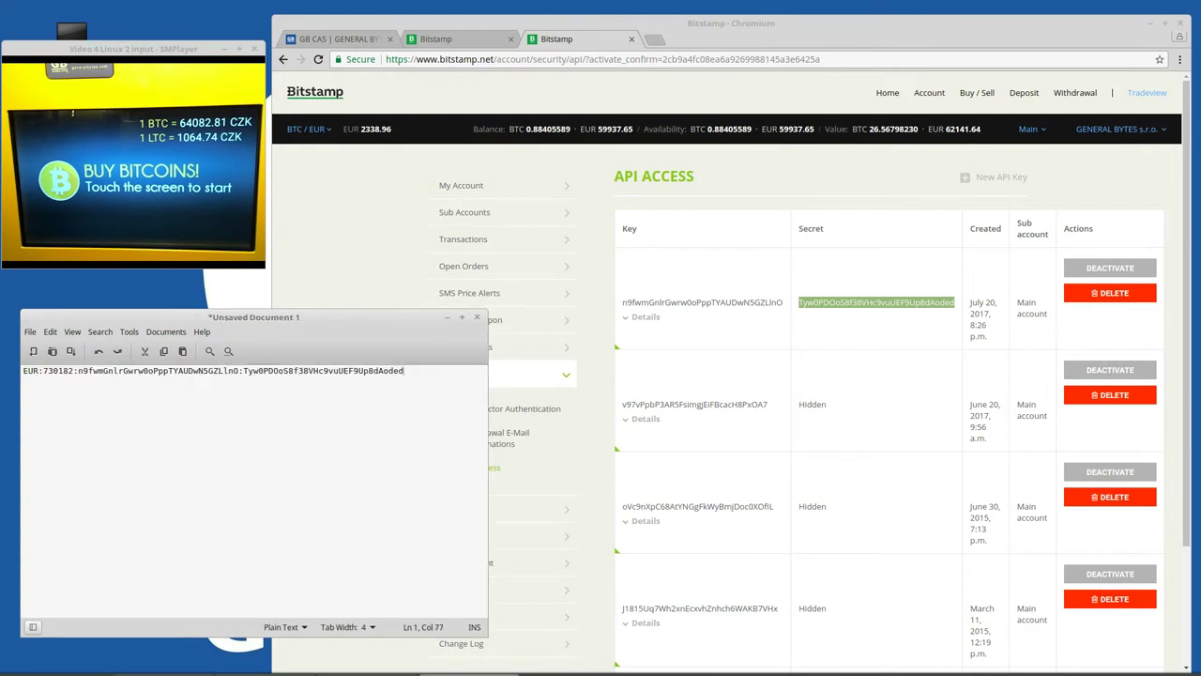
key(Right)
Step: Check the line's EUR, account number, API key and secret parts, then return to Bitstamp's API page
key(ctrl+Right)
key(ctrl+shift+Left)
key(ctrl+Right)
key(ctrl+Right)
key(ctrl+shift+Left)
key(ctrl+Right)
key(ctrl+Right)
key(ctrl+shift+Left)
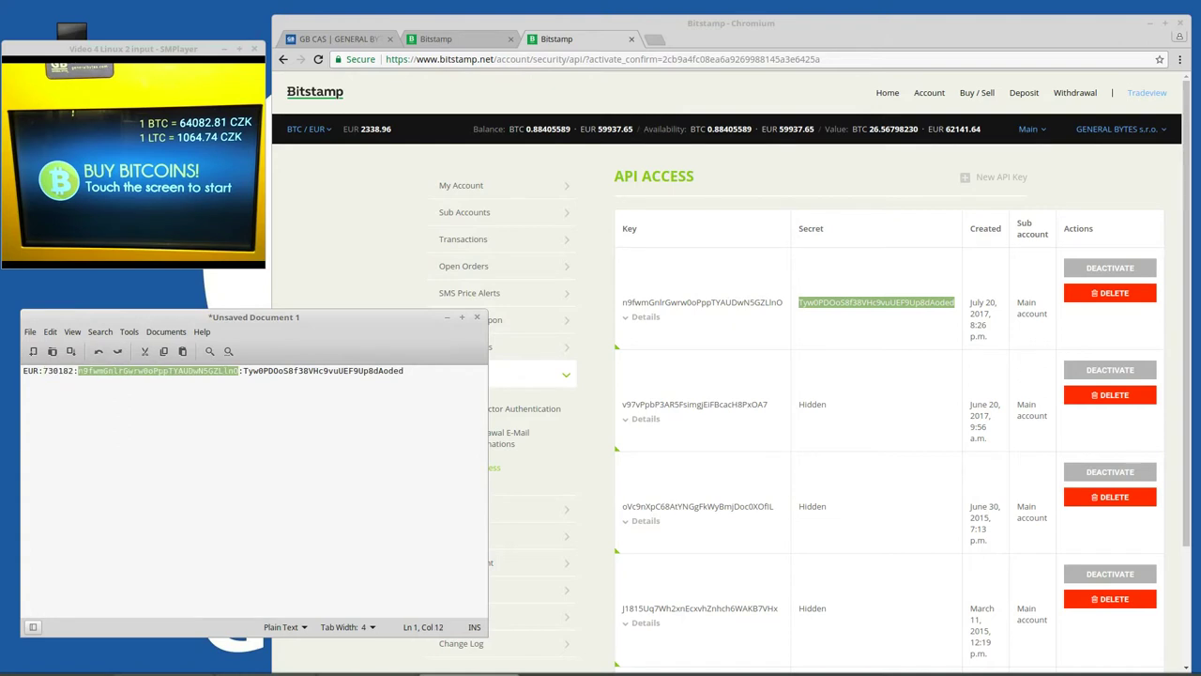
key(ctrl+Right)
key(ctrl+Right)
key(ctrl+shift+Left)
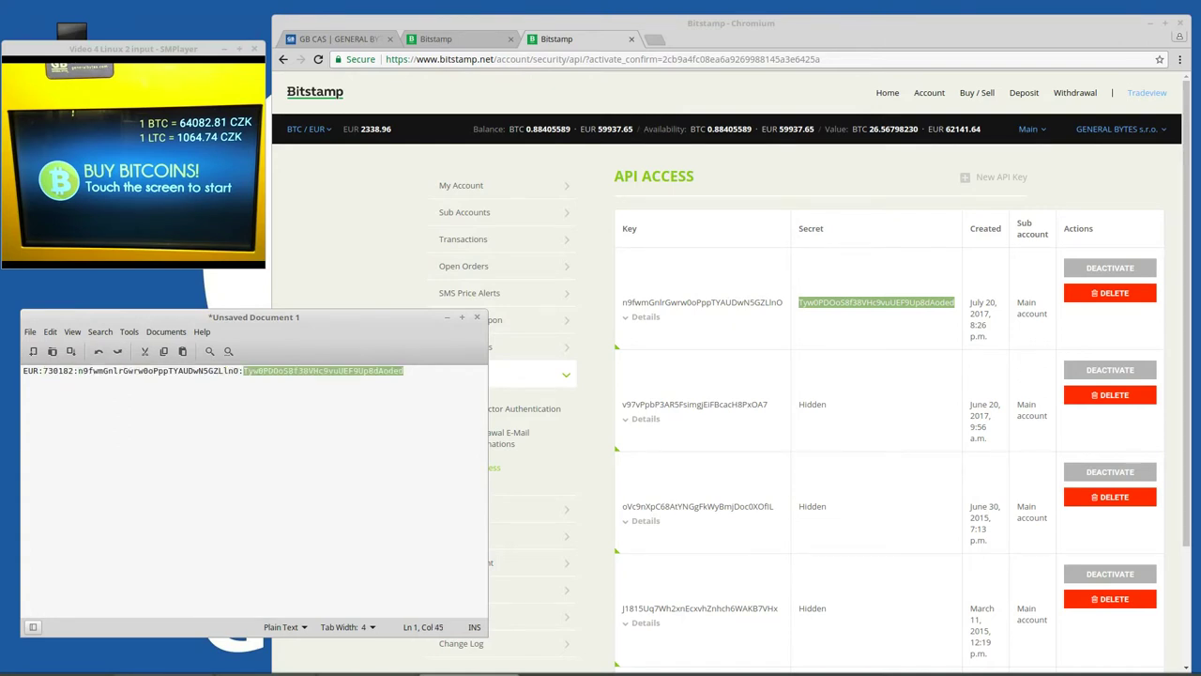
key(alt+Tab)
key(ctrl+shift+Tab)
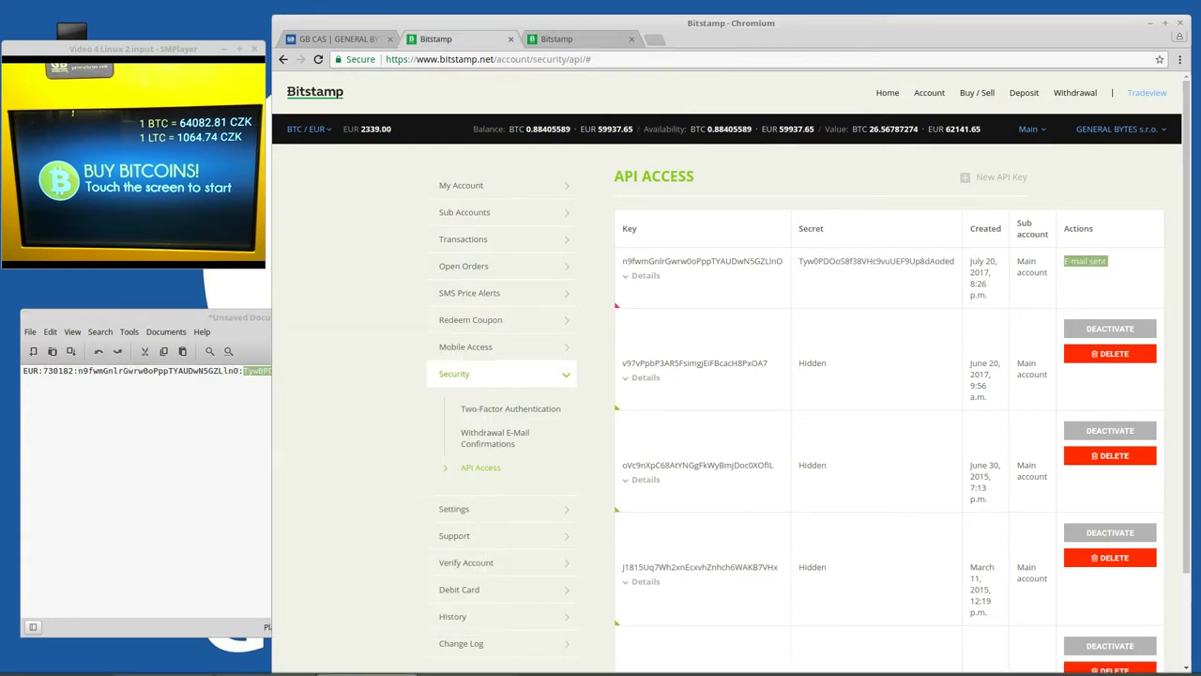
key(ctrl+shift+Tab)
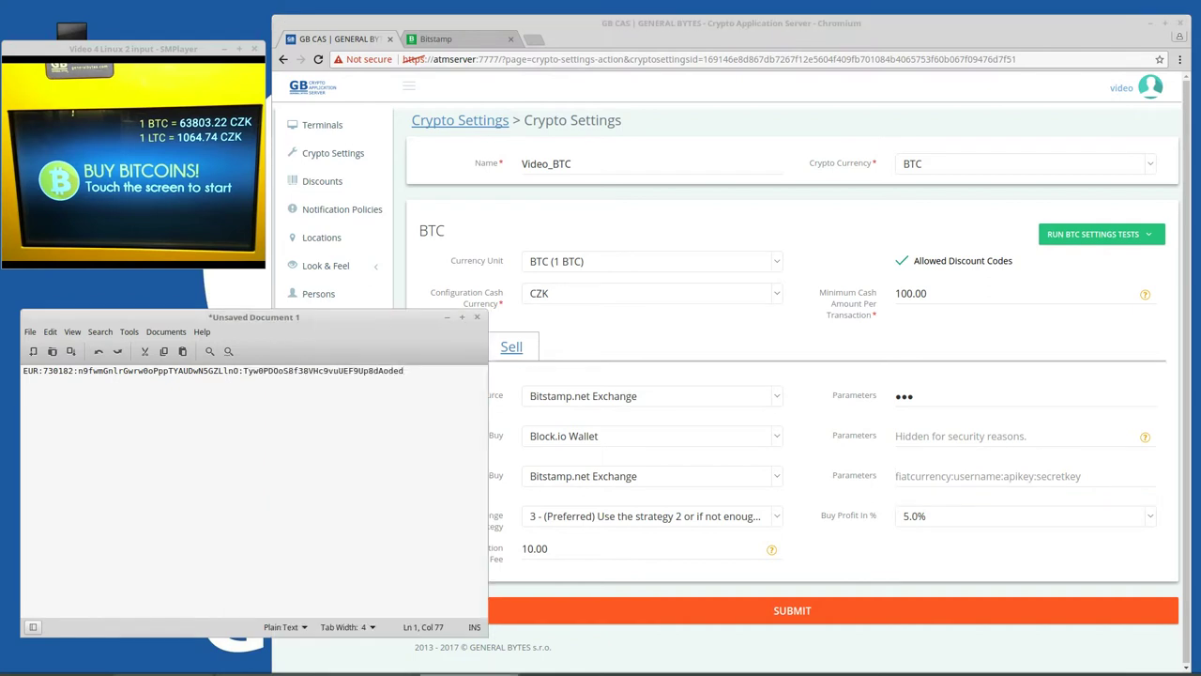
Step: Paste the Bitstamp credentials line into Video_BTC's Exchange Buy Parameters
key(alt+Tab)
key(ctrl+a)
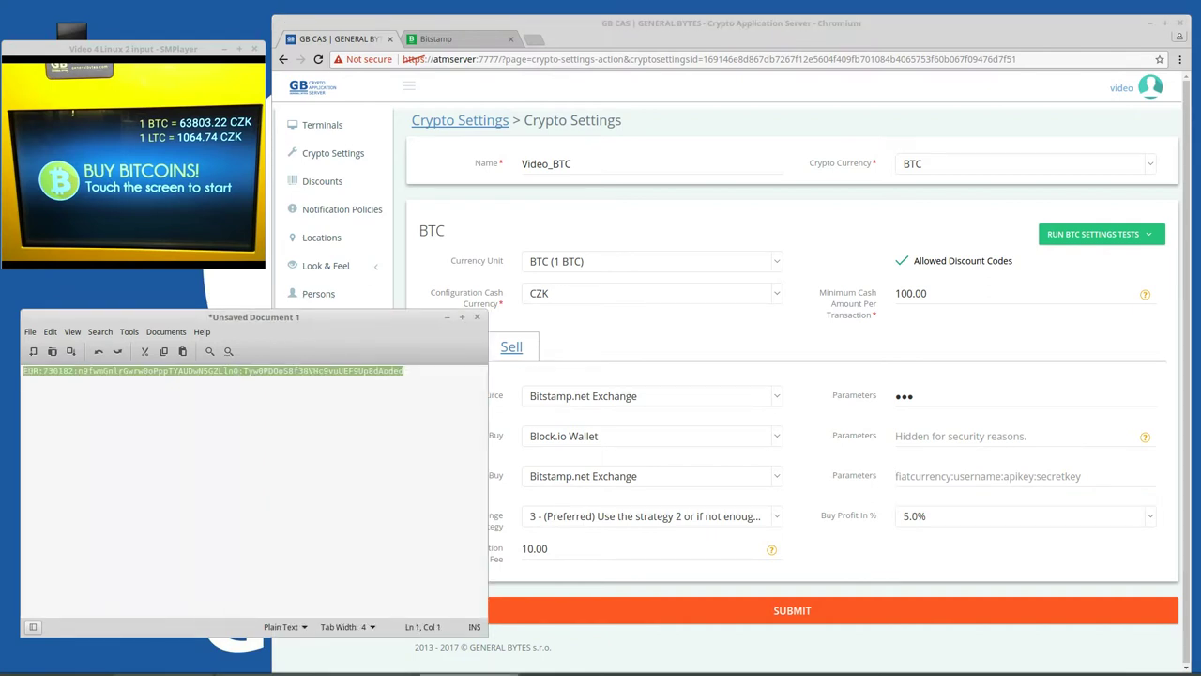
key(ctrl+c)
key(alt+Tab)
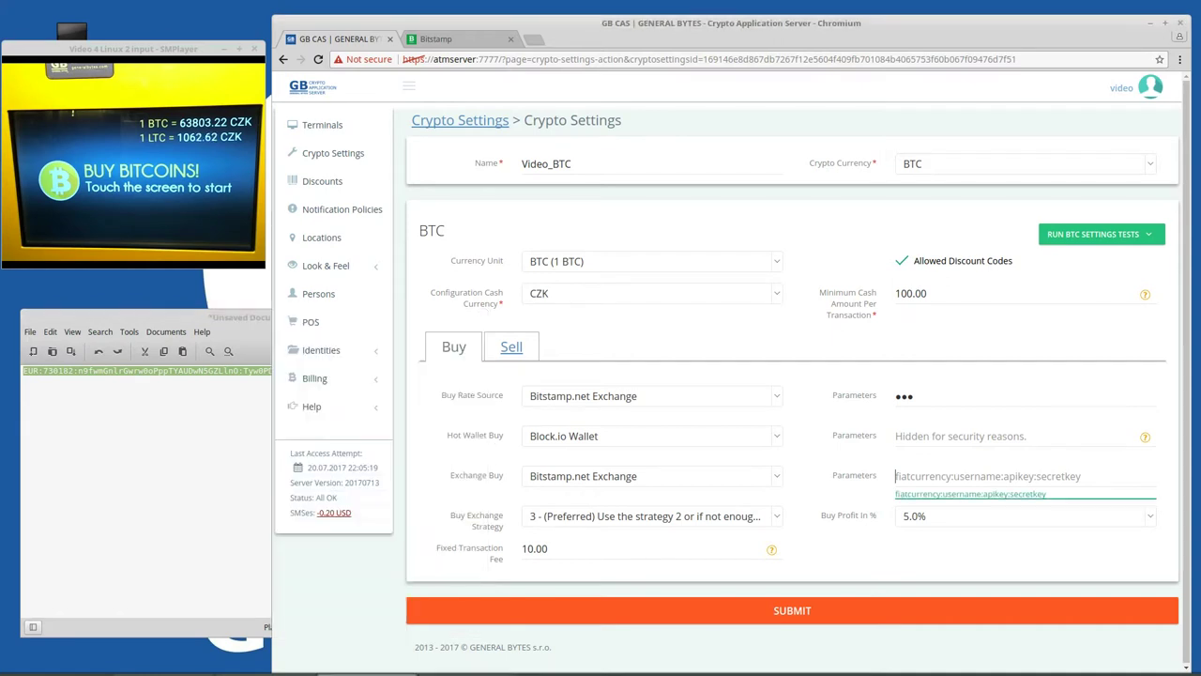
key(ctrl+v)
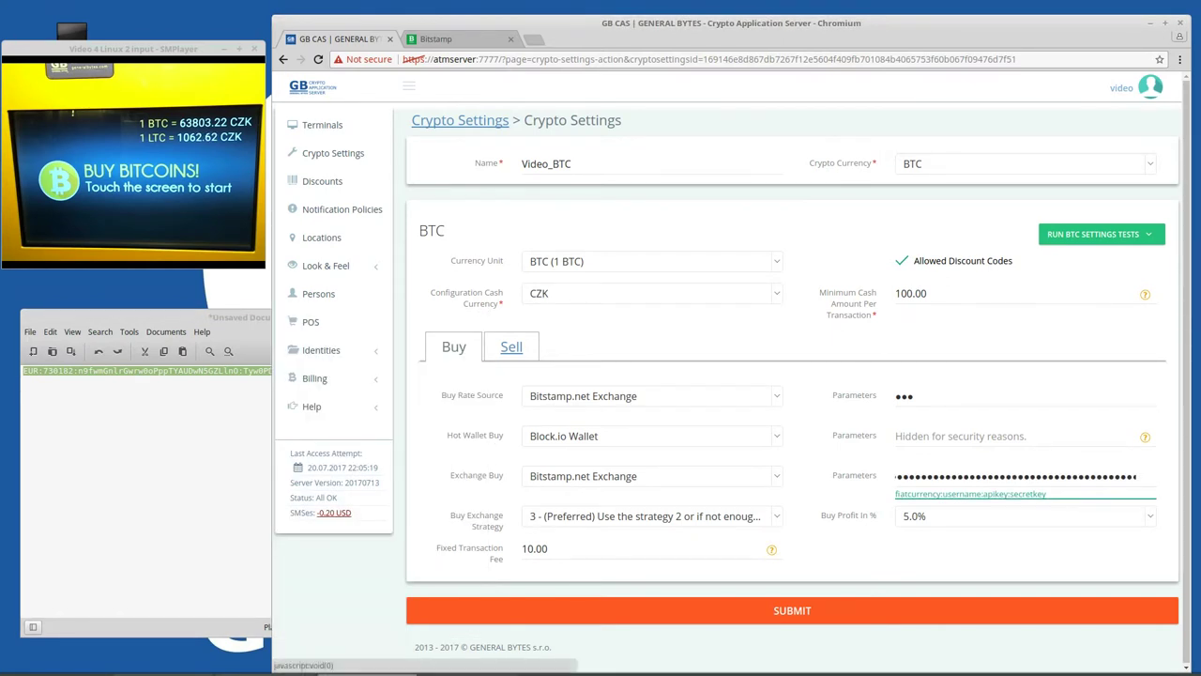
Step: Set Buy Exchange Strategy to option 1, purchase on exchange and send directly, and submit
click(647, 516)
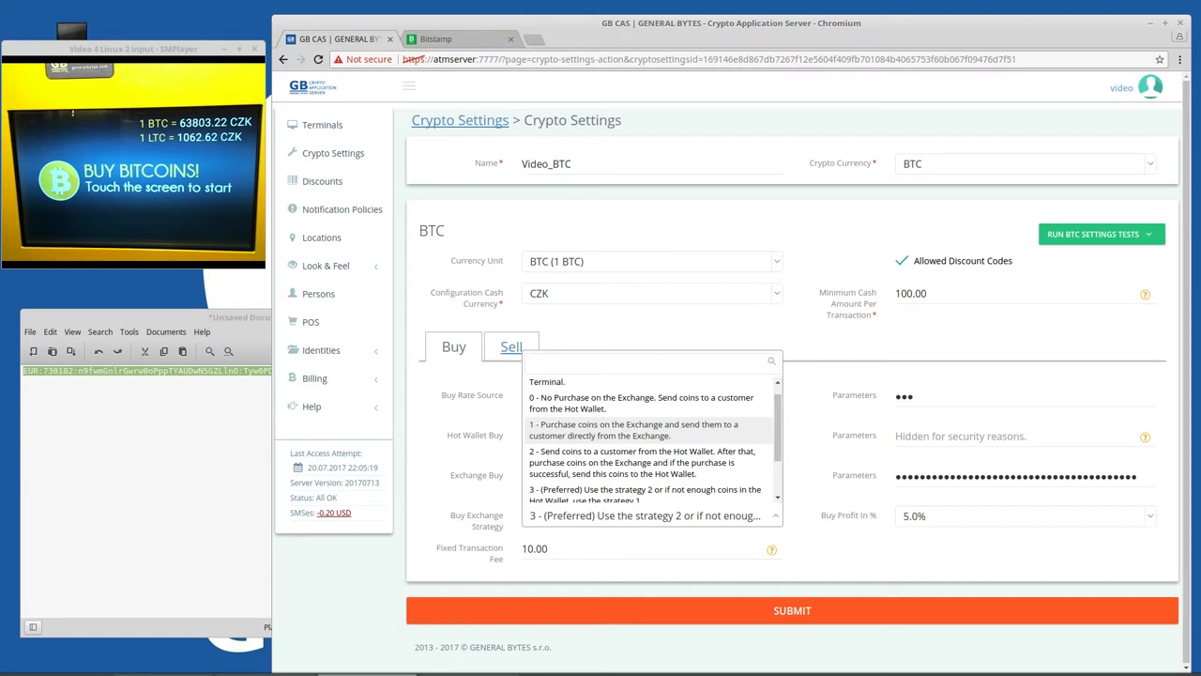
click(634, 429)
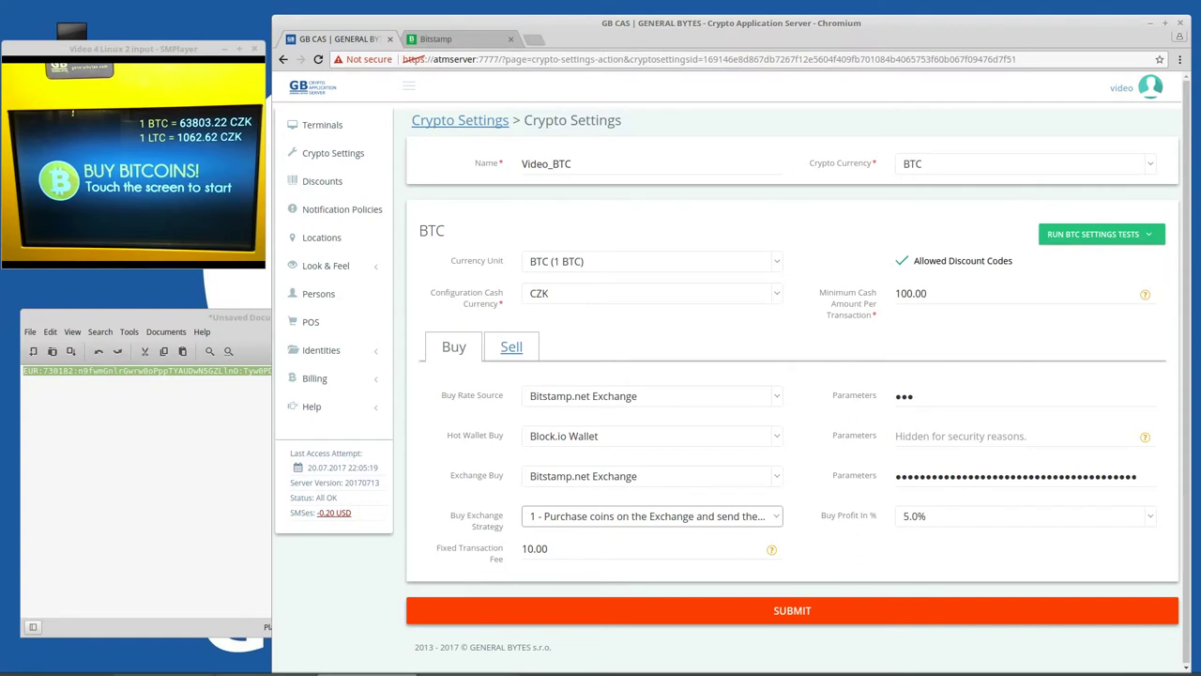
click(792, 610)
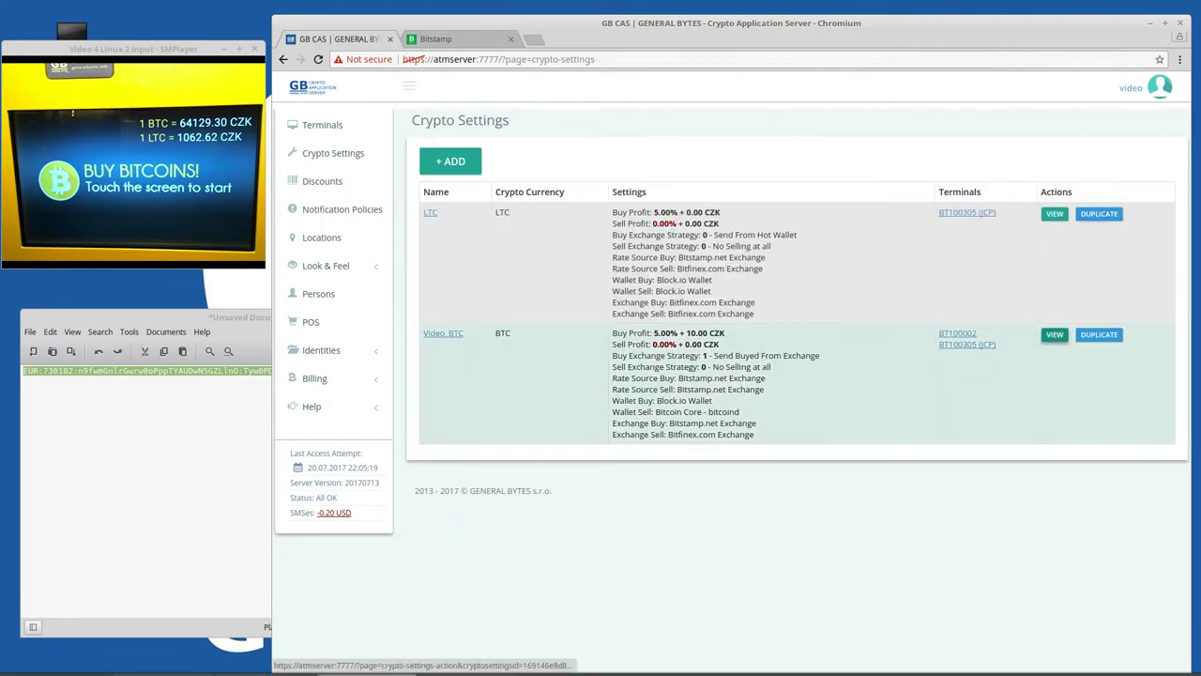
Step: Reopen Video_BTC and run its BTC Test Exchange Buy, confirming with YES
click(1055, 334)
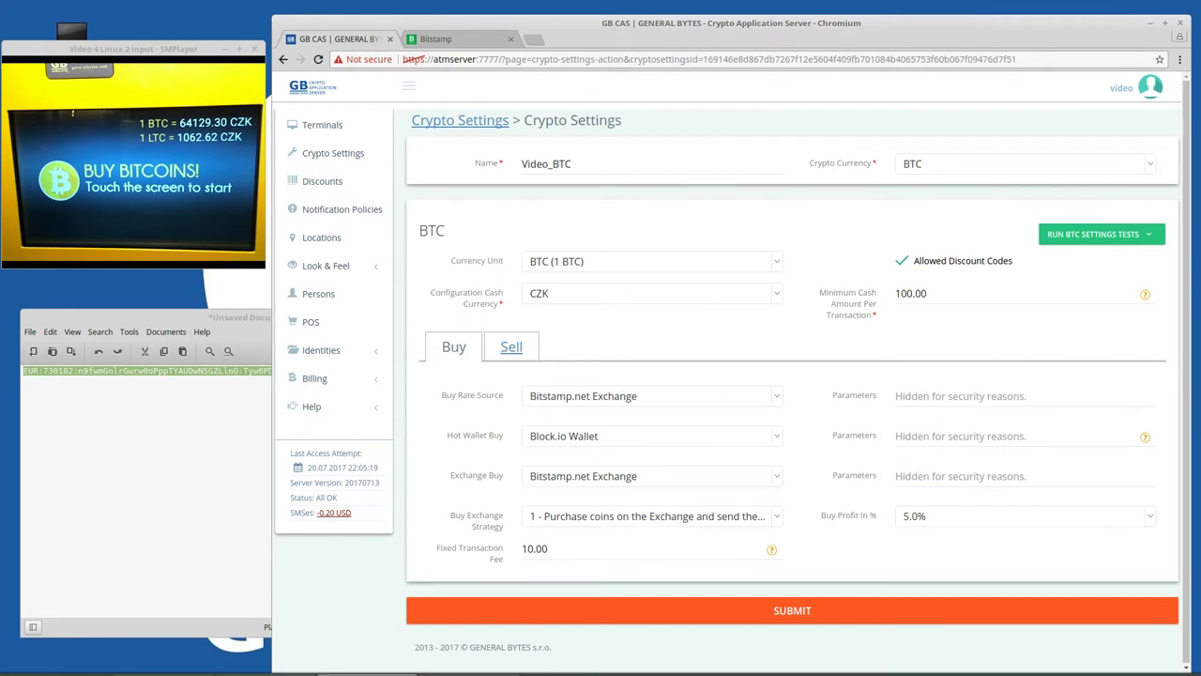
click(1097, 233)
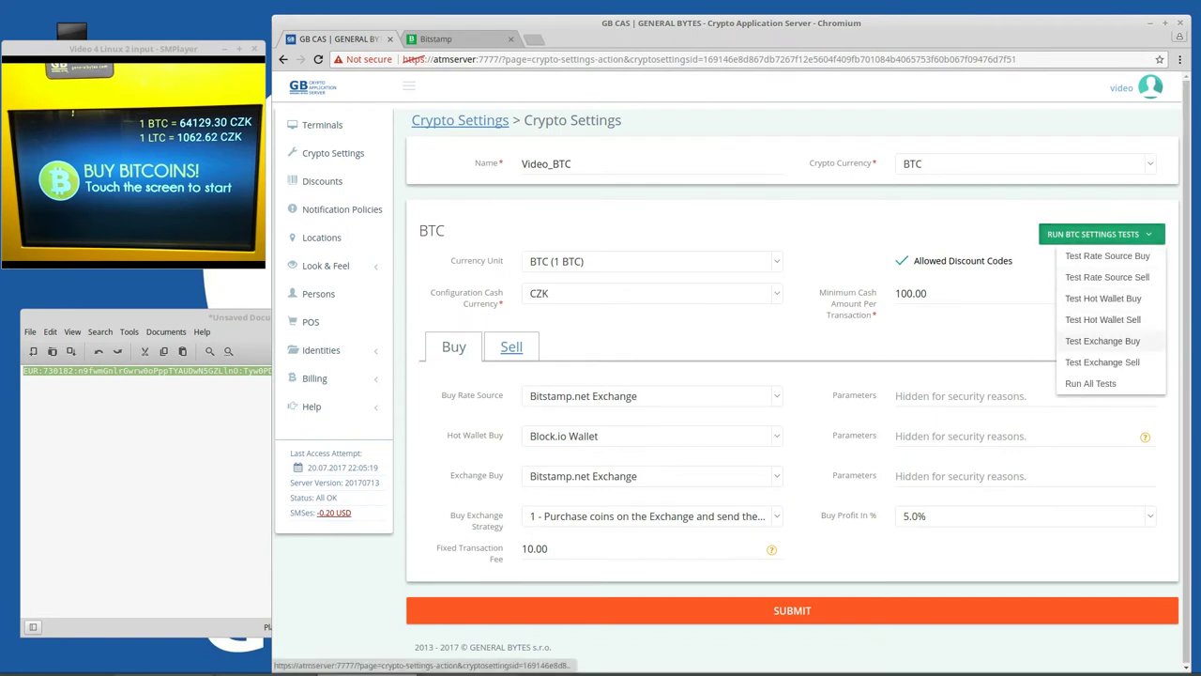
click(1103, 341)
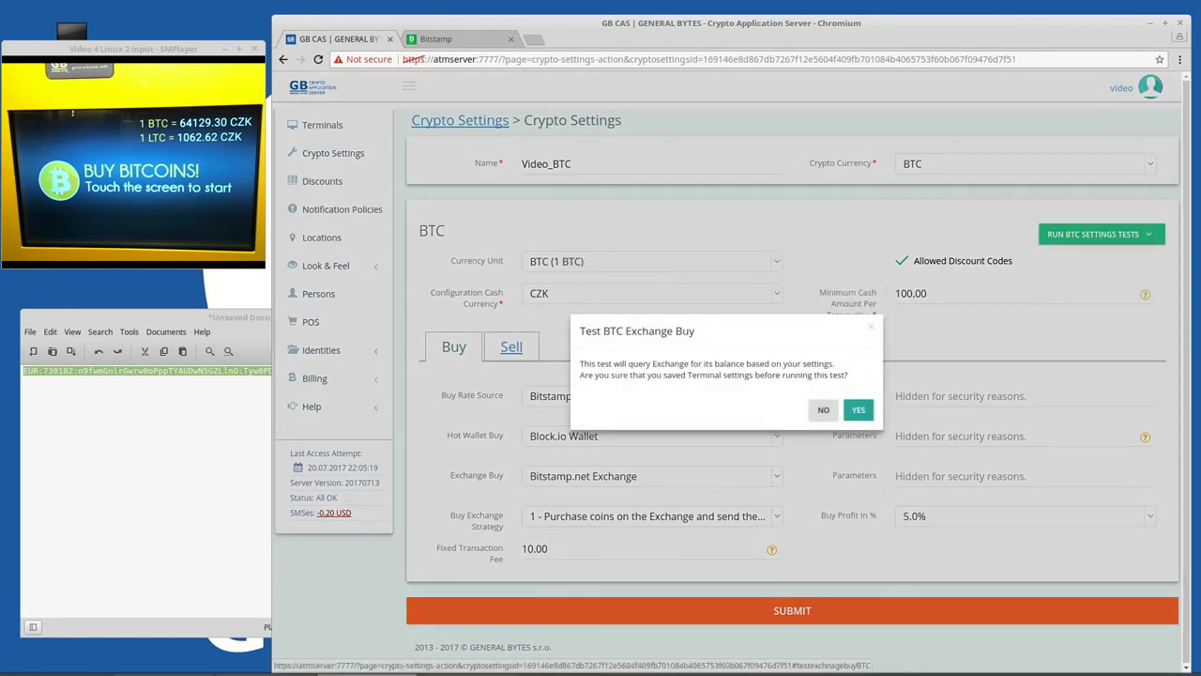
click(859, 409)
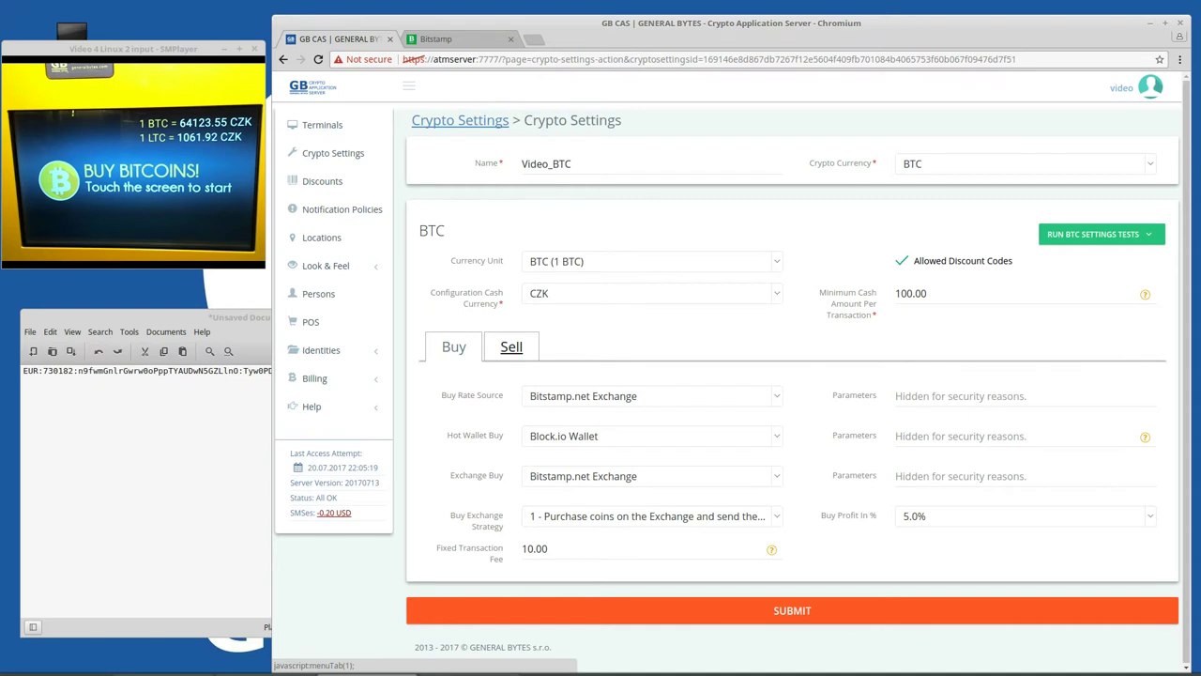
Step: On the Sell tab, enter USD as the Sell Rate Source parameter
click(511, 346)
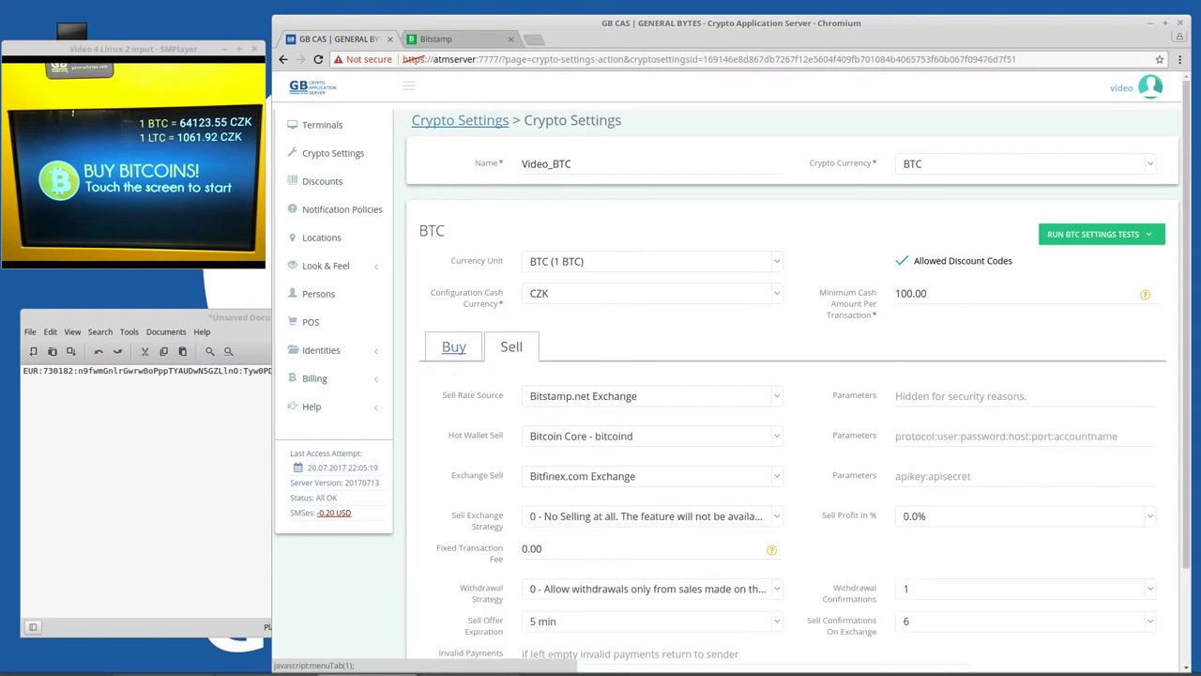
scroll(796, 379, down, 1)
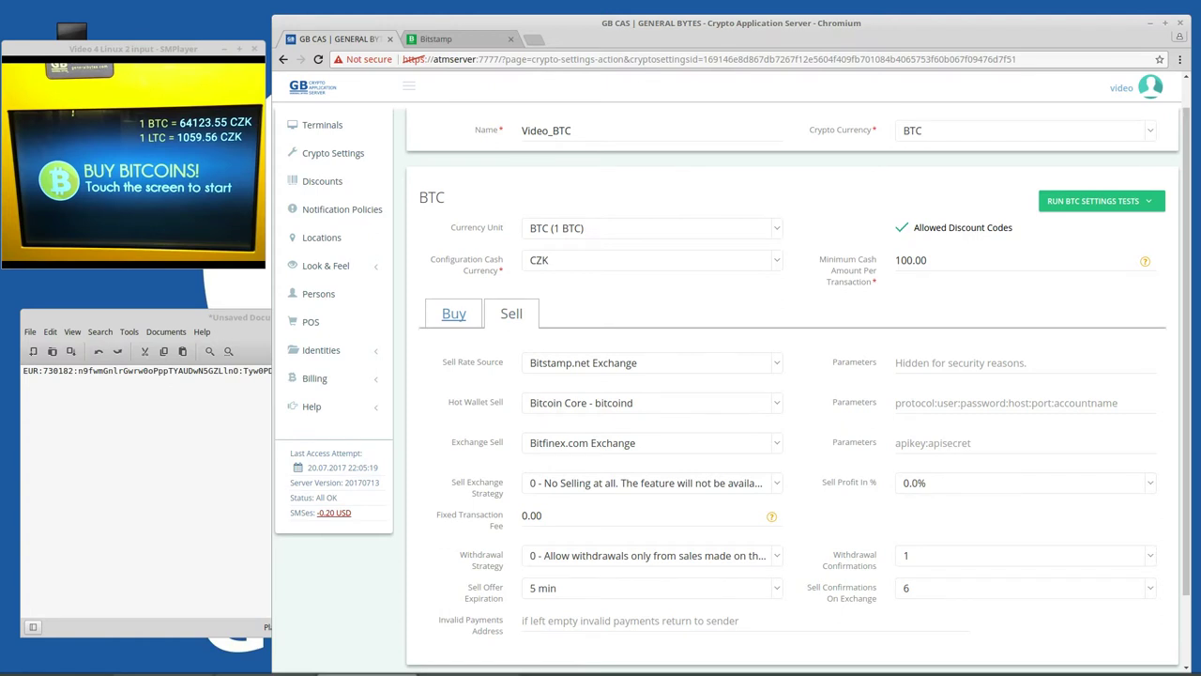
click(648, 362)
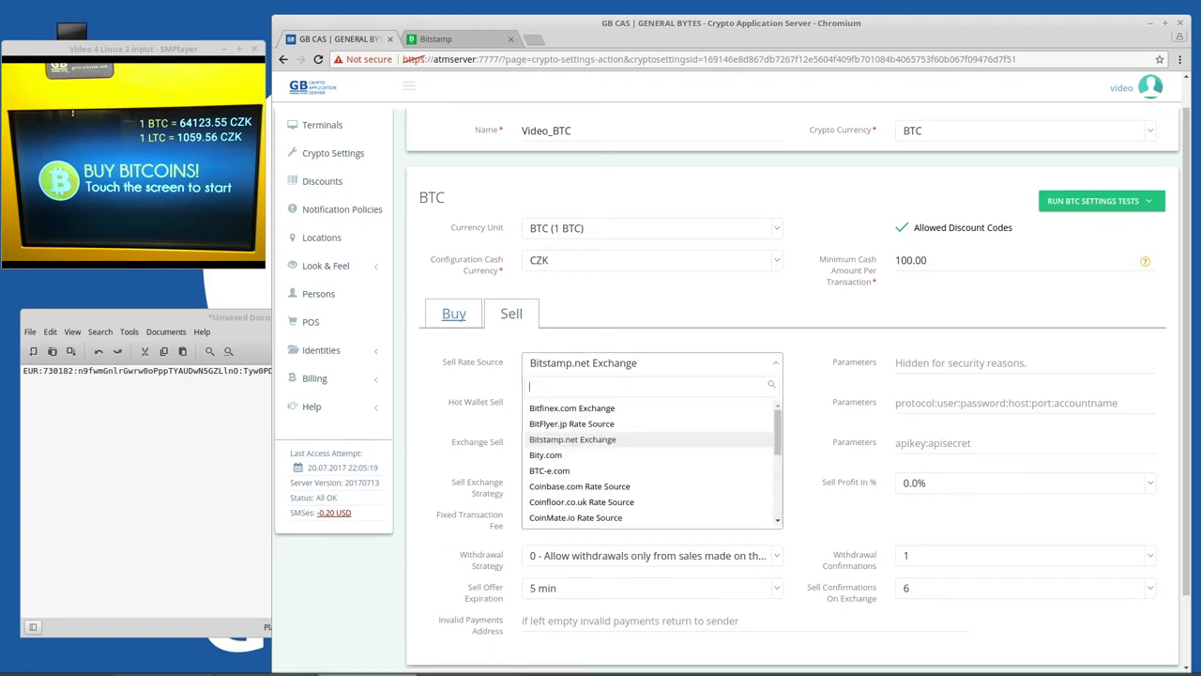
click(1023, 362)
text(U)
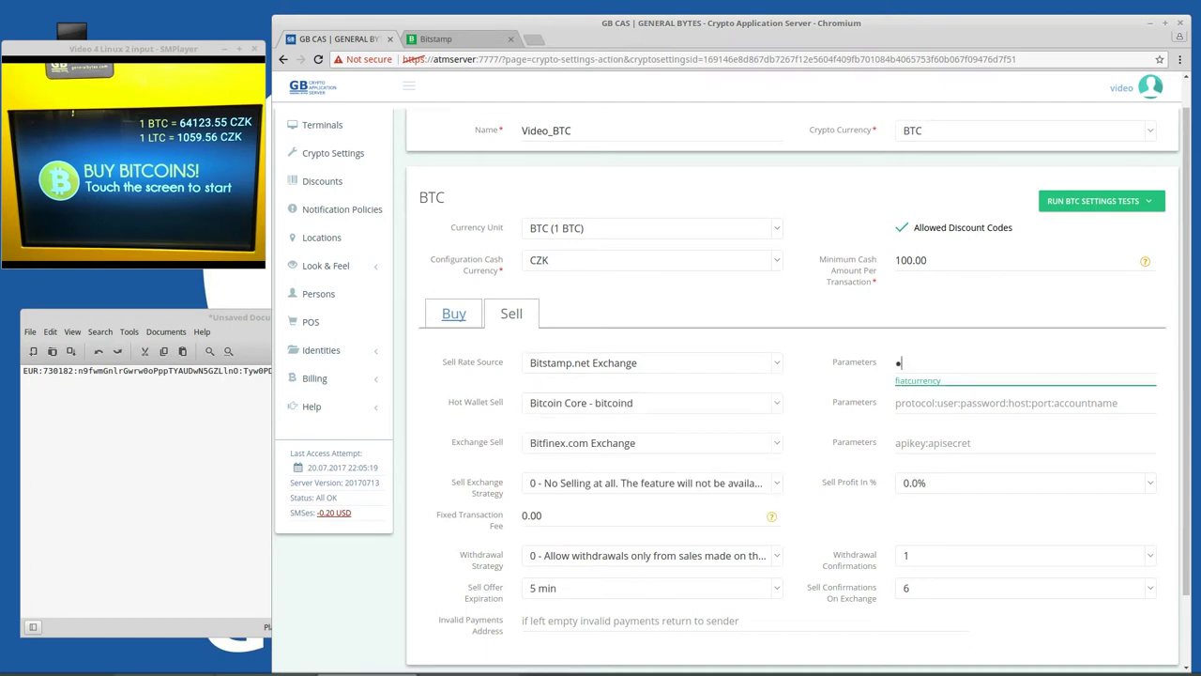
text(SD)
Step: Set Hot Wallet Sell to Block.io Wallet and enter its hidden parameters
click(647, 403)
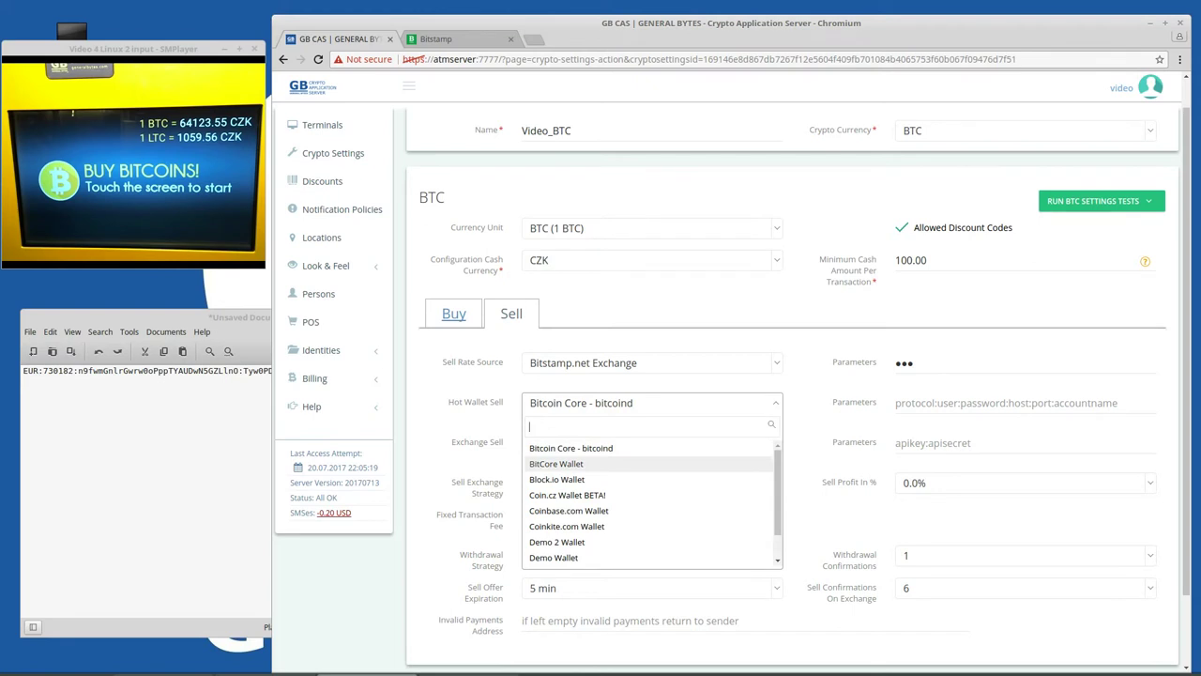
click(556, 479)
click(939, 403)
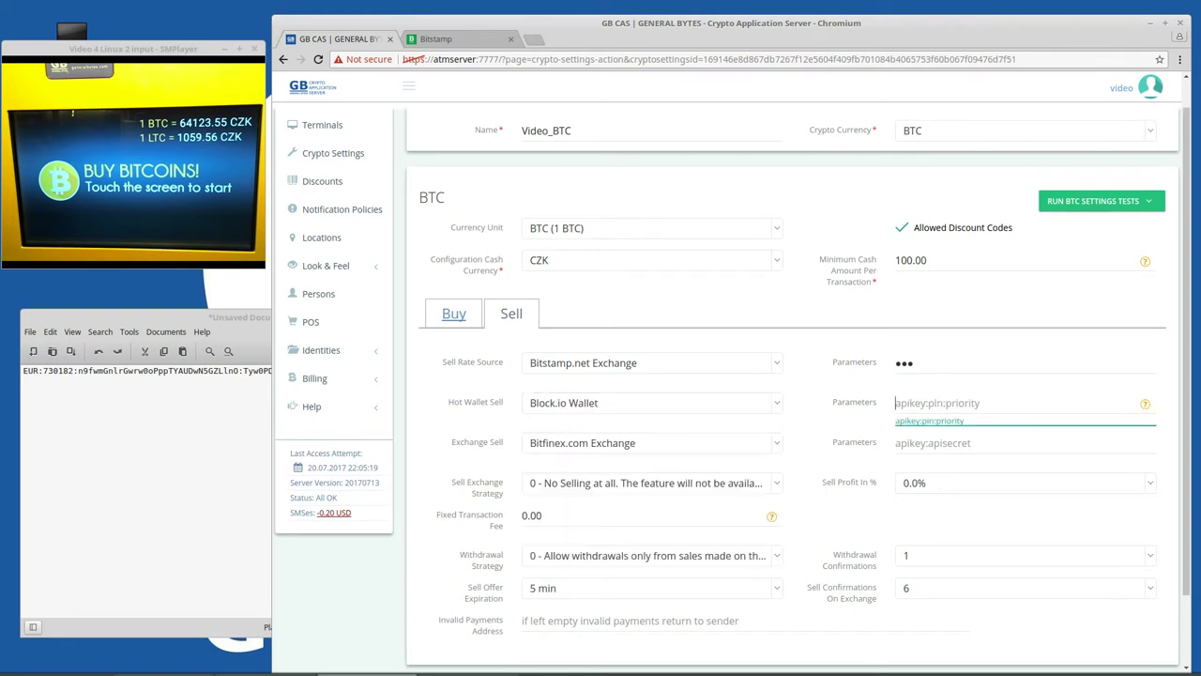
text(•••••••••••)
Step: Choose Bitstamp.net Exchange for selling and paste the Bitstamp credentials into Exchange Sell Parameters
click(647, 443)
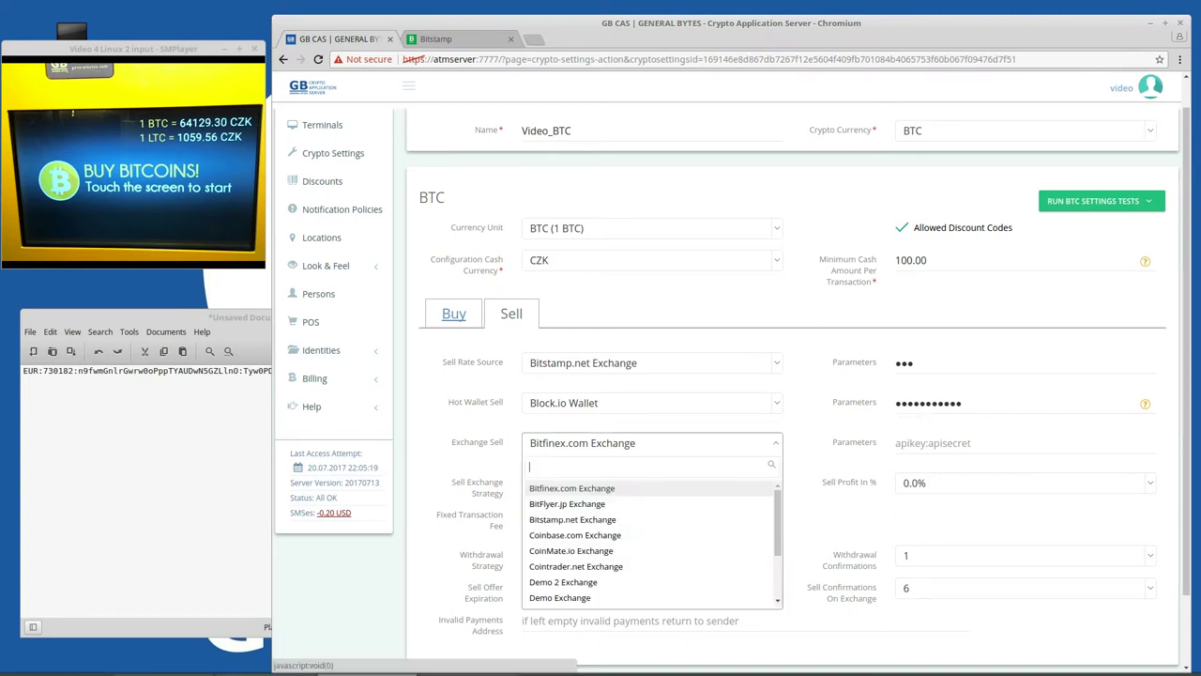
click(573, 519)
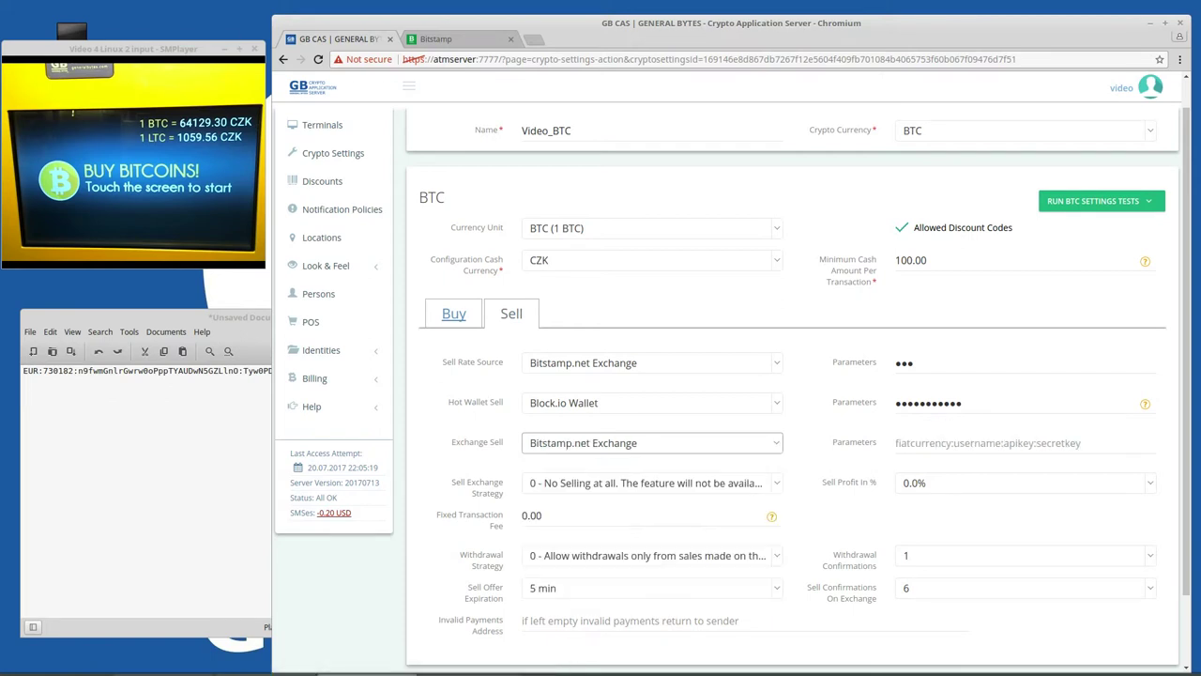
click(986, 443)
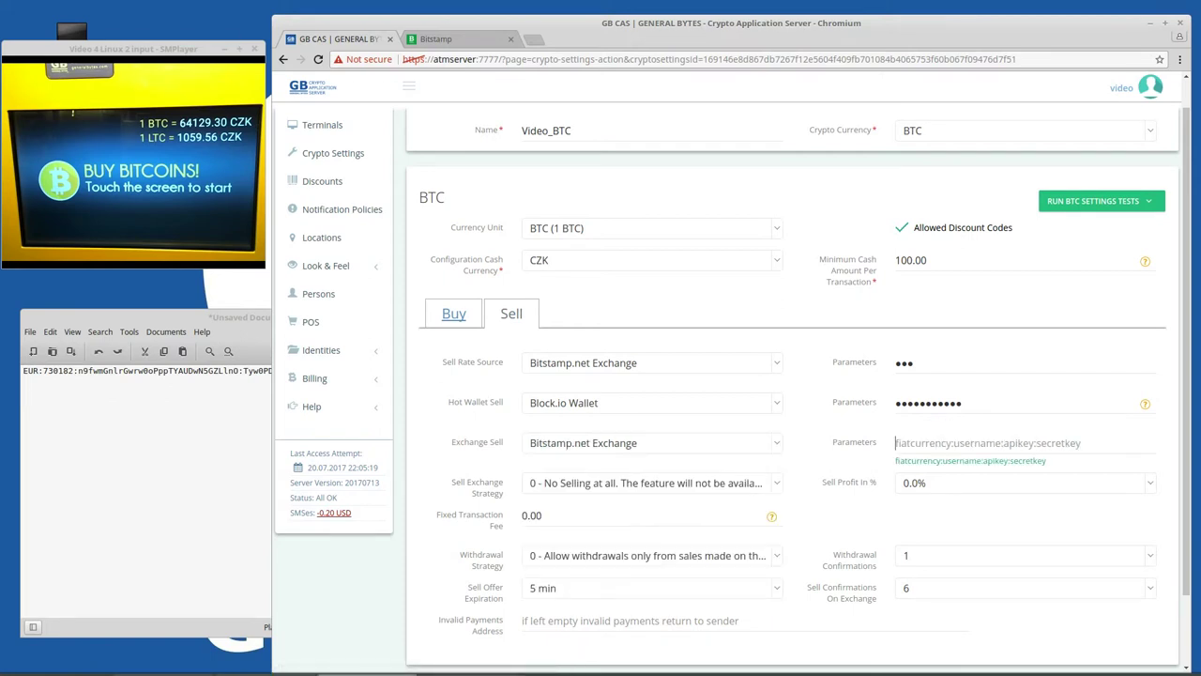
key(alt+Tab)
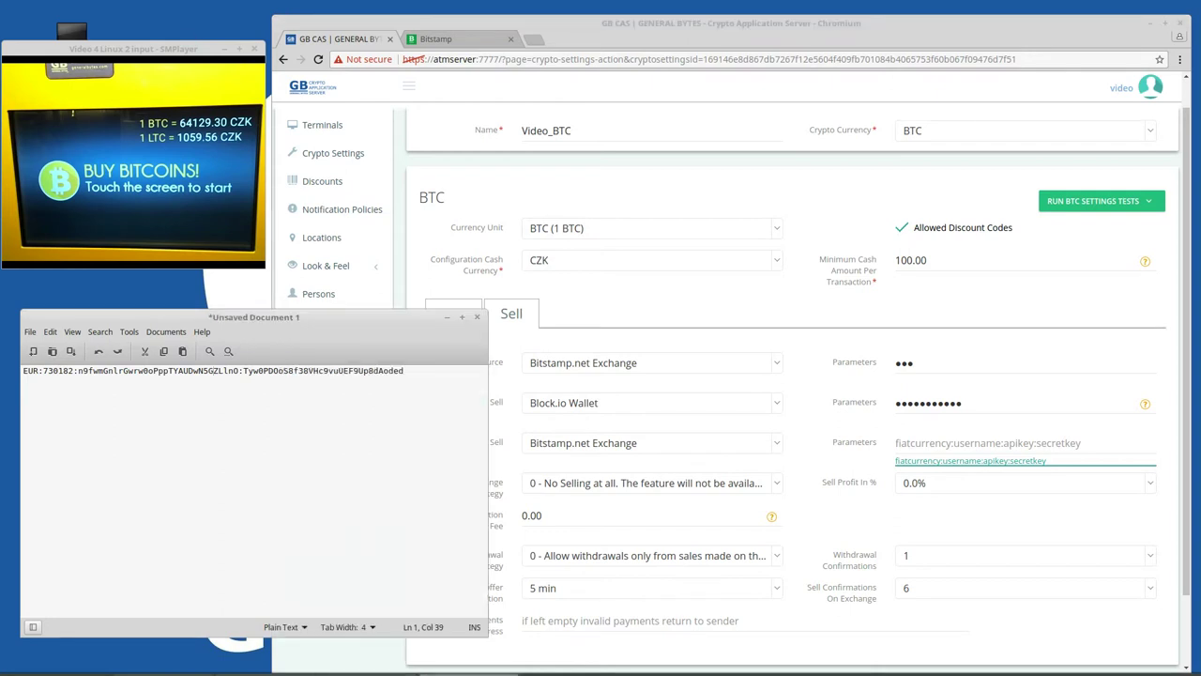
key(ctrl+a)
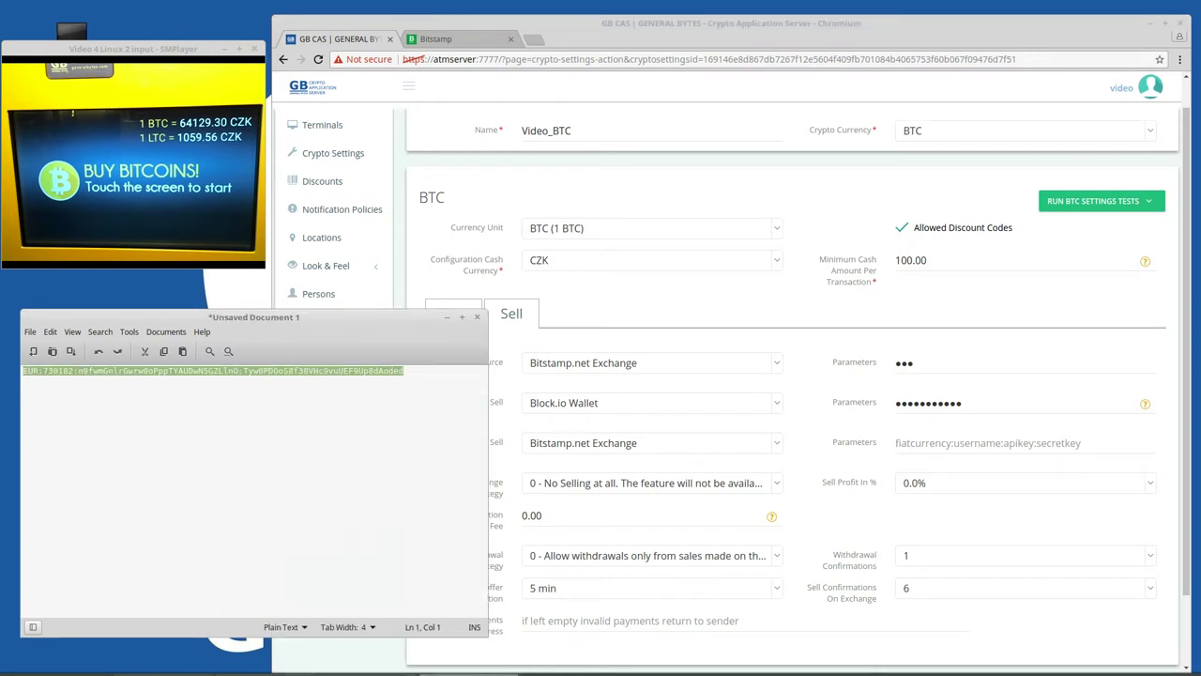
key(ctrl+c)
key(alt+Tab)
key(ctrl+v)
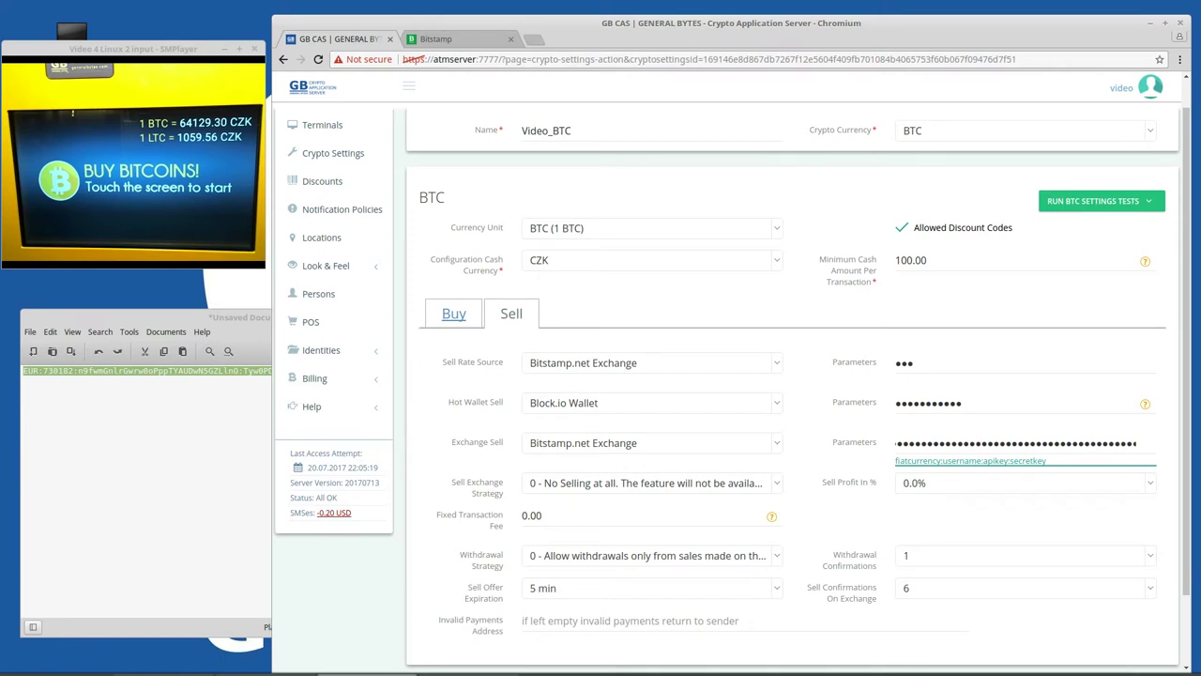
key(Tab)
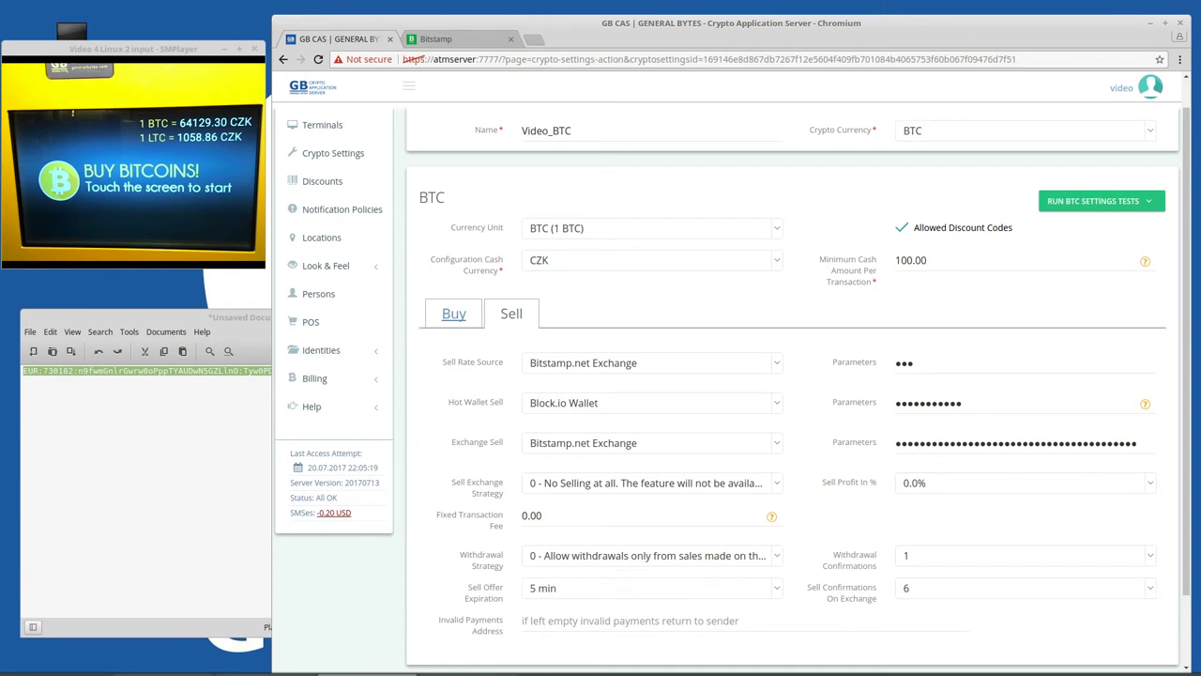
Step: Select the saved credentials line in the text editor, then go back to the settings page
click(140, 317)
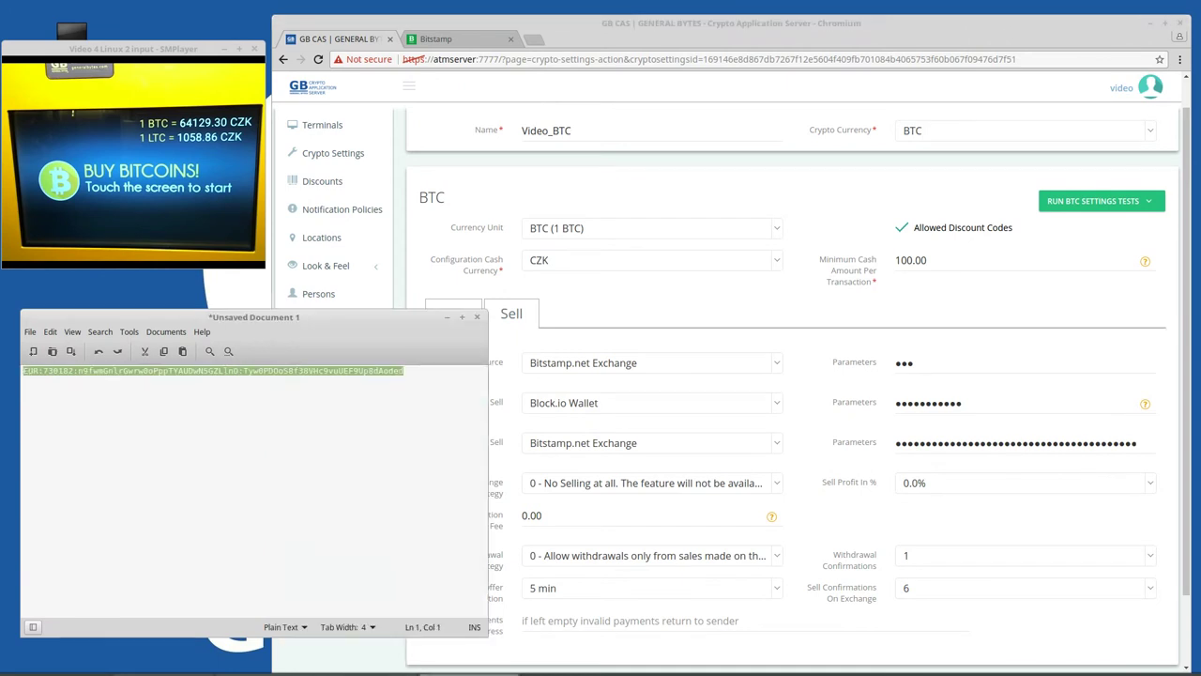
click(160, 370)
triple_click(160, 371)
key(alt+Tab)
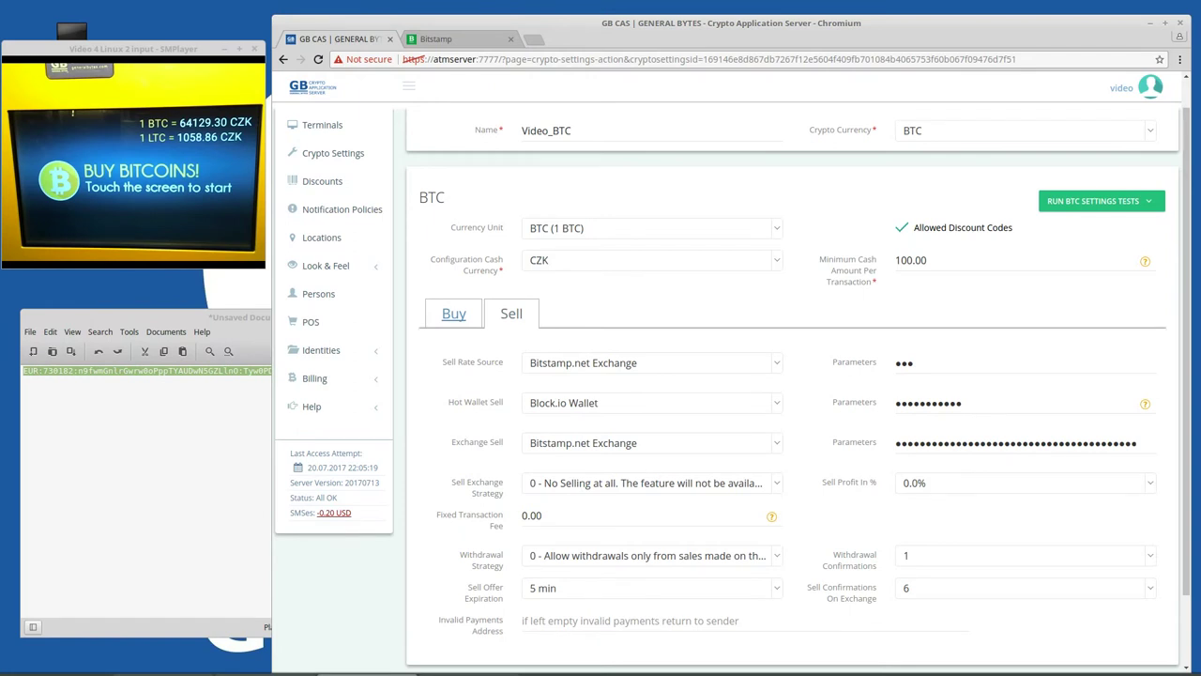
Step: Choose '2 - Sell coins on the Exchange.' as the Sell Exchange Strategy
scroll(797, 391, down, 1)
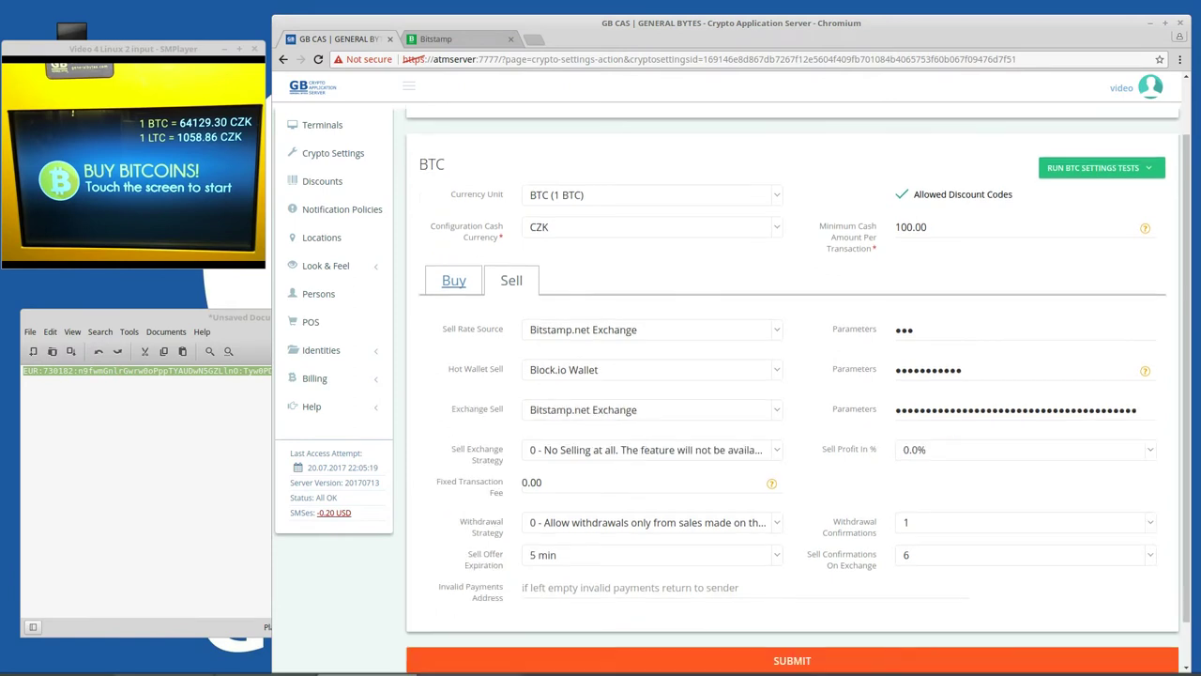
scroll(797, 392, down, 1)
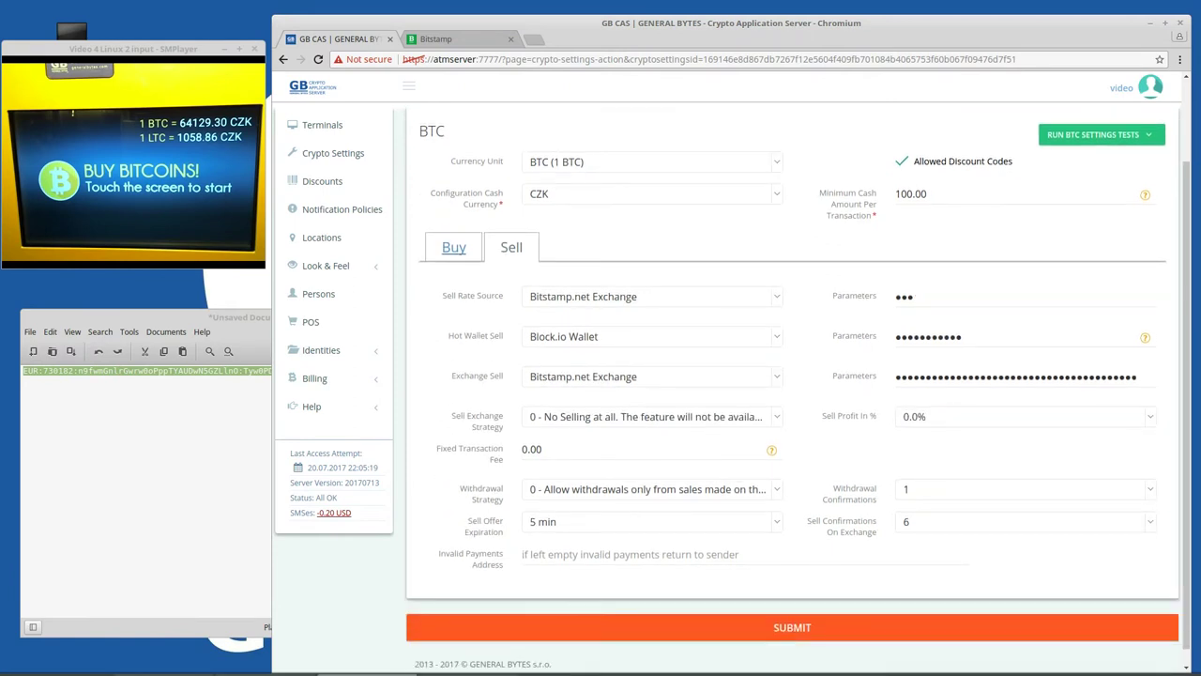
click(648, 417)
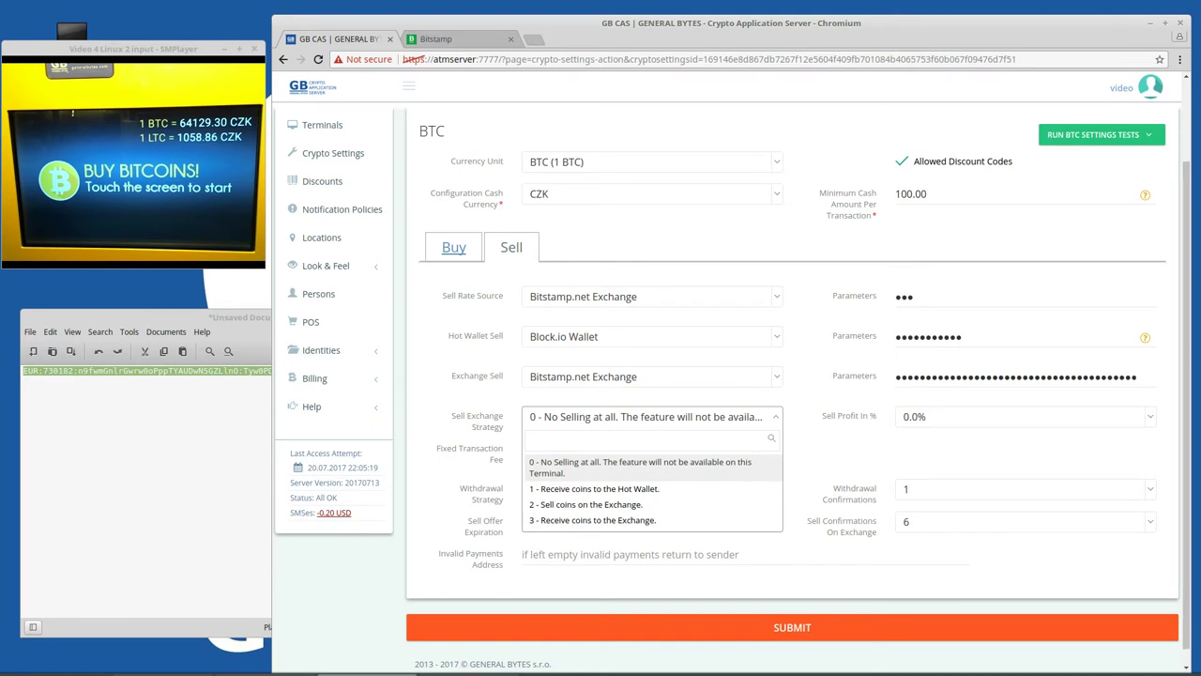
key(Down)
key(Down)
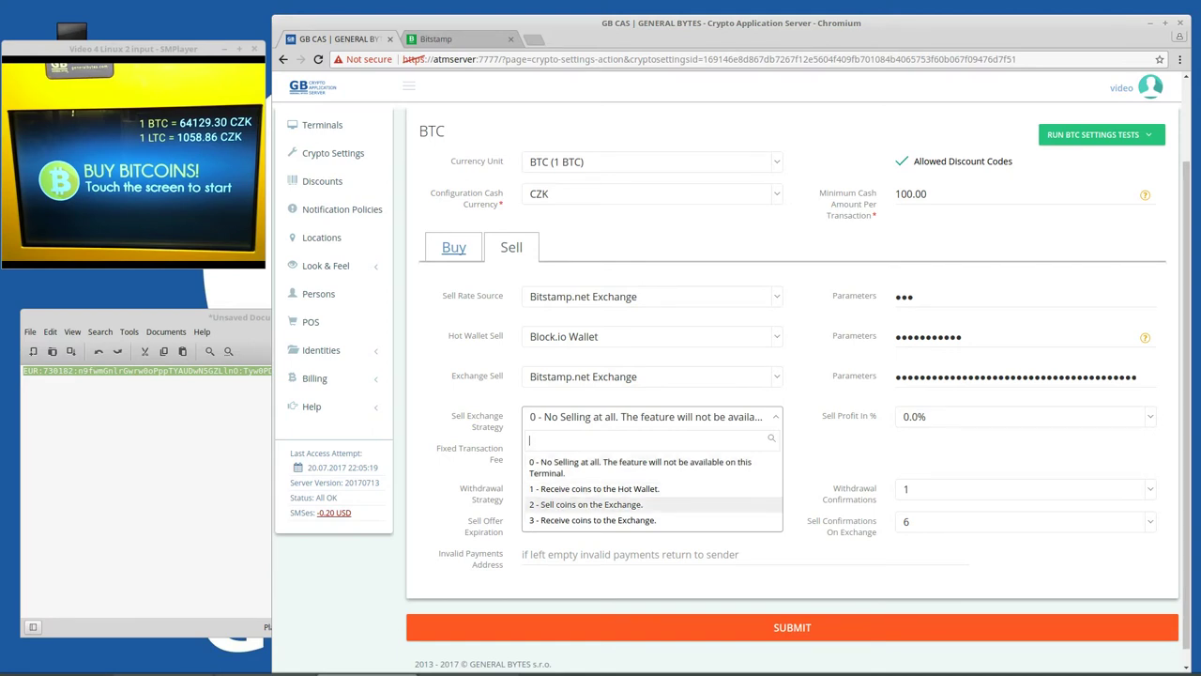
key(Up)
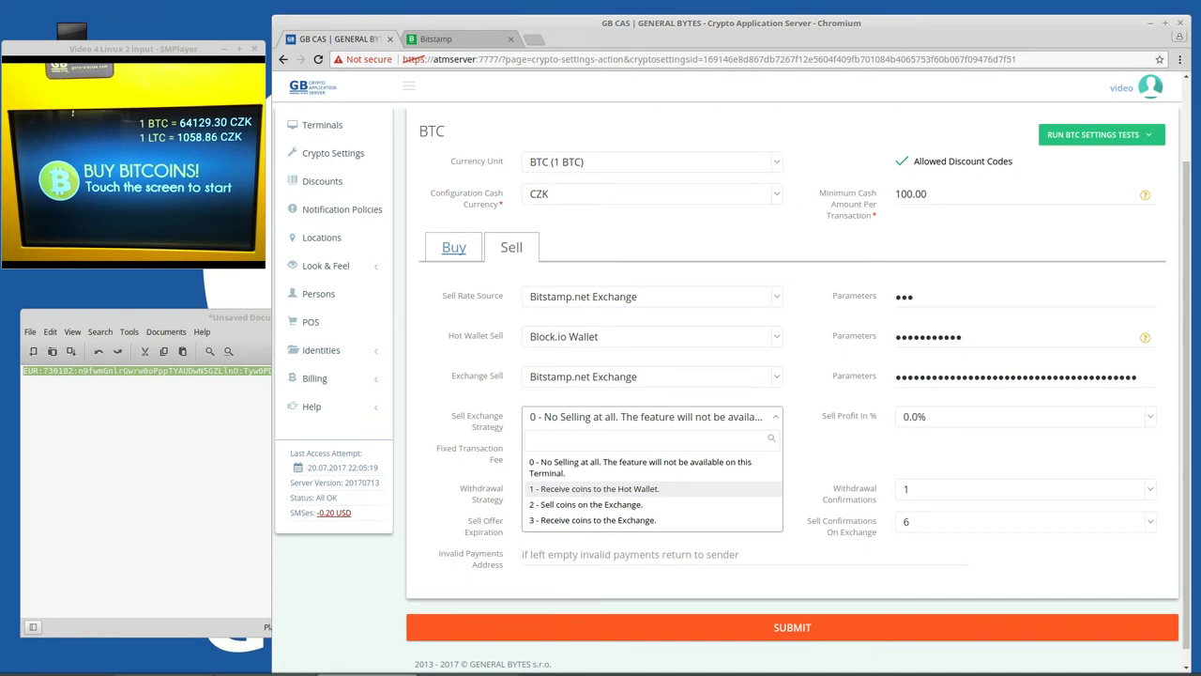
key(Down)
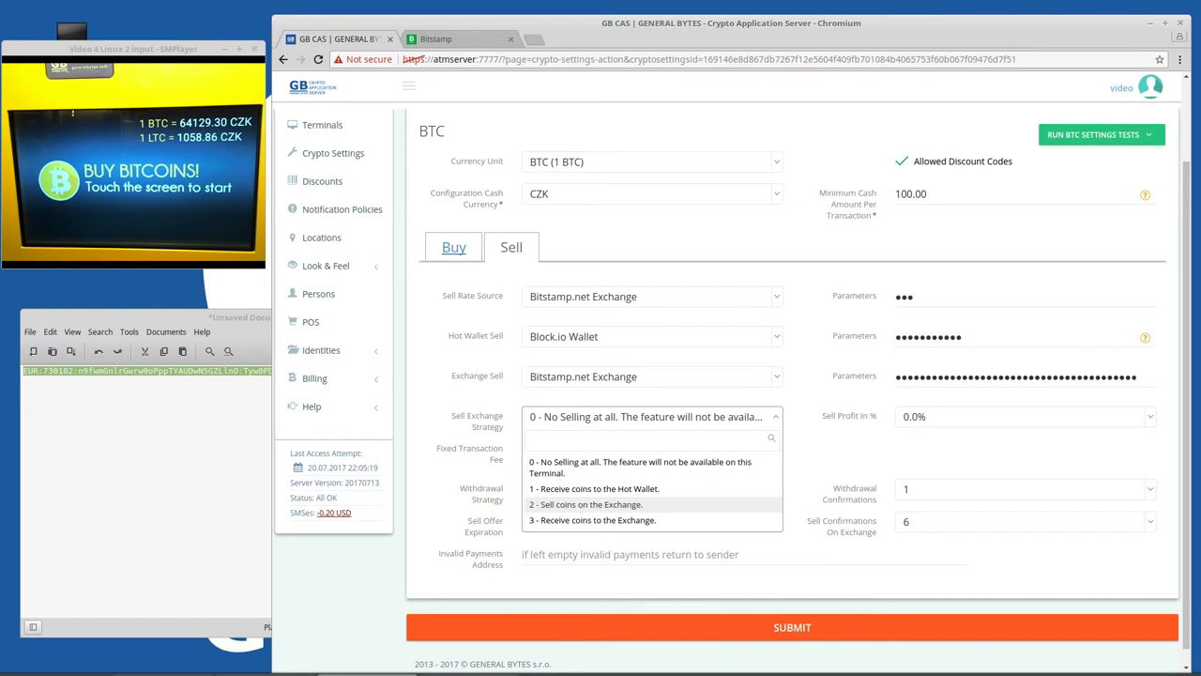
key(Down)
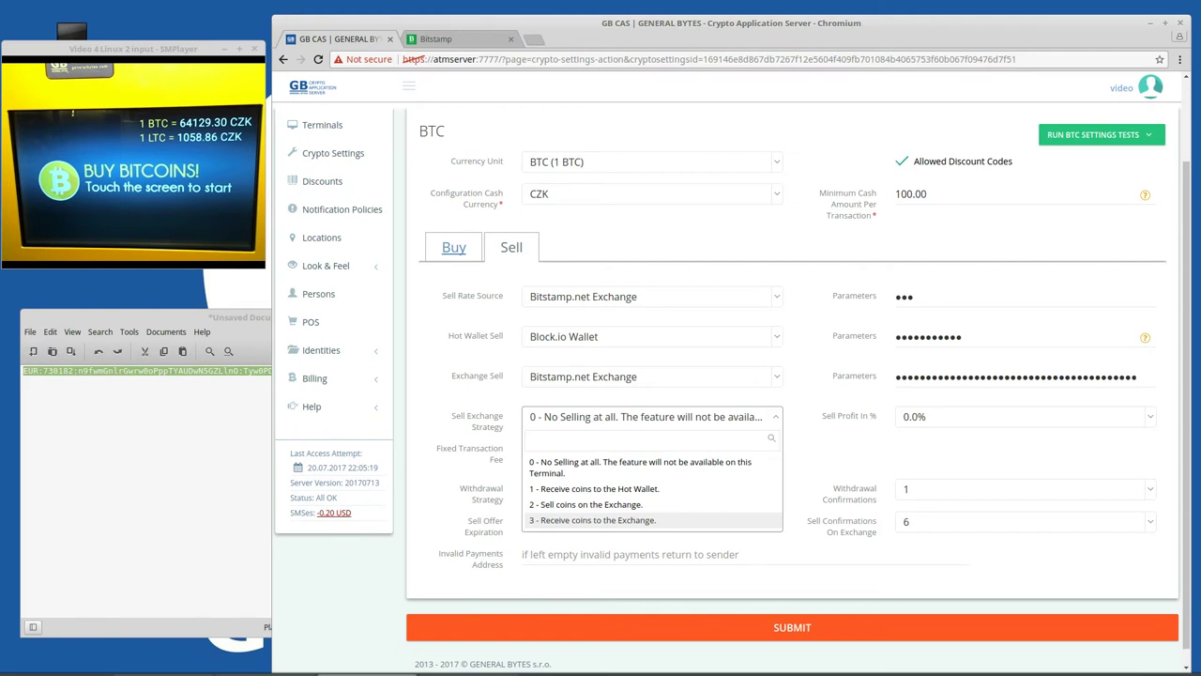
key(Up)
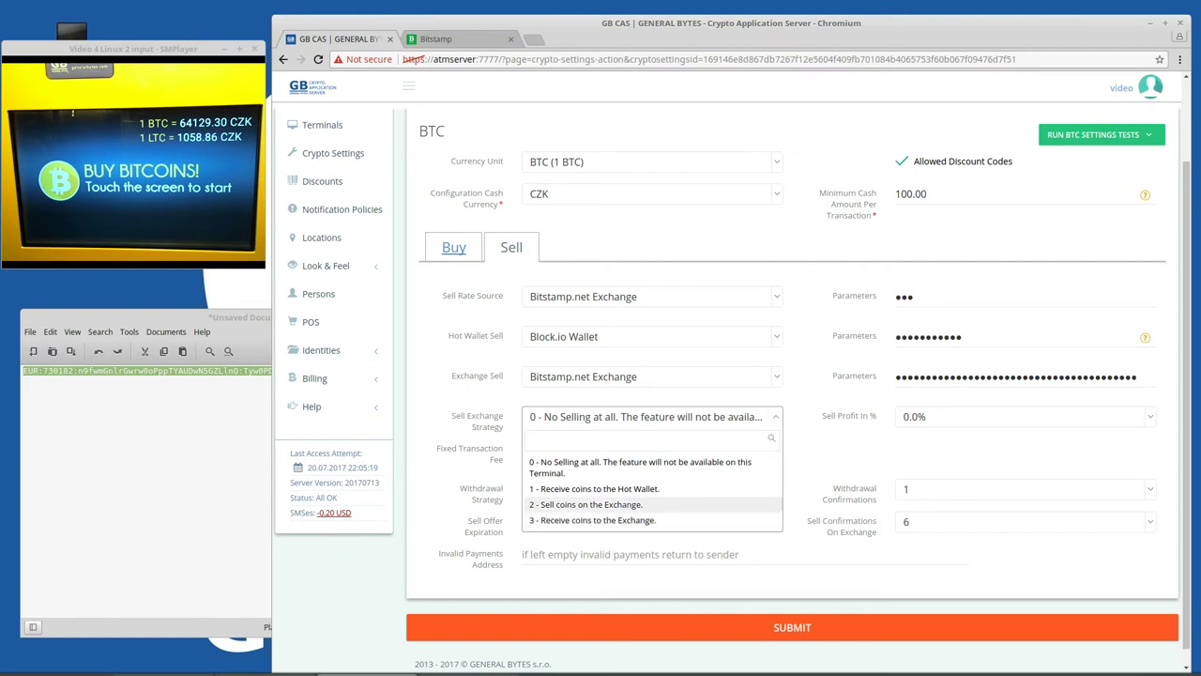
key(Return)
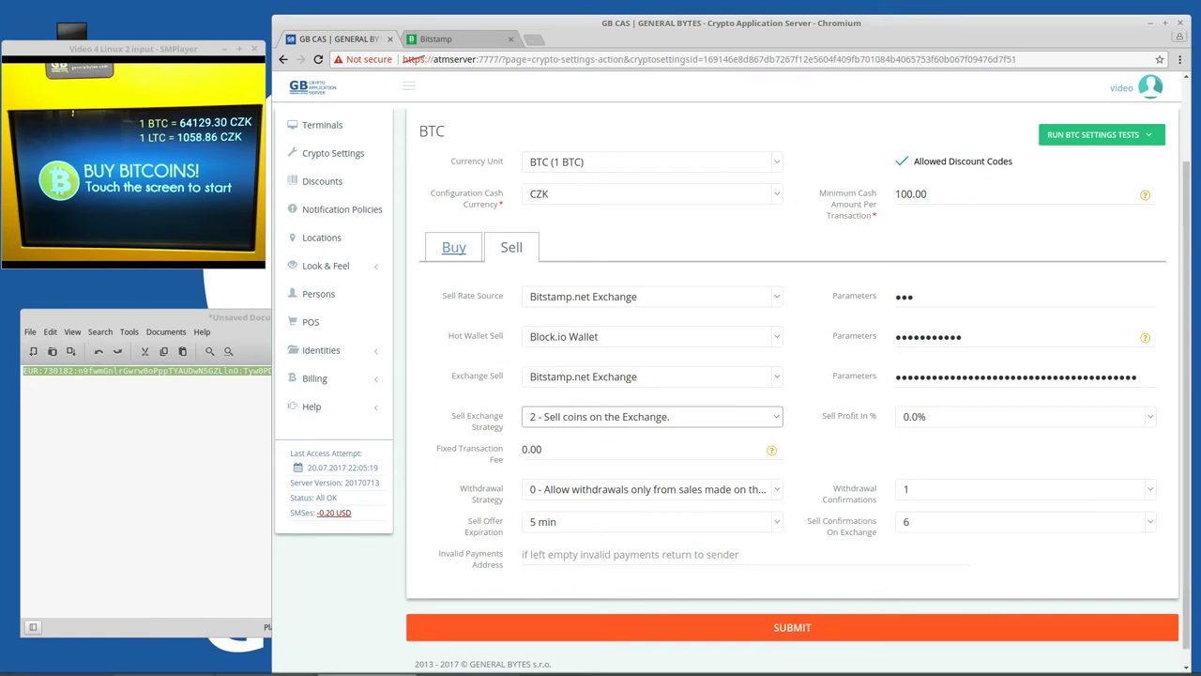
Step: Pick 5.0% in the Sell Profit In % list, replacing 0.0%
key(Tab)
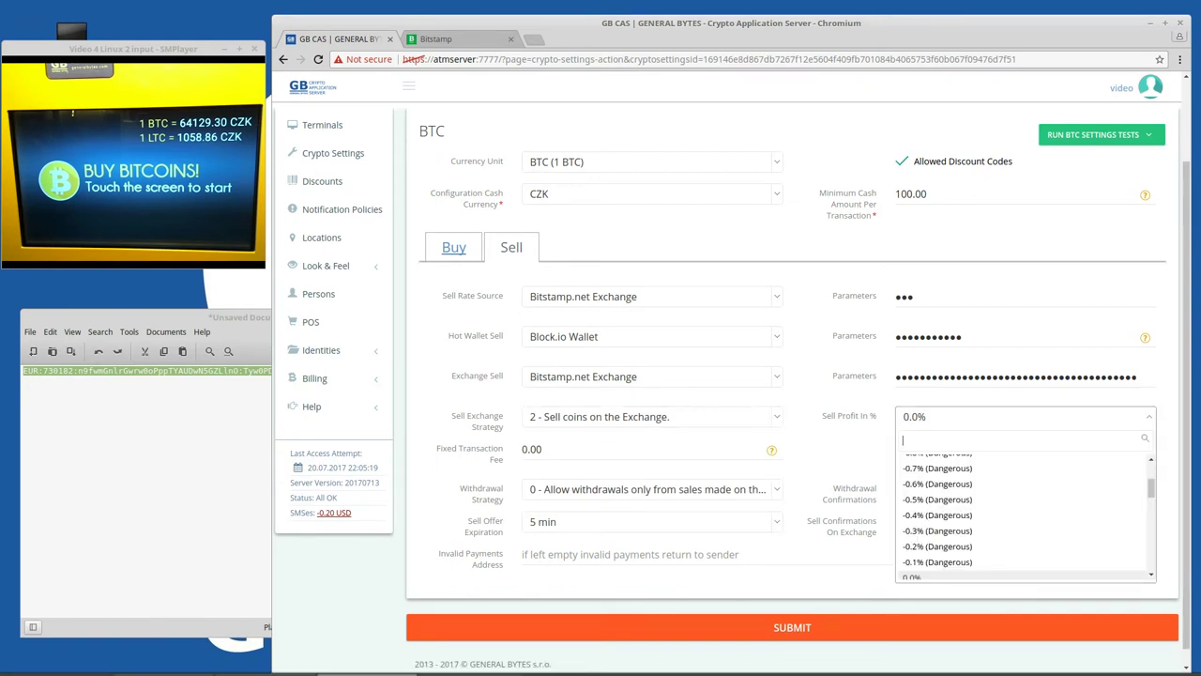
text(5)
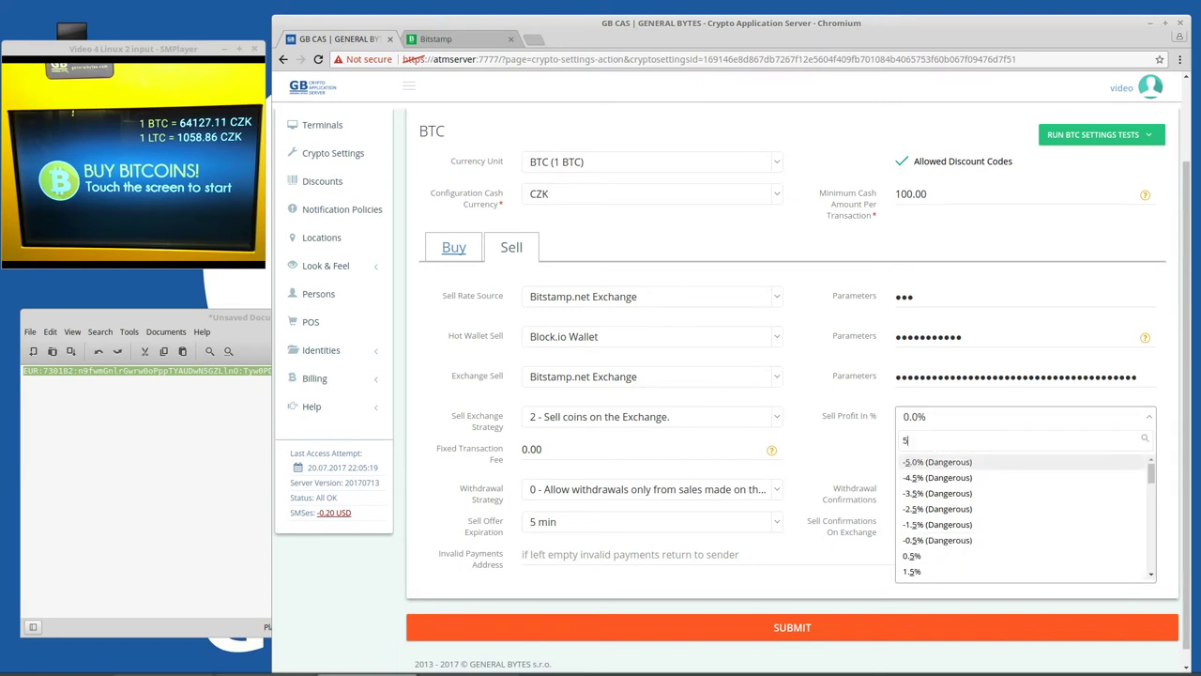
key(Down)
scroll(797, 394, up, 1)
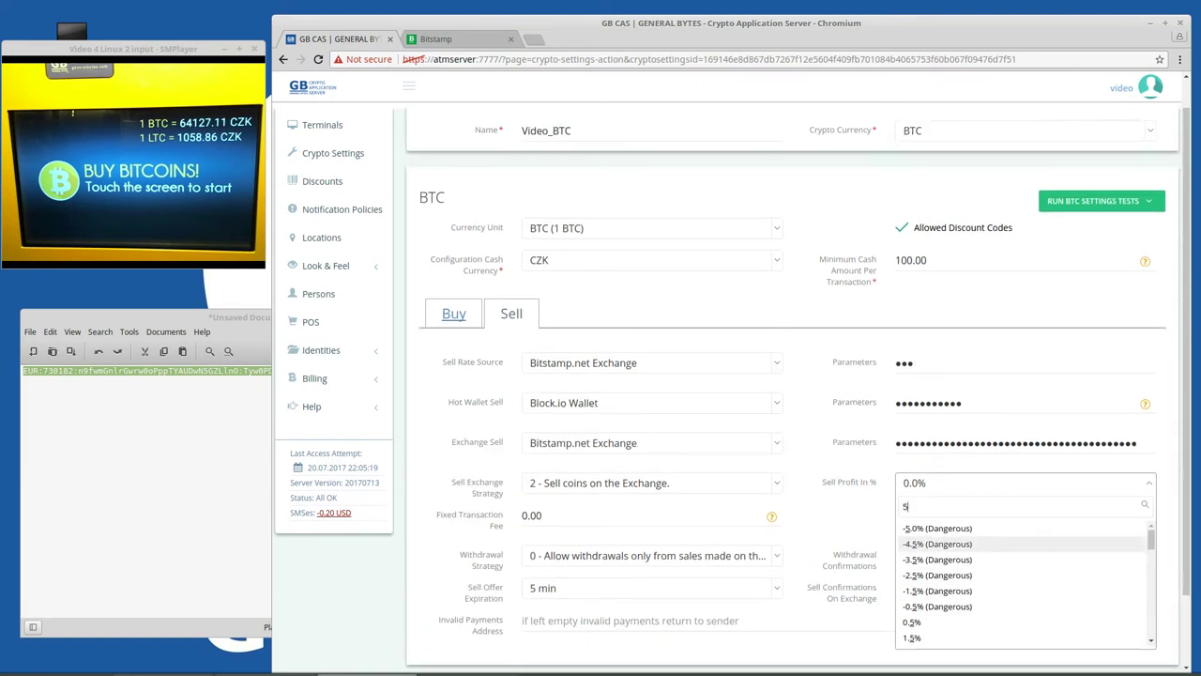
key(Down)
key(Down)
key(Down)
key(Down)
key(Down)
key(Down)
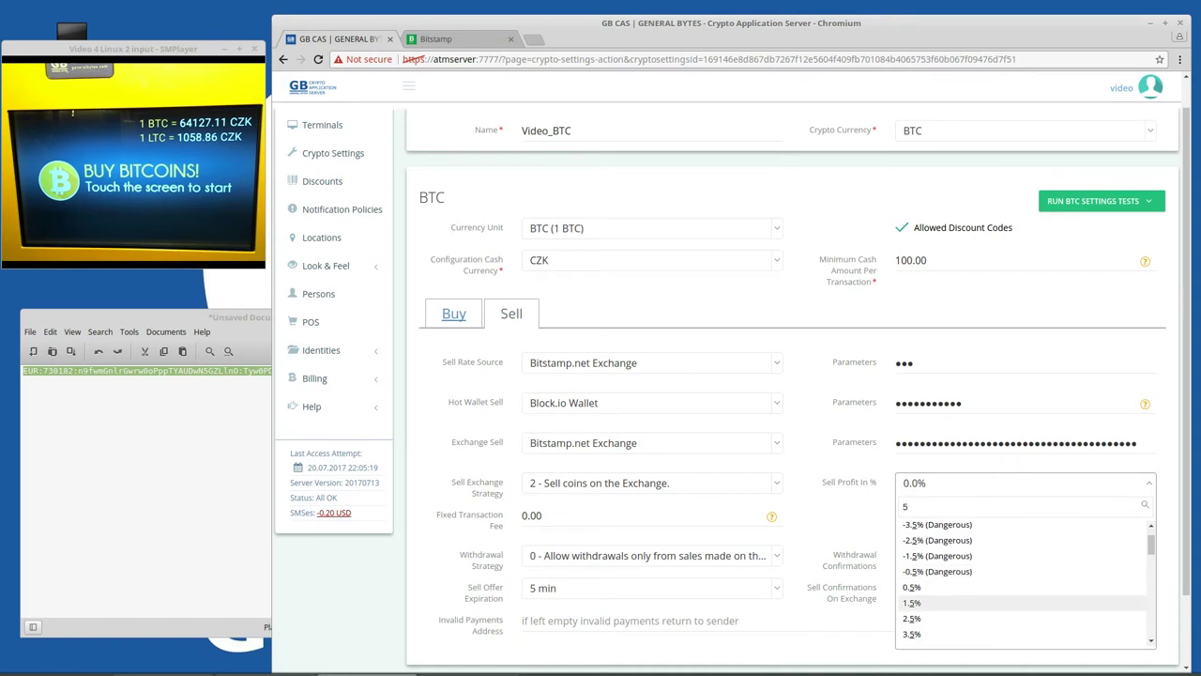
key(Down)
key(Down)
key(Down)
key(Down)
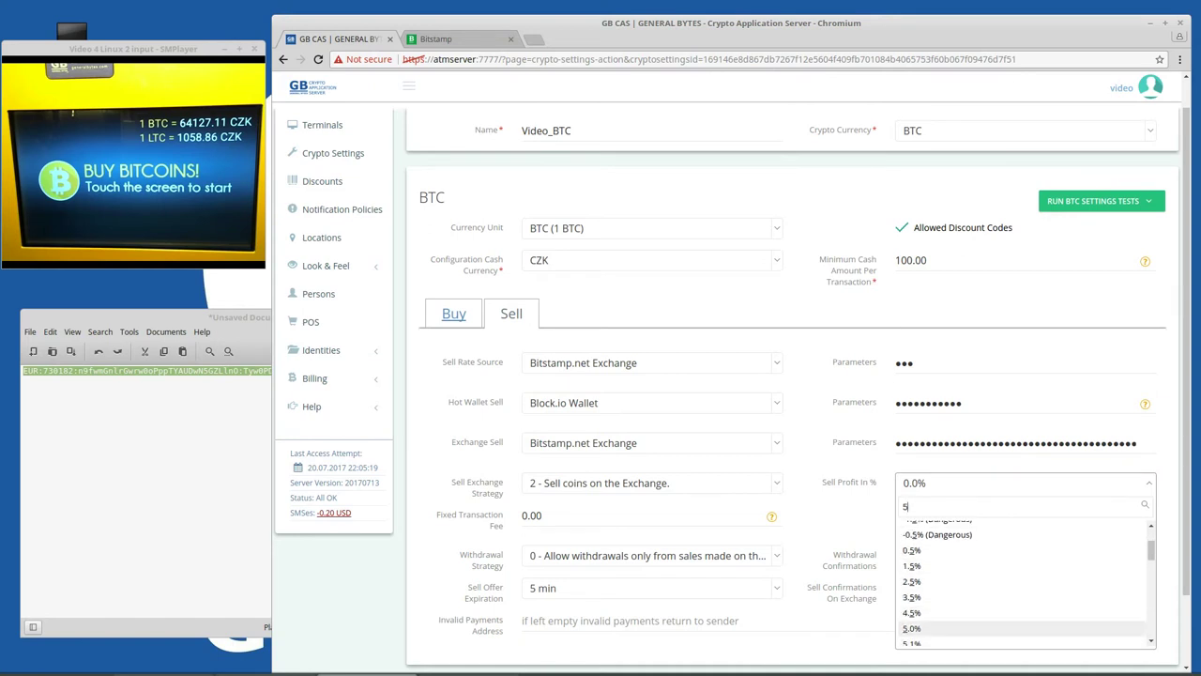
key(Return)
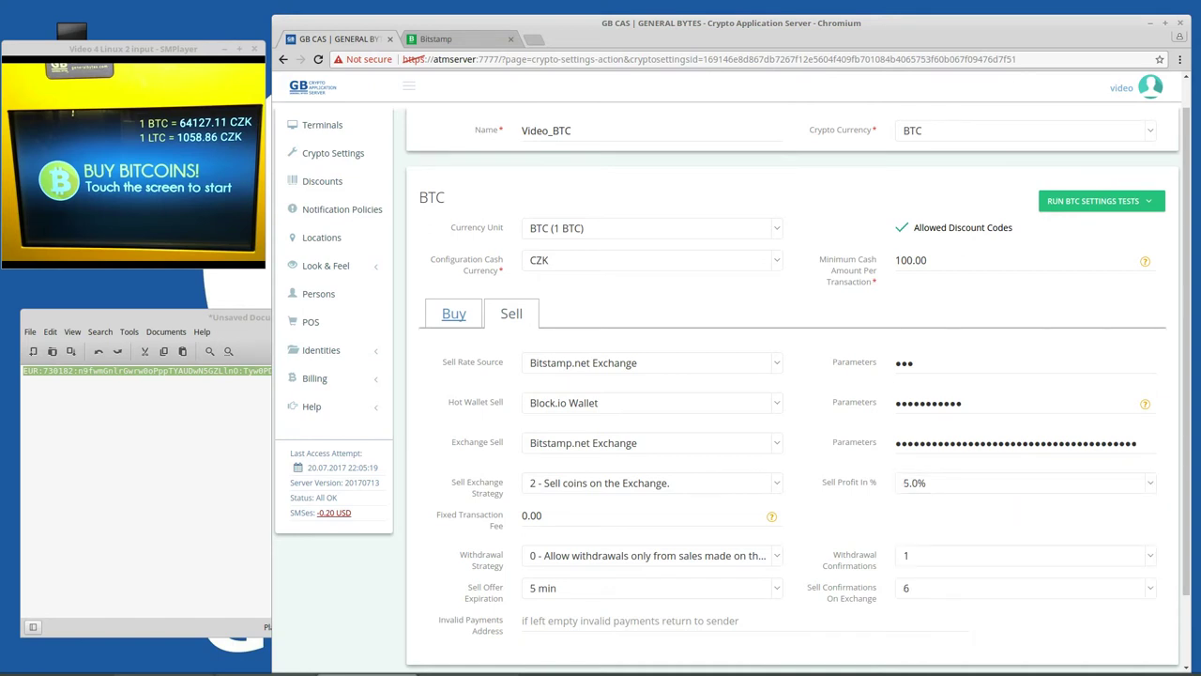
scroll(794, 390, down, 2)
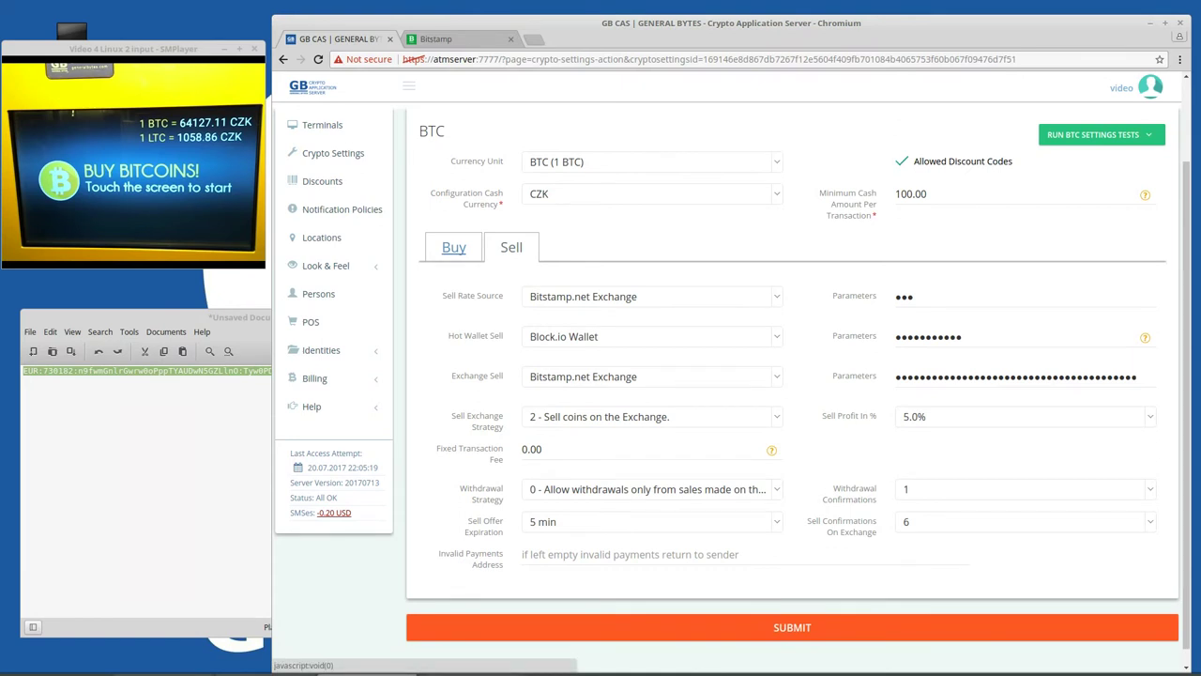
key(Return)
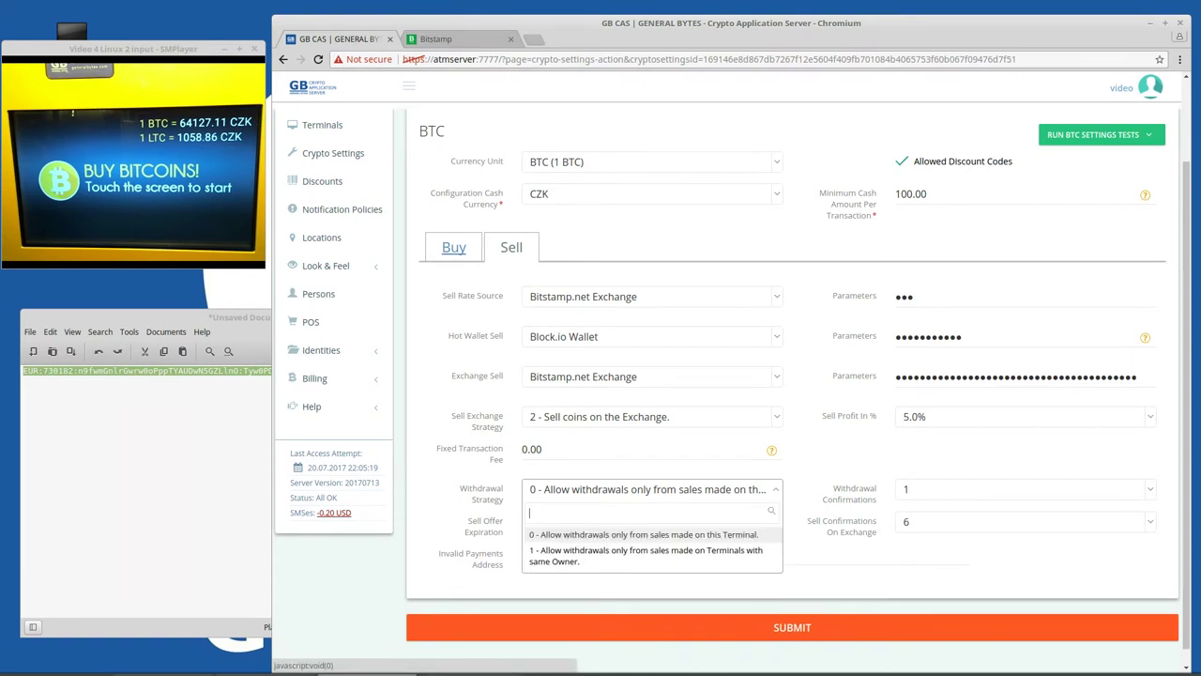
key(Down)
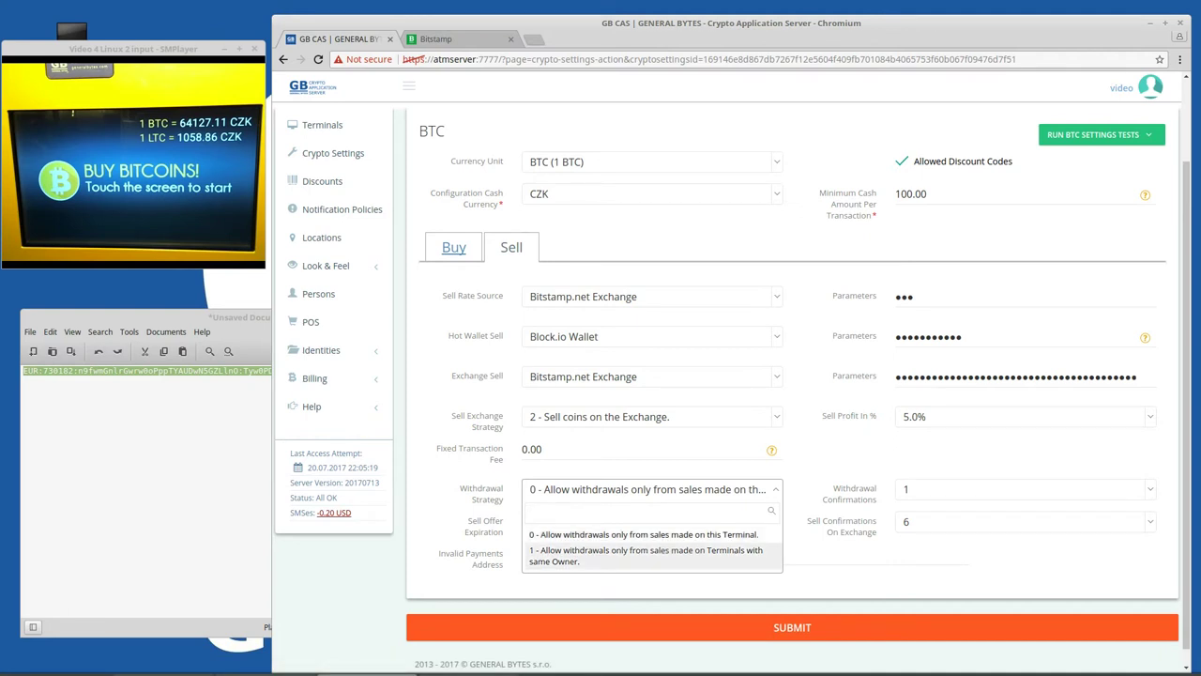
key(Up)
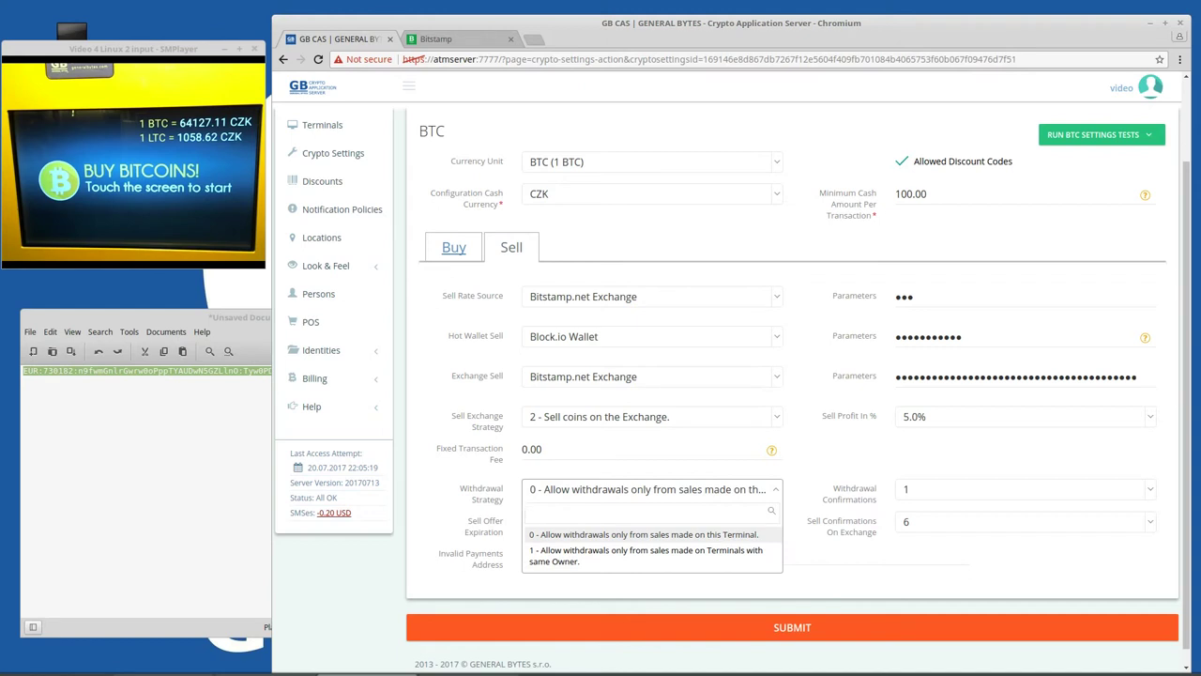
key(Escape)
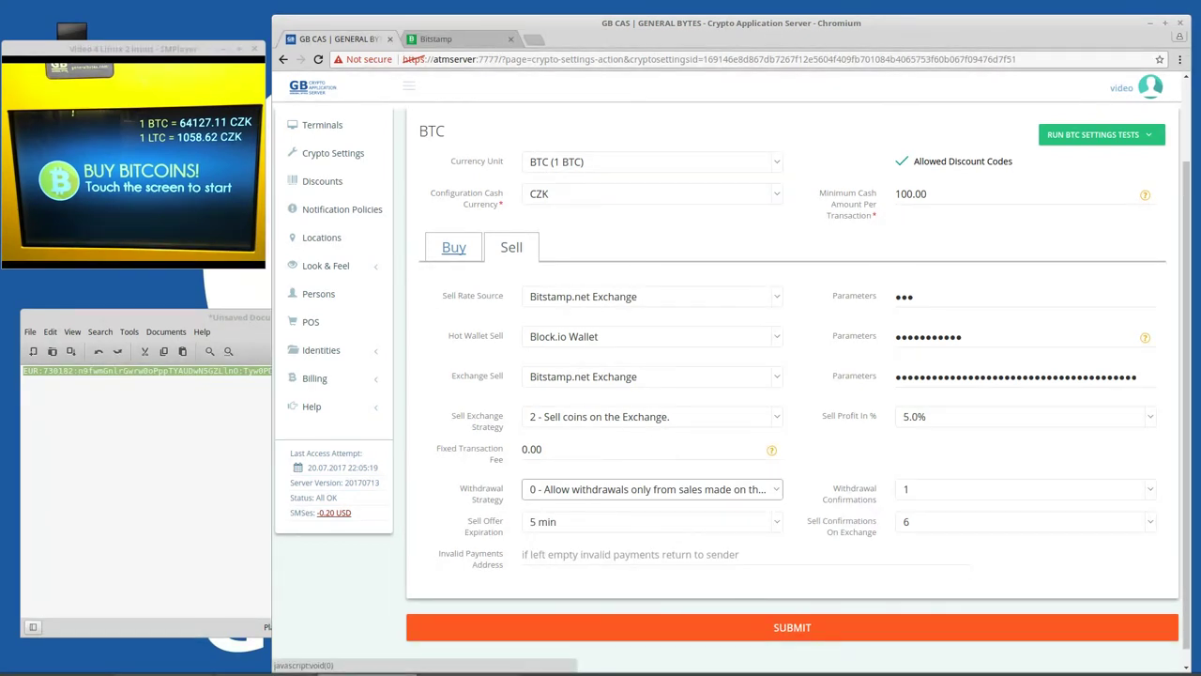
Step: Keep Withdrawal Confirmations at 1 and Sell Confirmations On Exchange at 6
key(Tab)
key(Return)
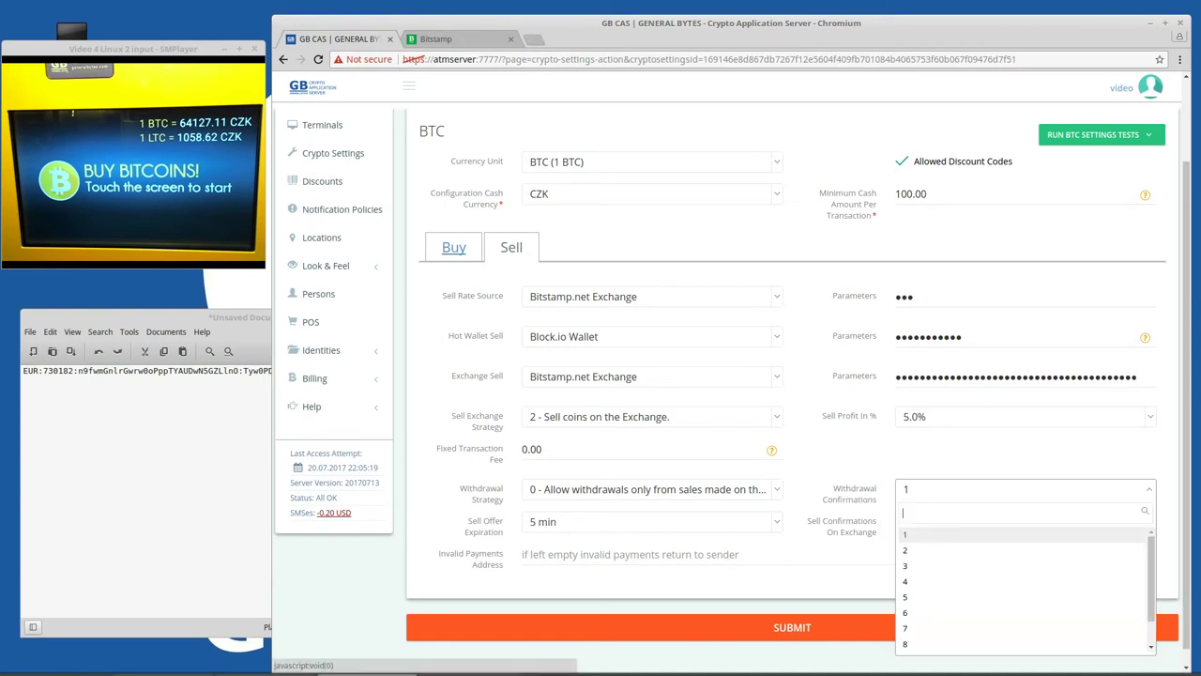
key(Return)
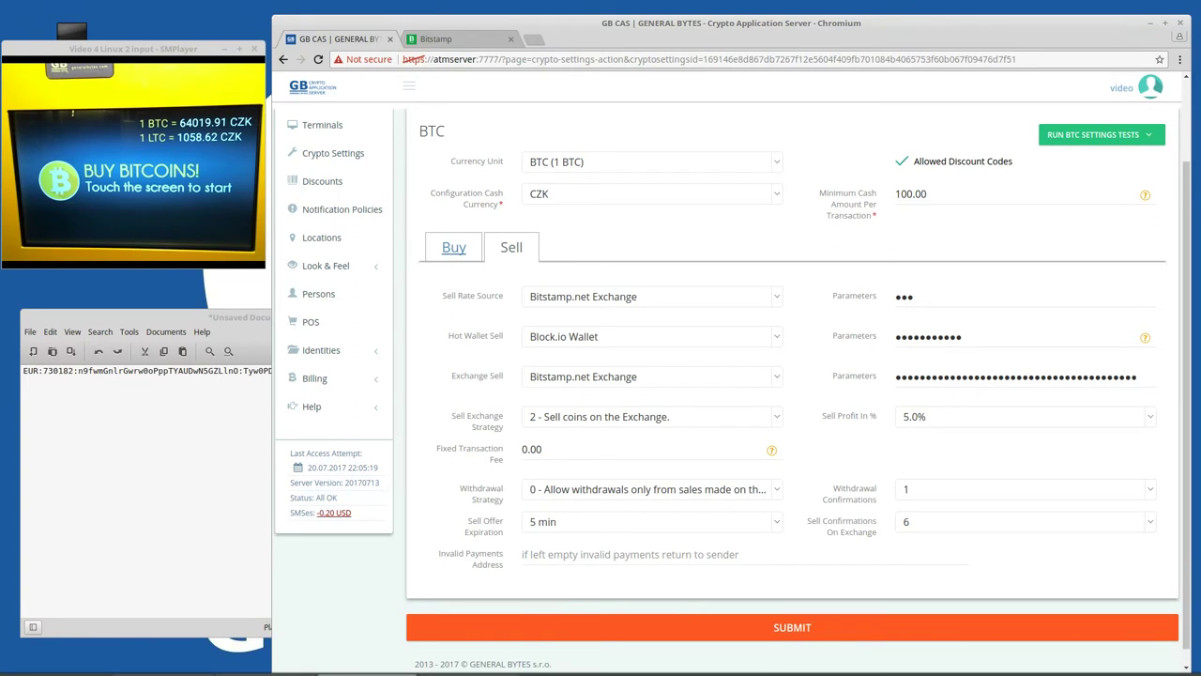
click(1023, 489)
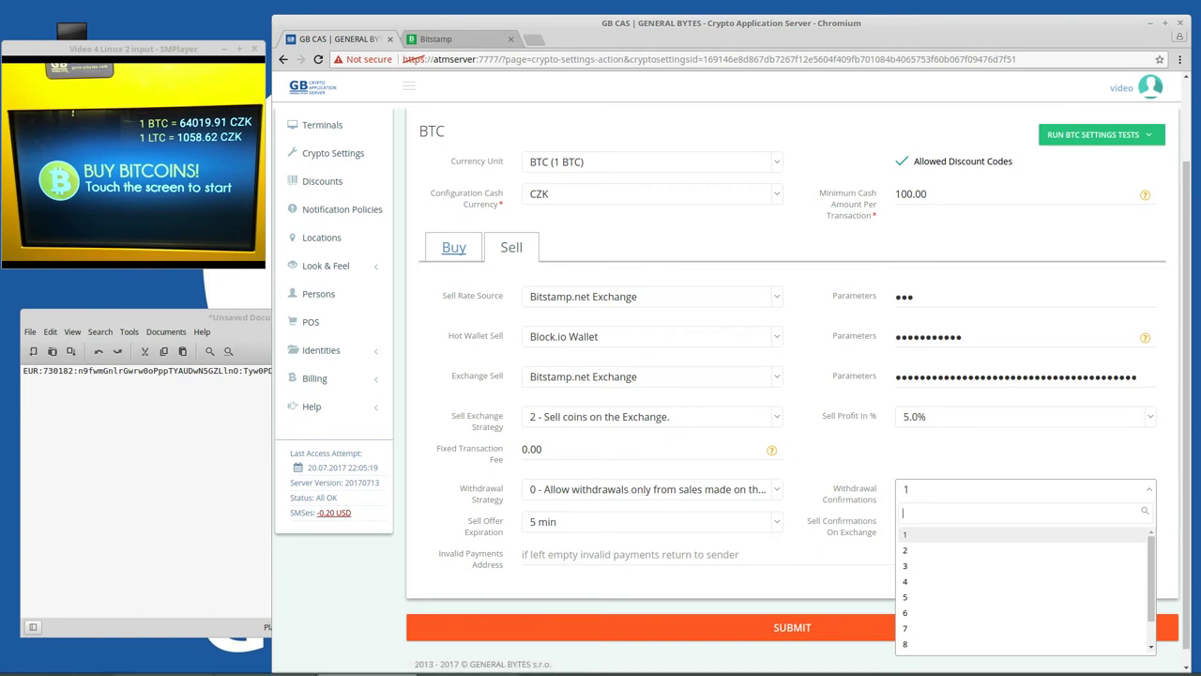
key(Escape)
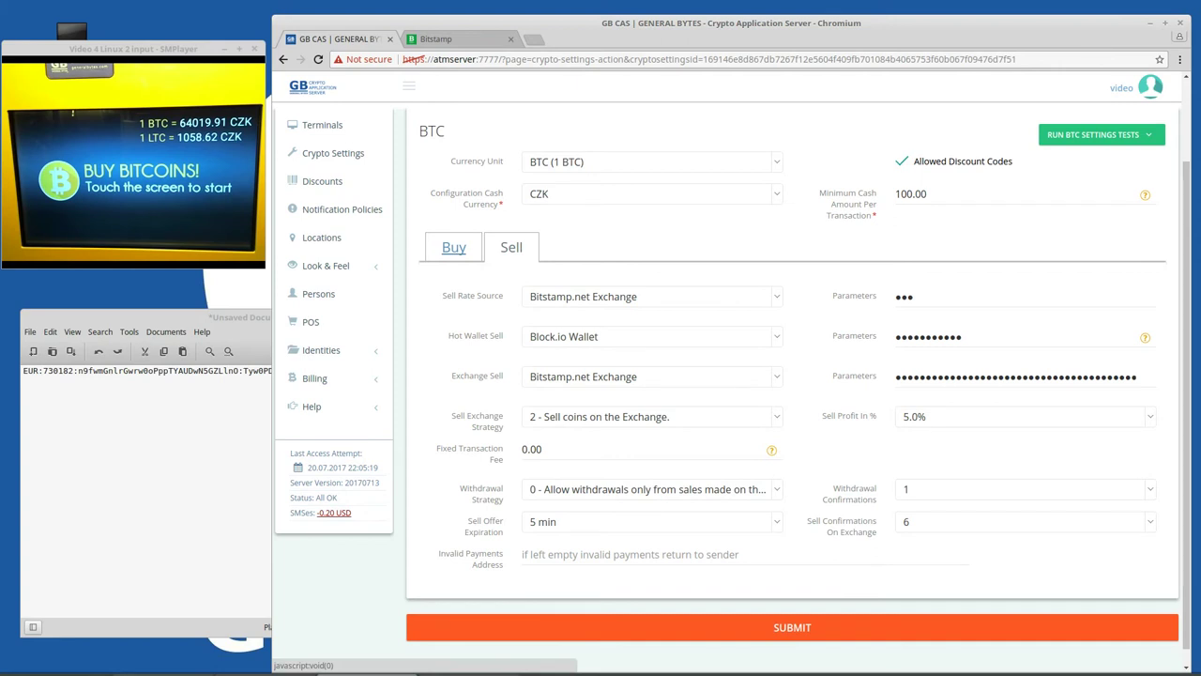
click(1023, 520)
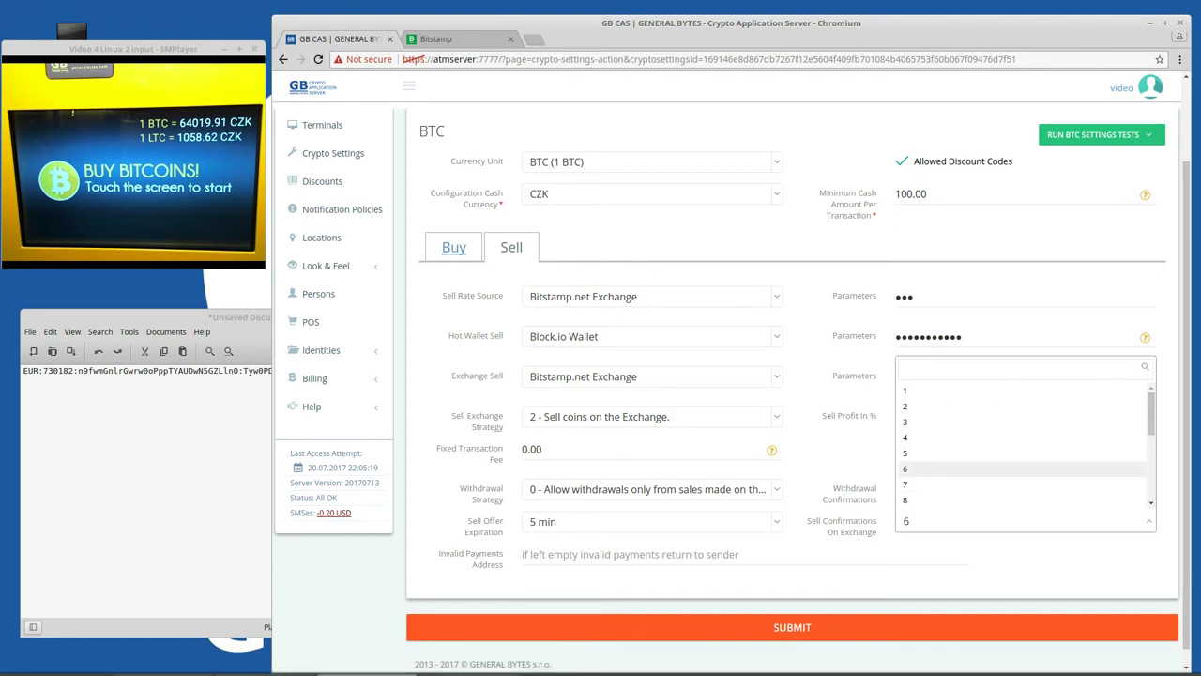
key(Return)
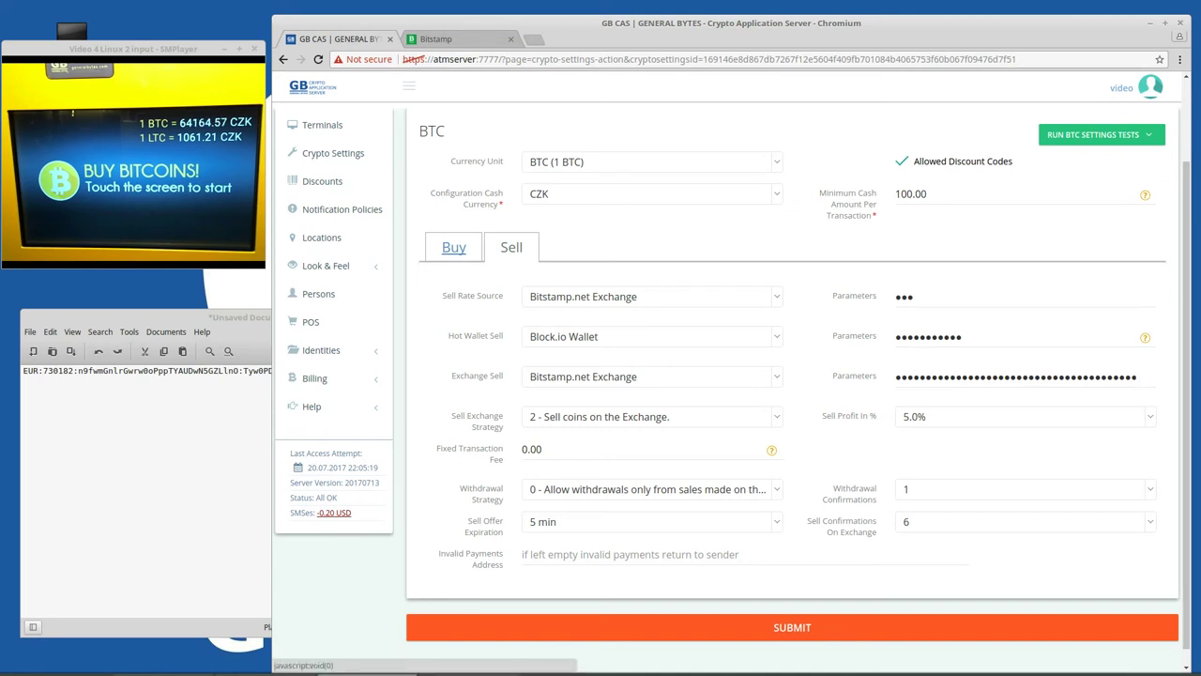
Step: Change Sell Offer Expiration from 5 min to 45 min
click(652, 521)
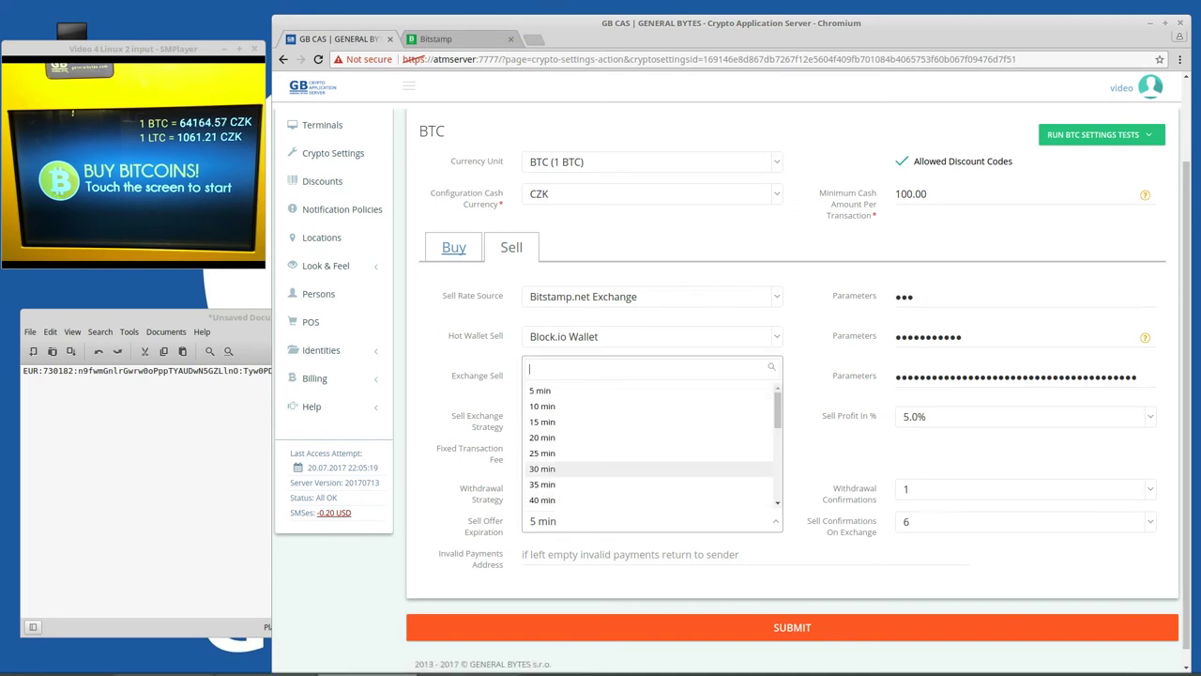
scroll(651, 442, down, 1)
scroll(652, 441, down, 1)
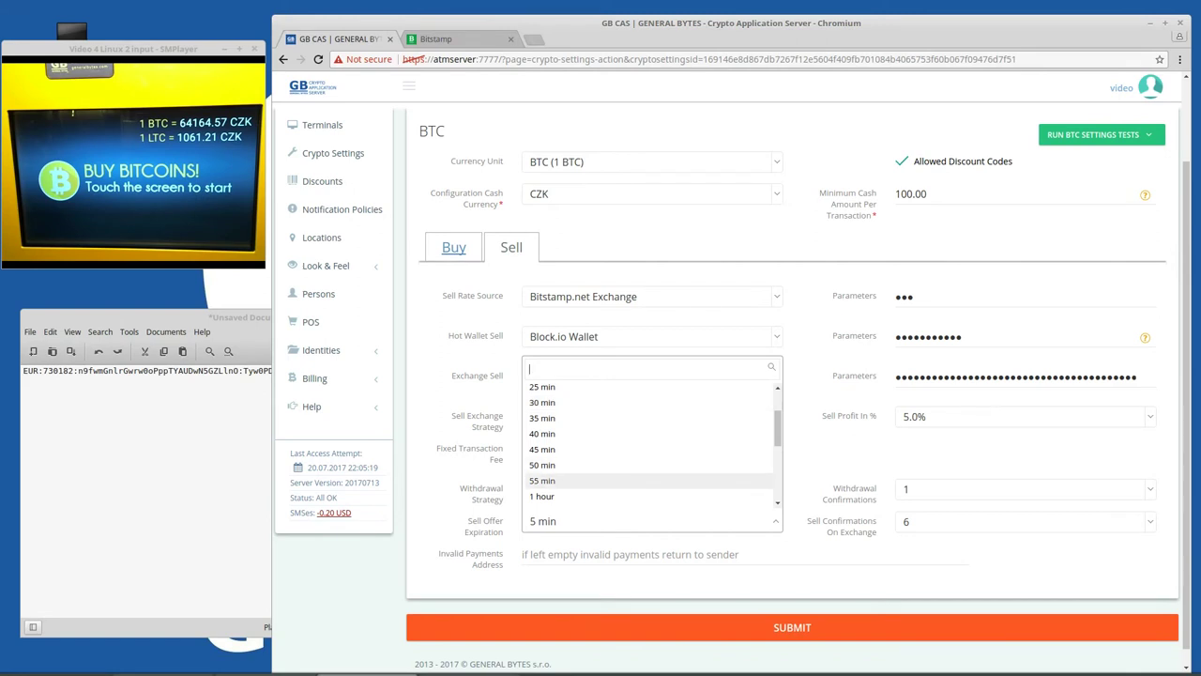
click(564, 449)
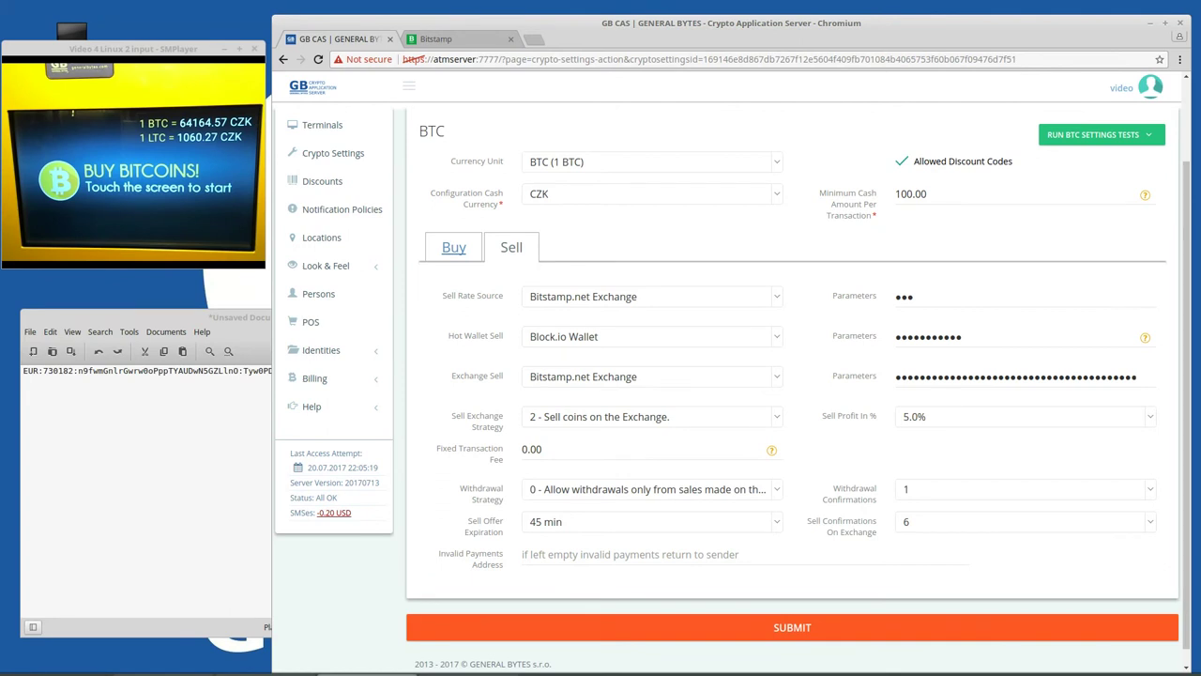
click(628, 554)
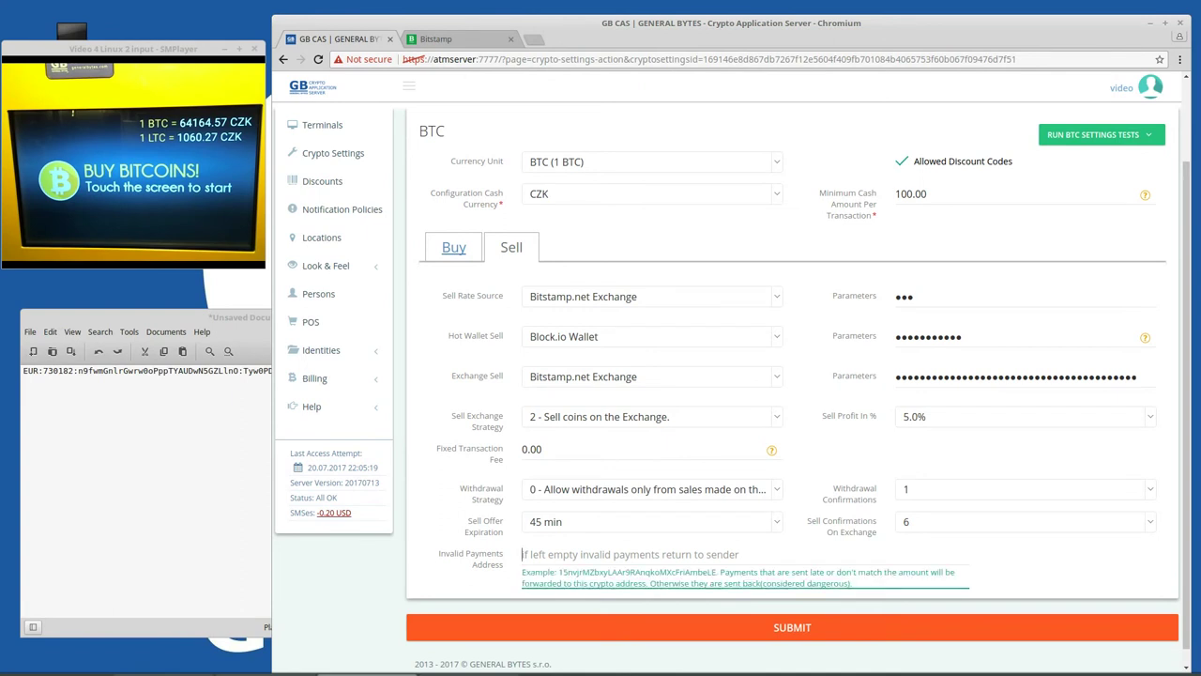
key(Tab)
click(629, 554)
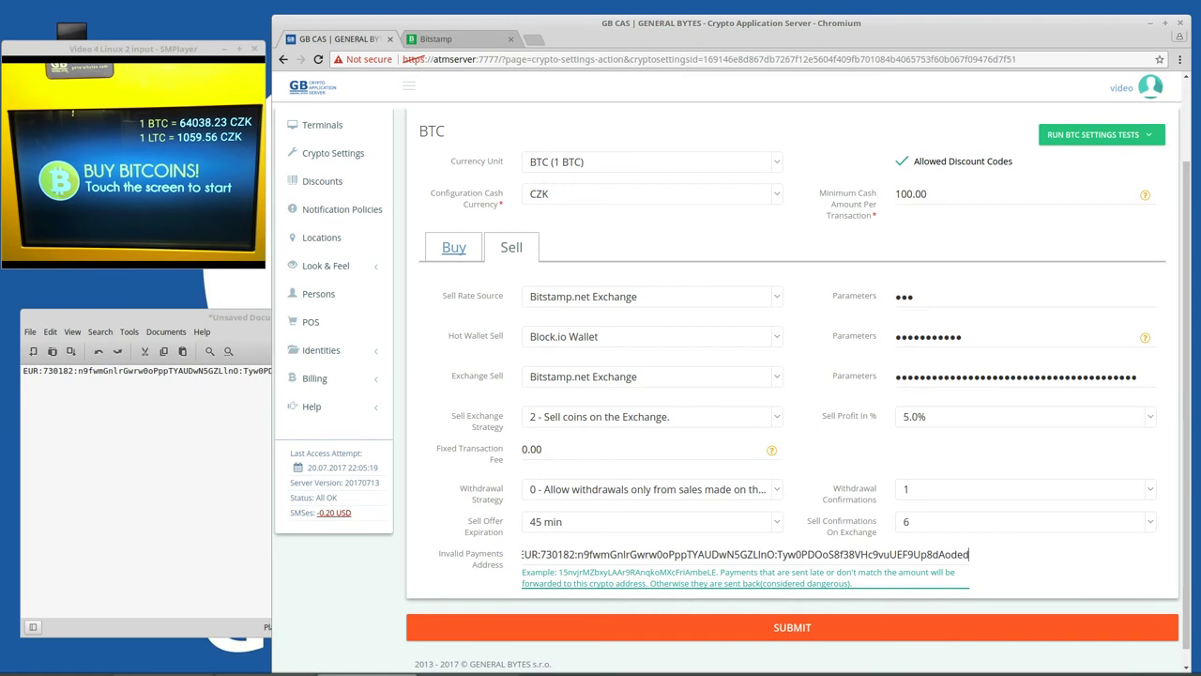
key(ctrl+a)
key(BackSpace)
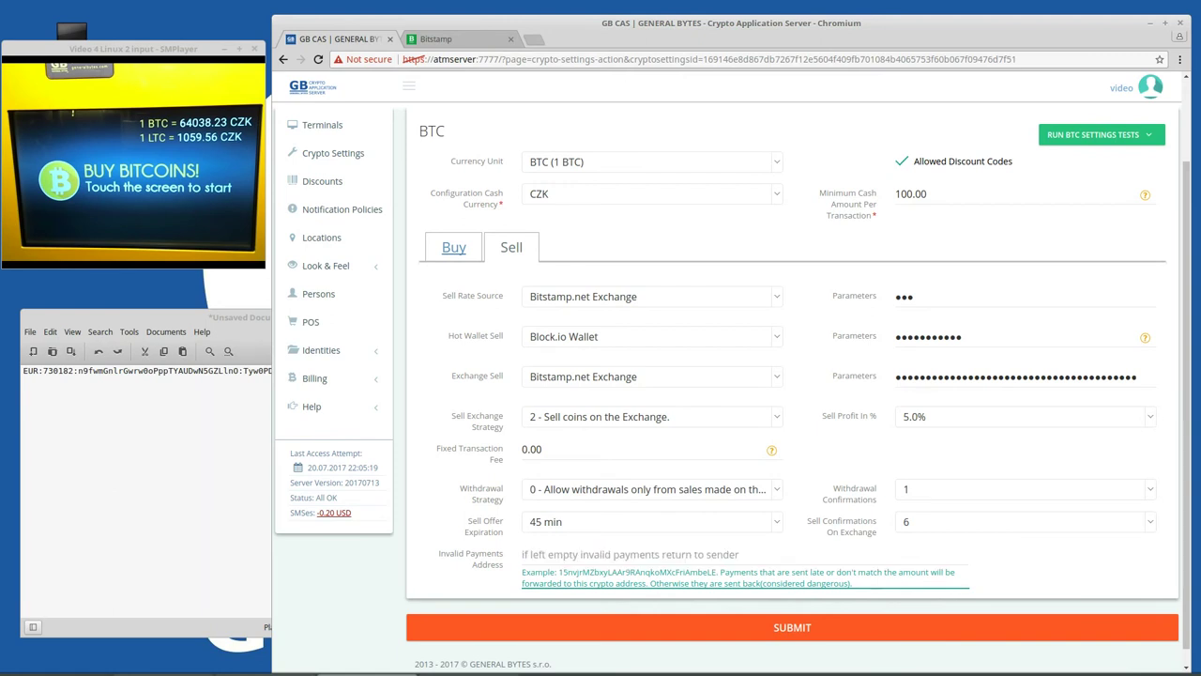
key(Tab)
click(563, 553)
text(1)
key(ctrl+a)
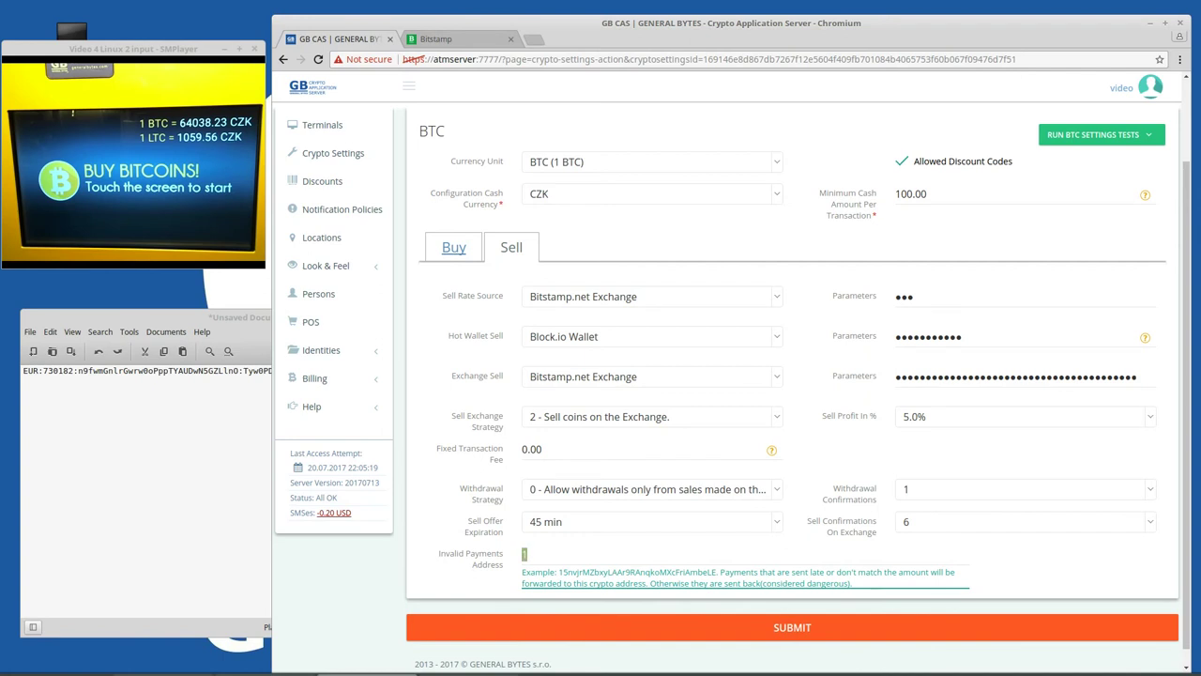
key(BackSpace)
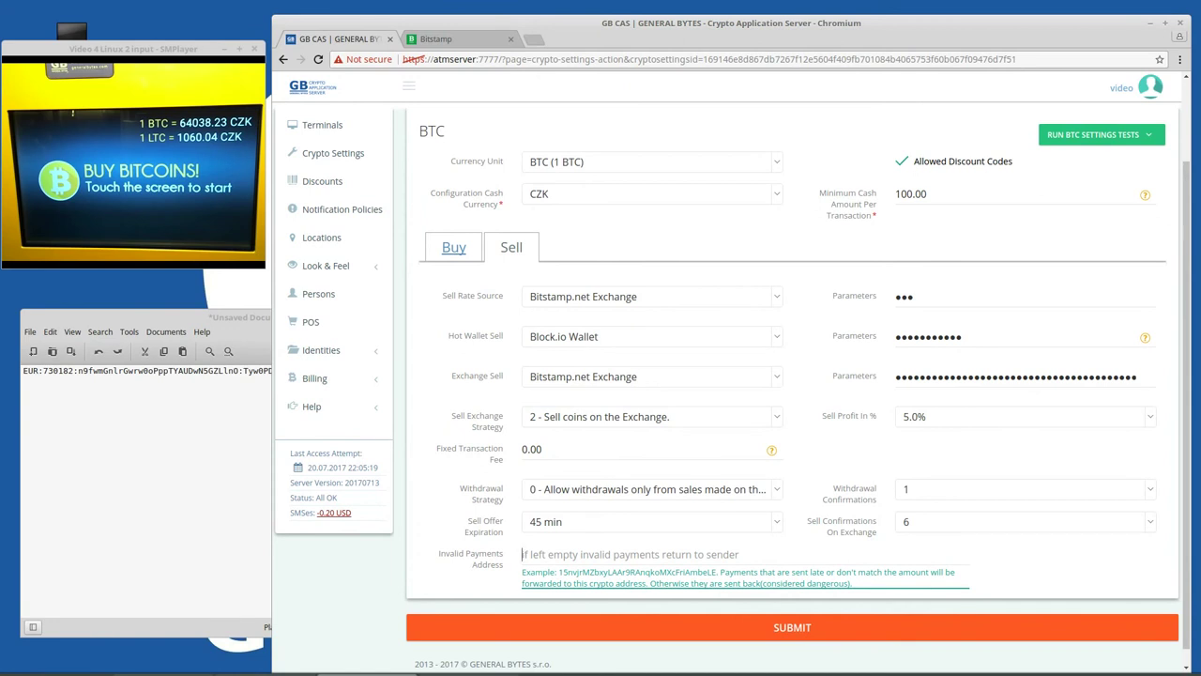
key(Tab)
Step: Submit the Video_BTC form with sell profit 5.00% + 0.00 CZK and strategy 2
click(525, 555)
key(Tab)
key(Return)
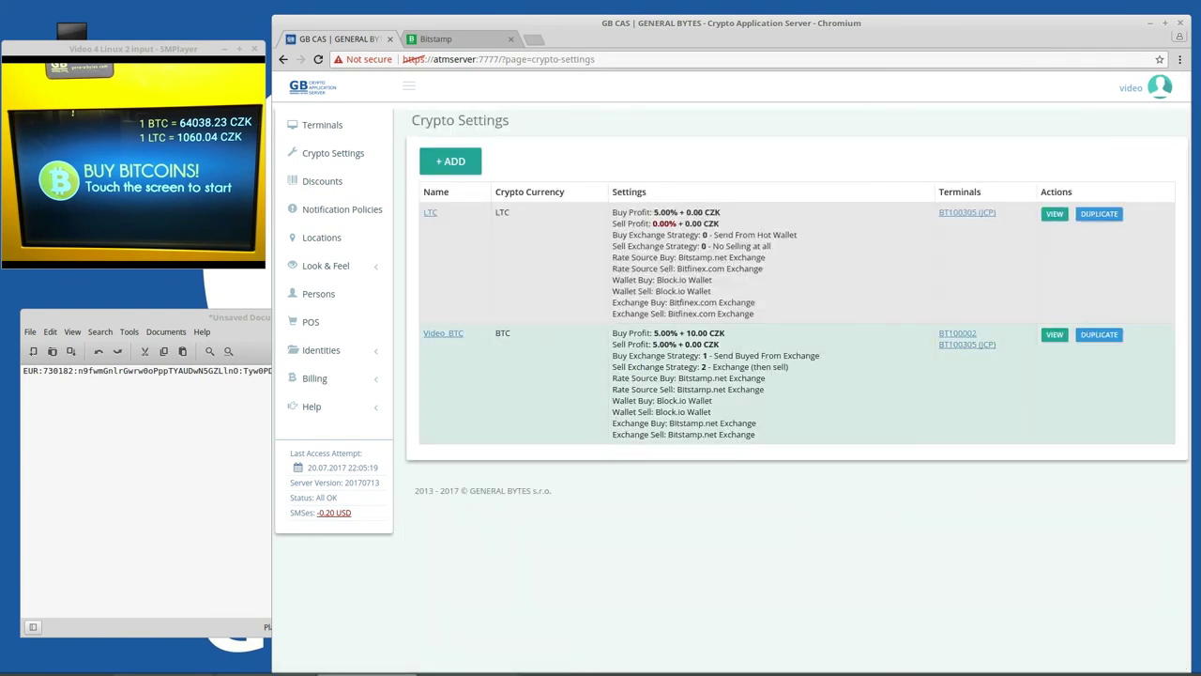
Step: Set LTC's buy exchange to Bitstamp.net Exchange and paste its API credentials from the text editor
click(430, 212)
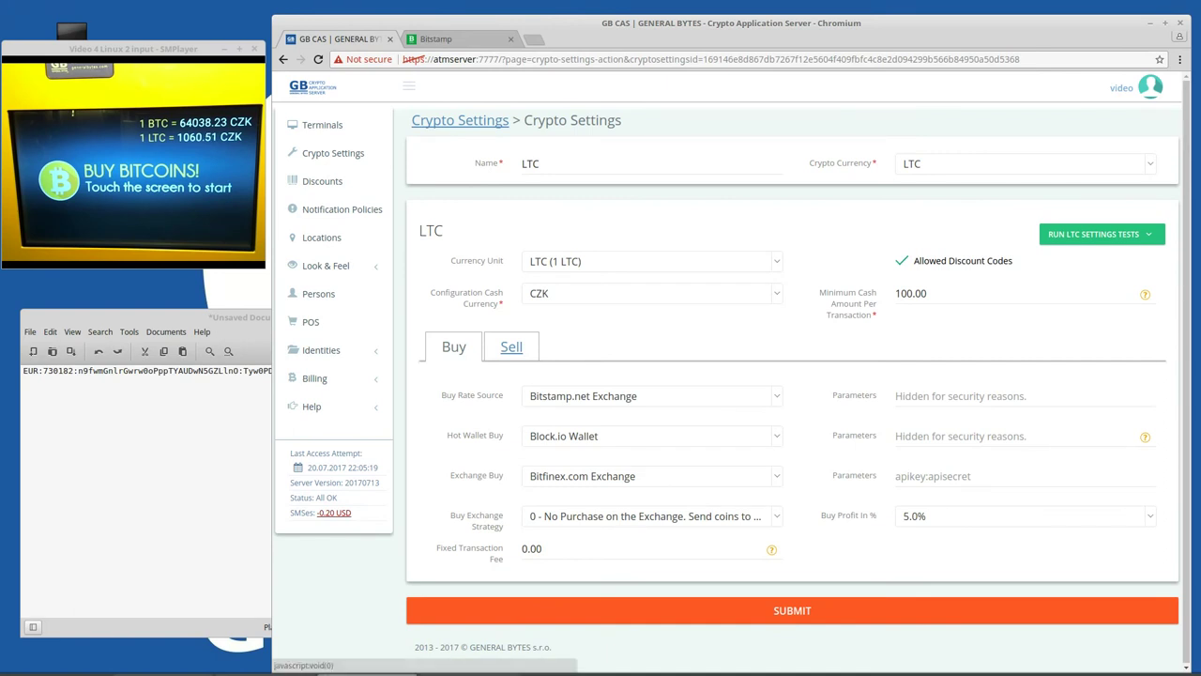
click(648, 476)
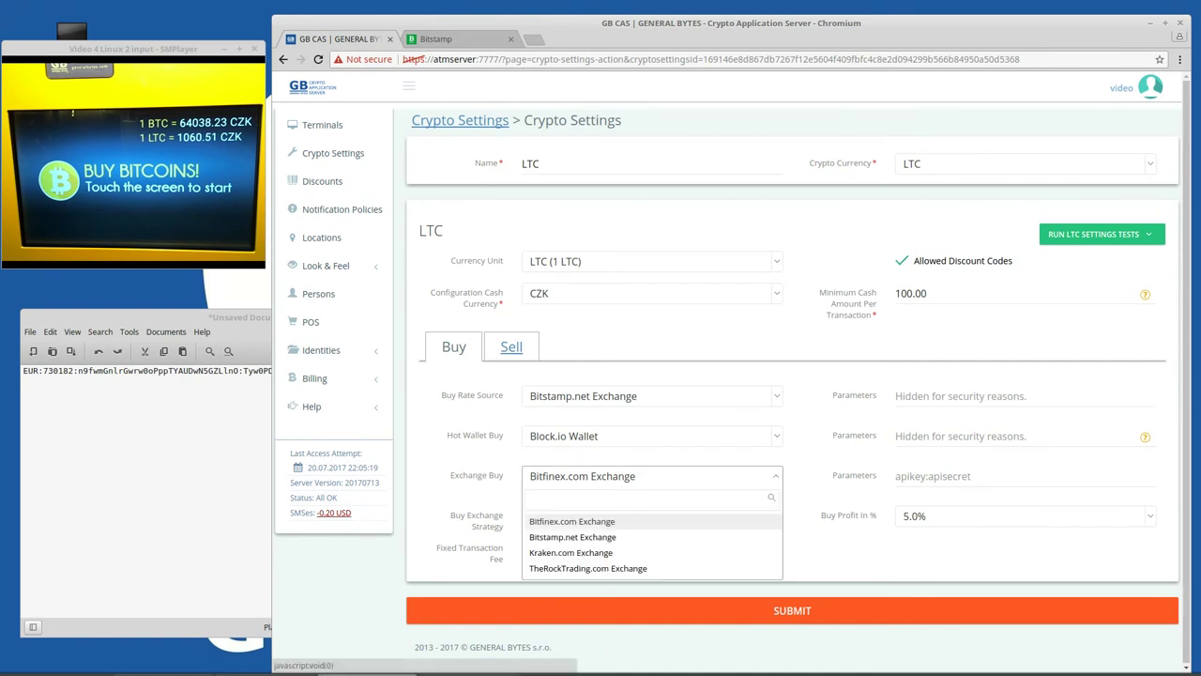
text(bit)
key(Down)
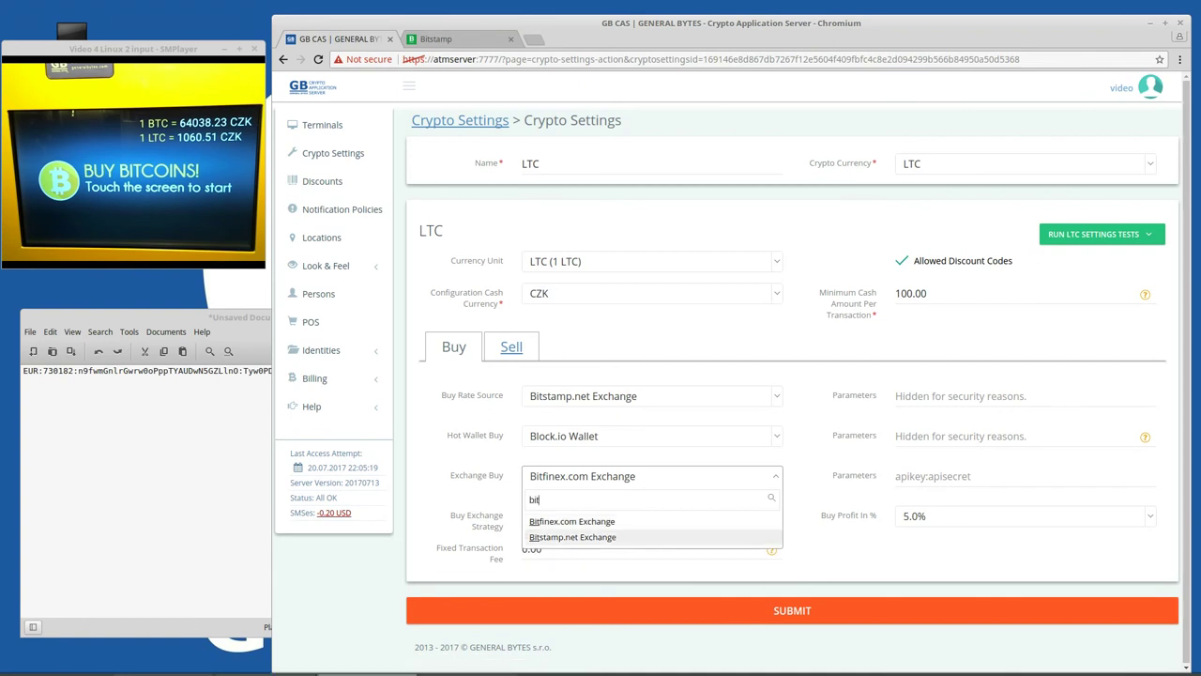
key(Return)
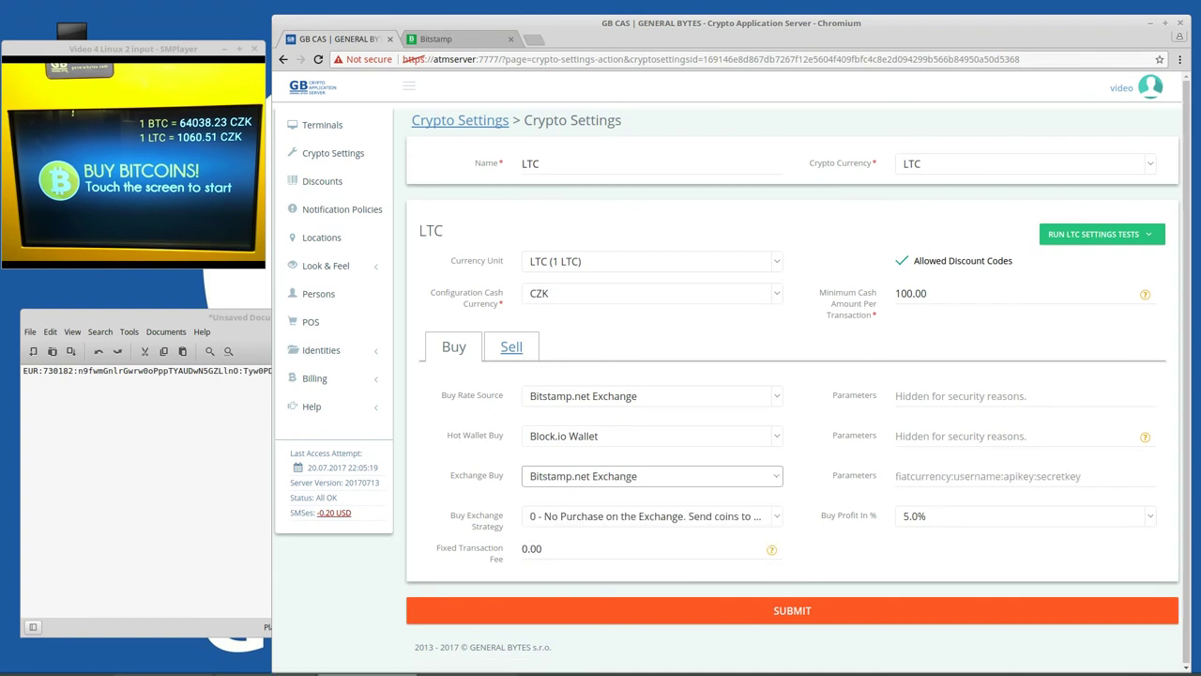
key(alt+Tab)
key(ctrl+a)
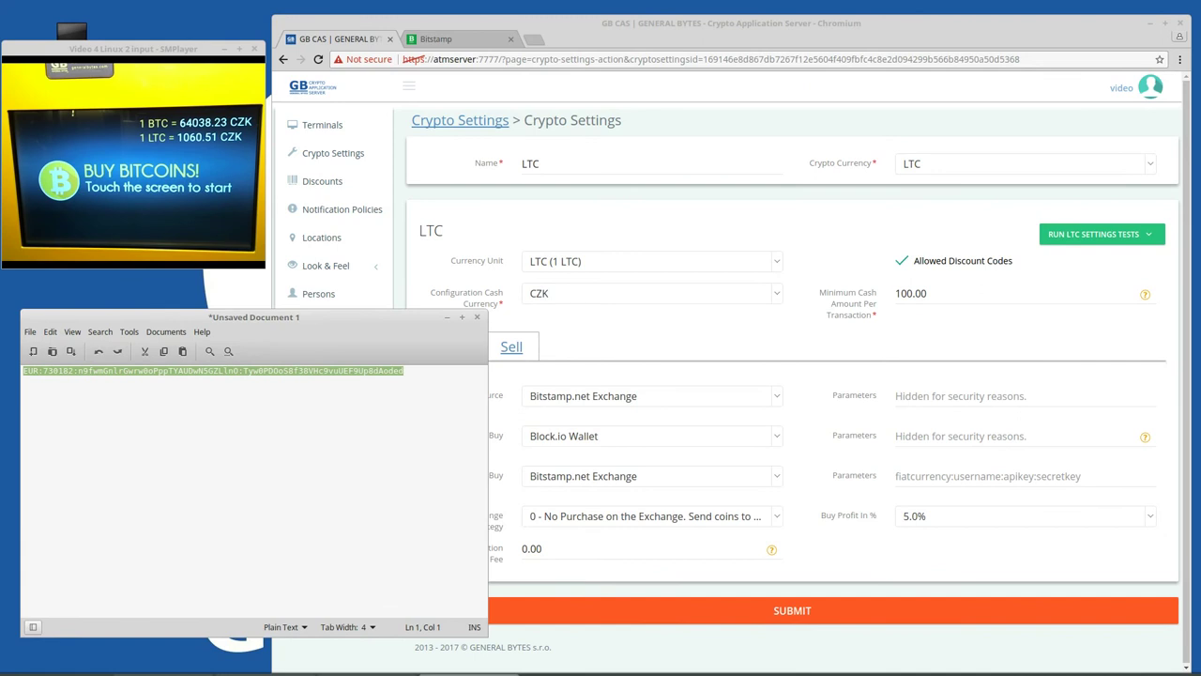
key(alt+Tab)
key(ctrl+v)
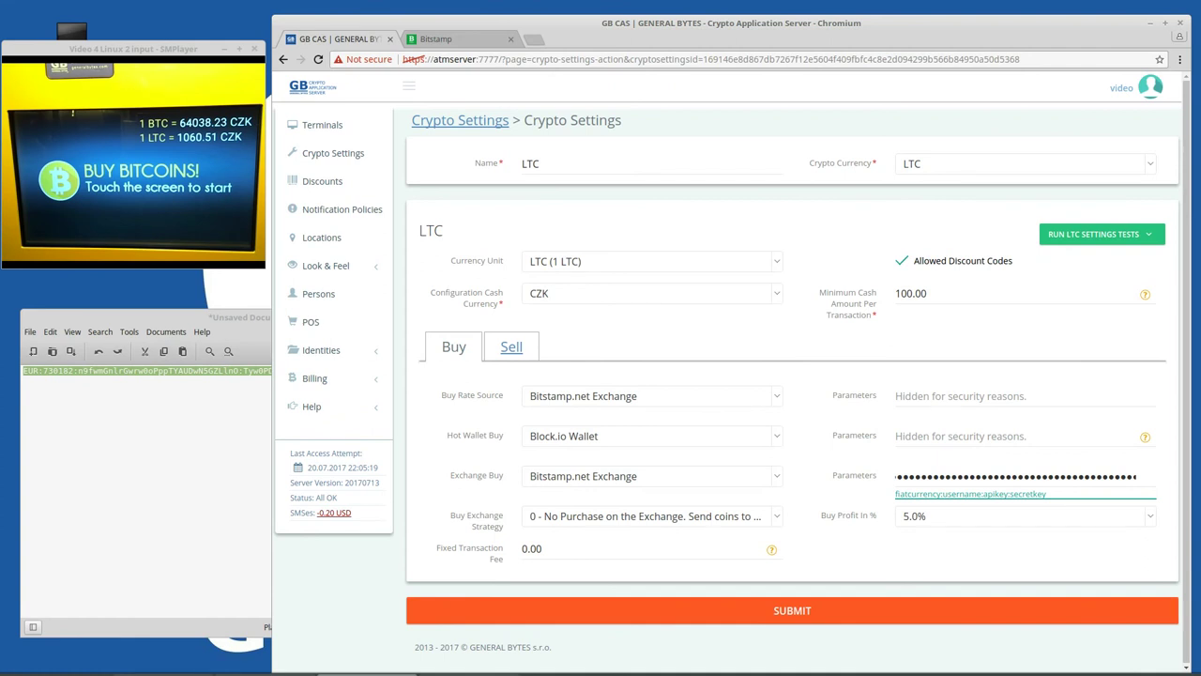
Step: Keep Bitstamp.net Exchange as the buy rate source with EUR as its parameter
click(653, 395)
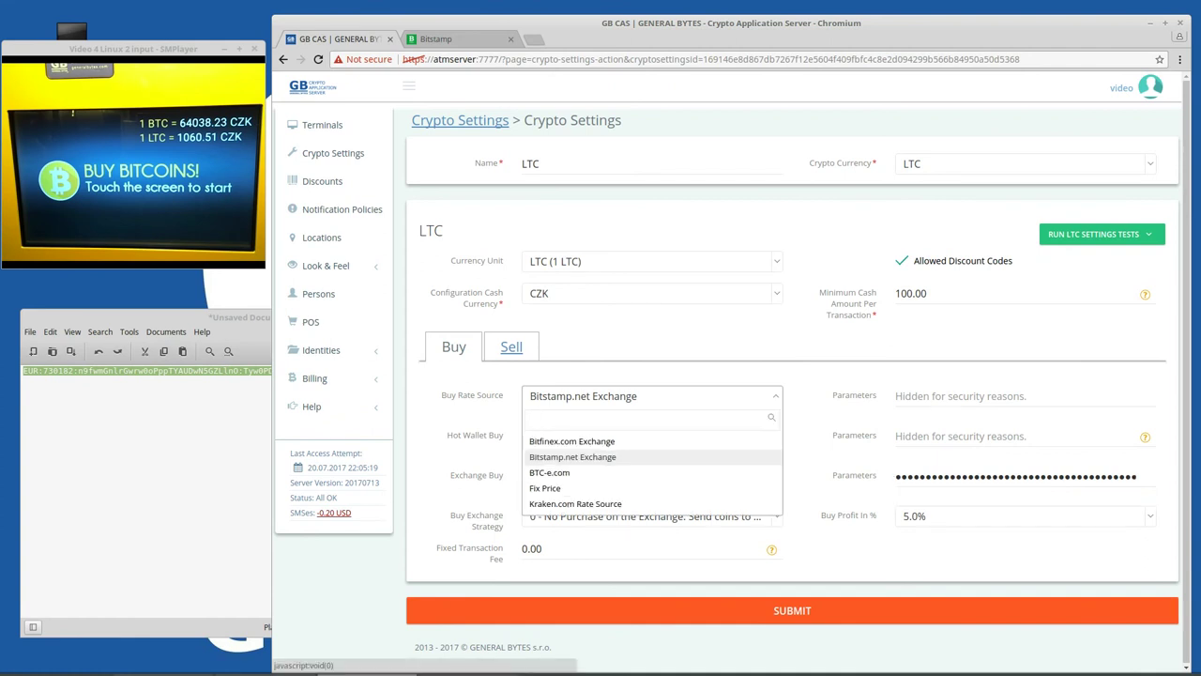
key(Return)
key(Tab)
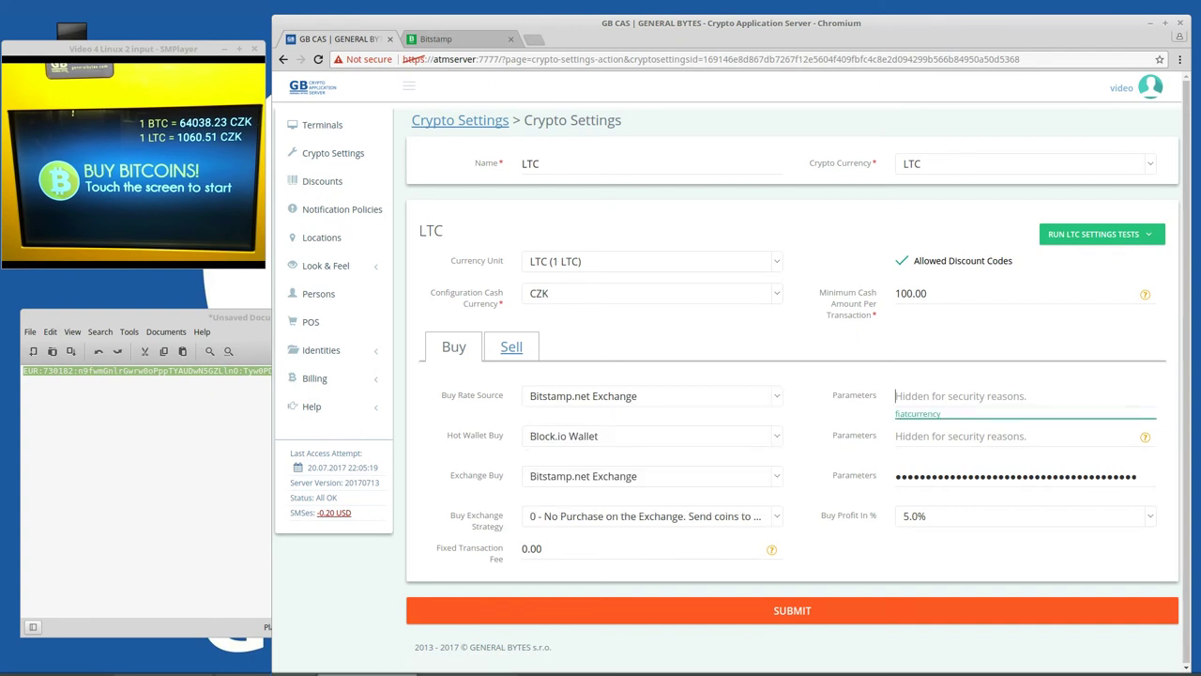
text(EUR)
click(512, 348)
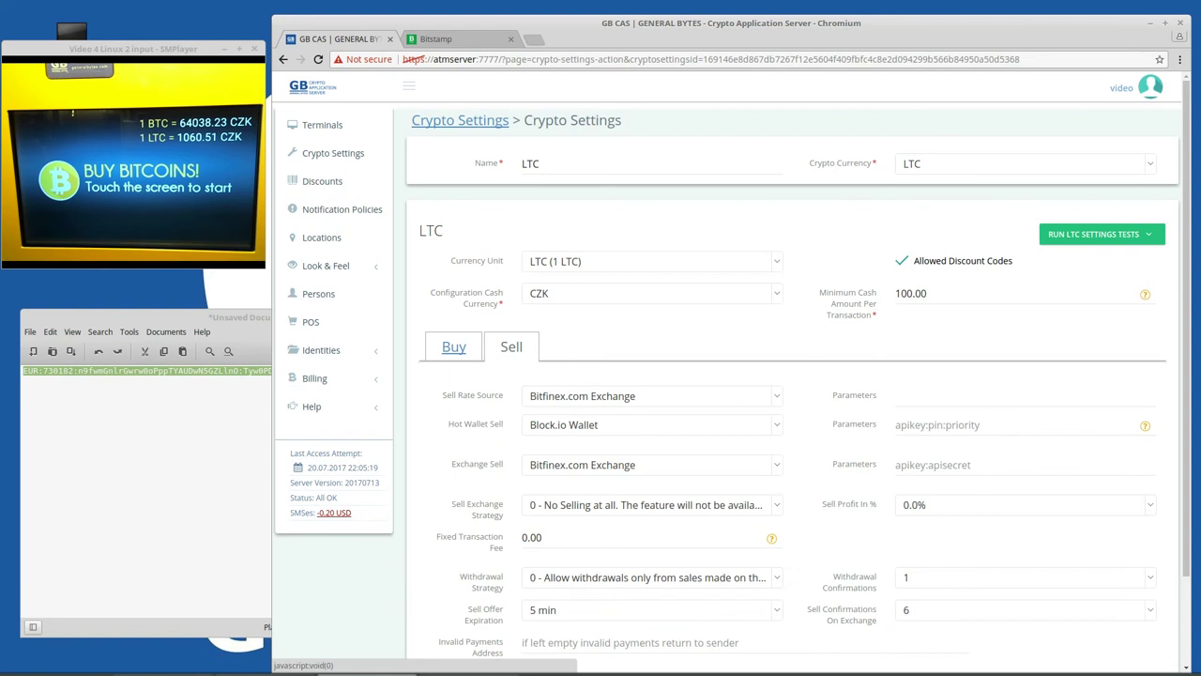
Step: Make Bitstamp.net Exchange the LTC sell rate source with EUR as its parameter
click(652, 395)
text(bits)
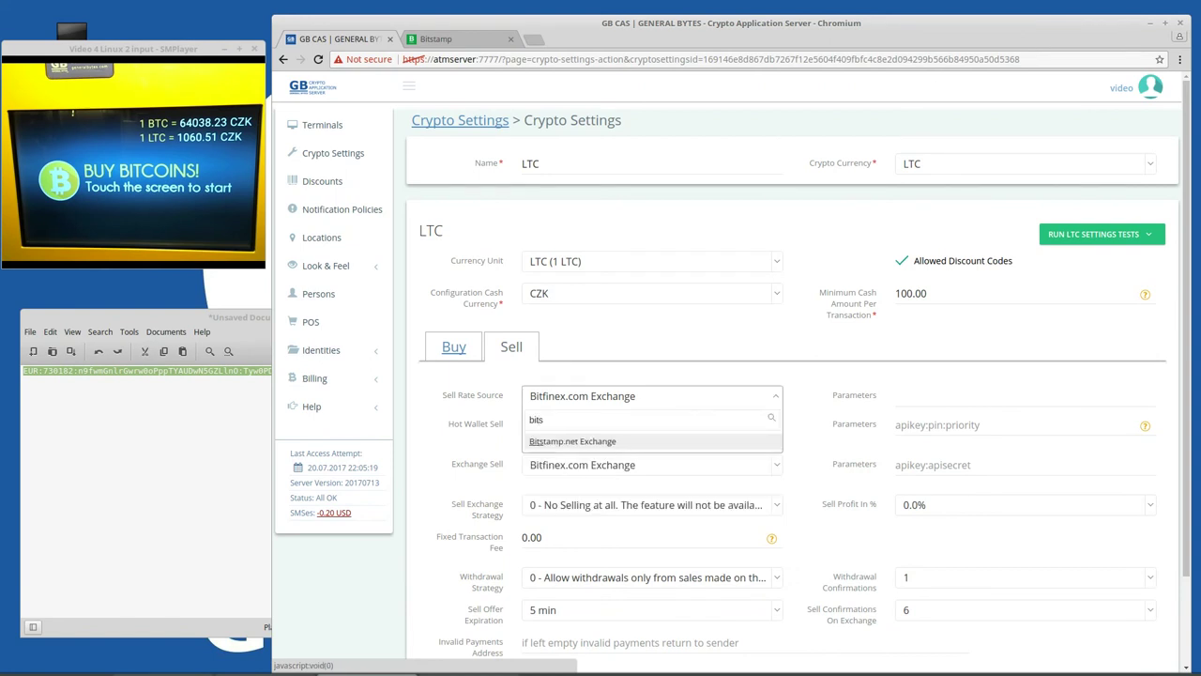
key(Return)
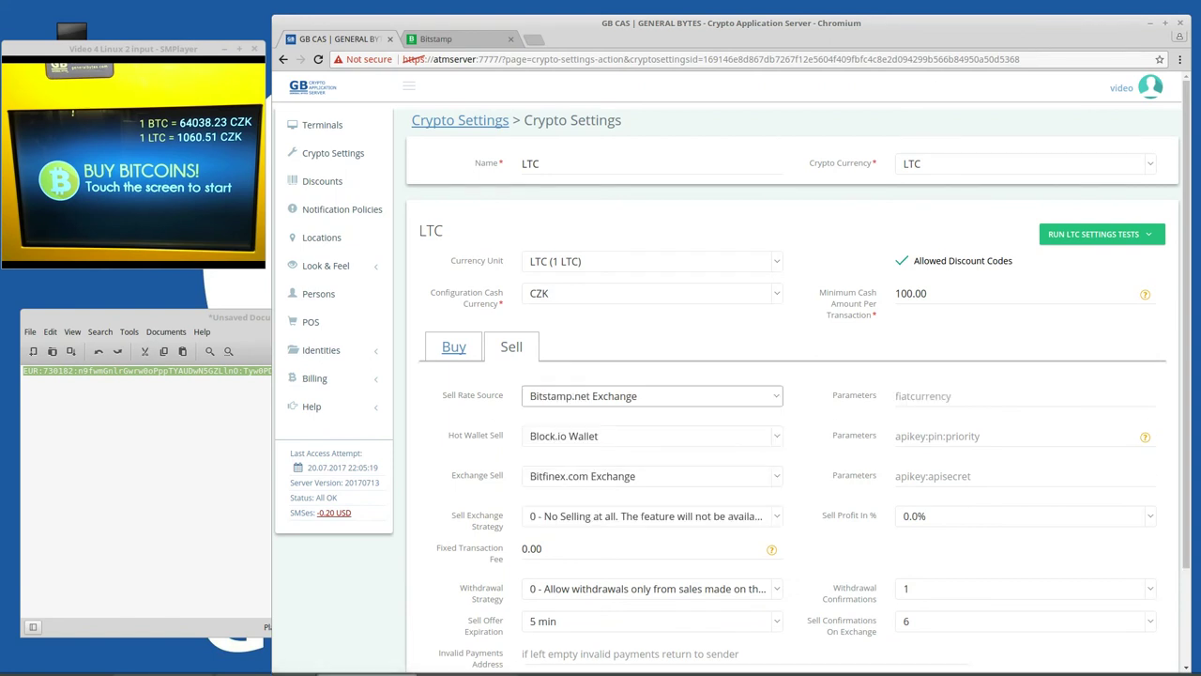
click(1023, 395)
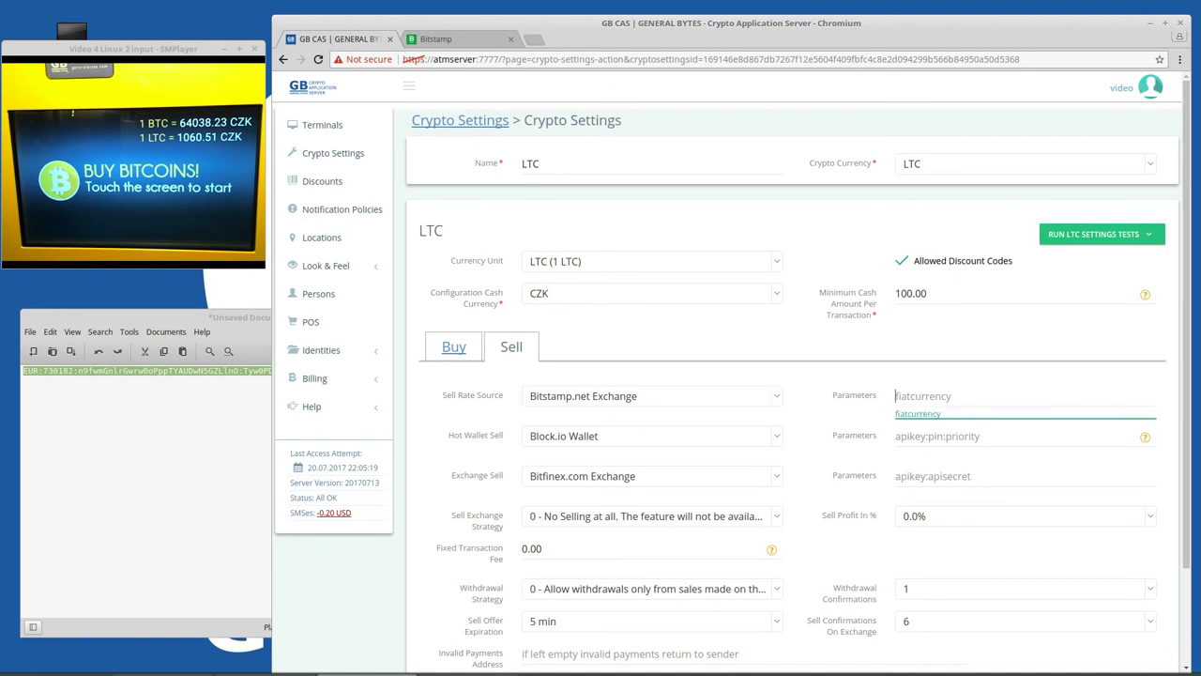
text(EUR)
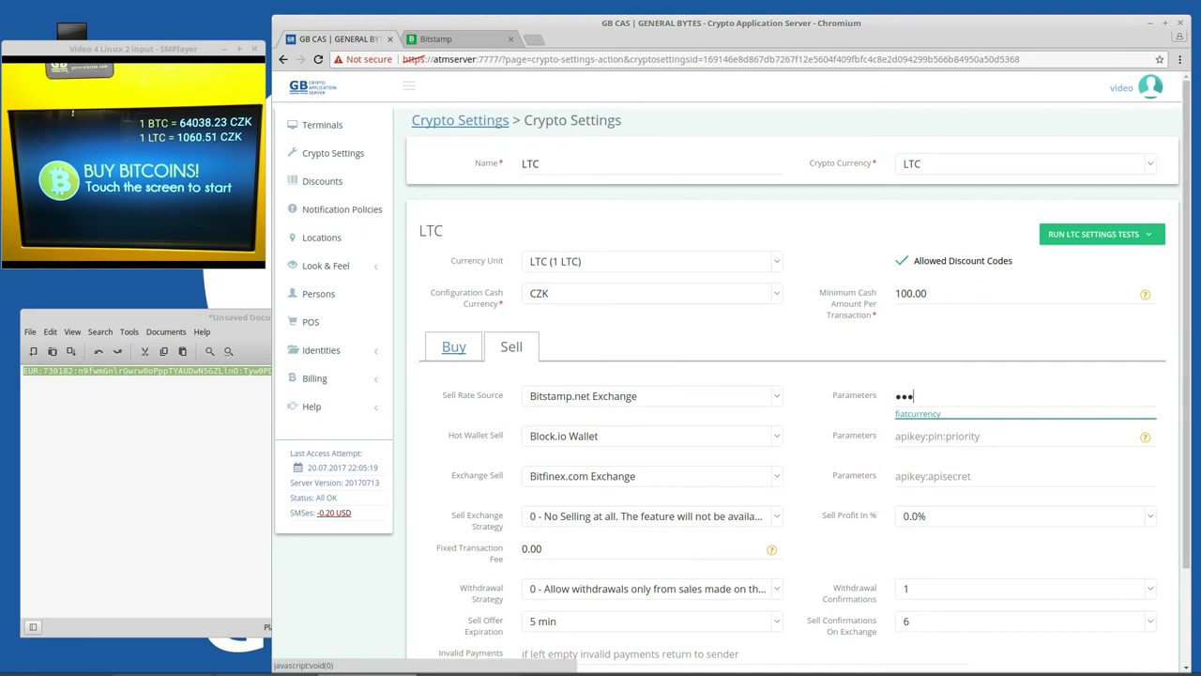
Step: Fill in the hot wallet sell parameters value, replacing what was there
click(1023, 436)
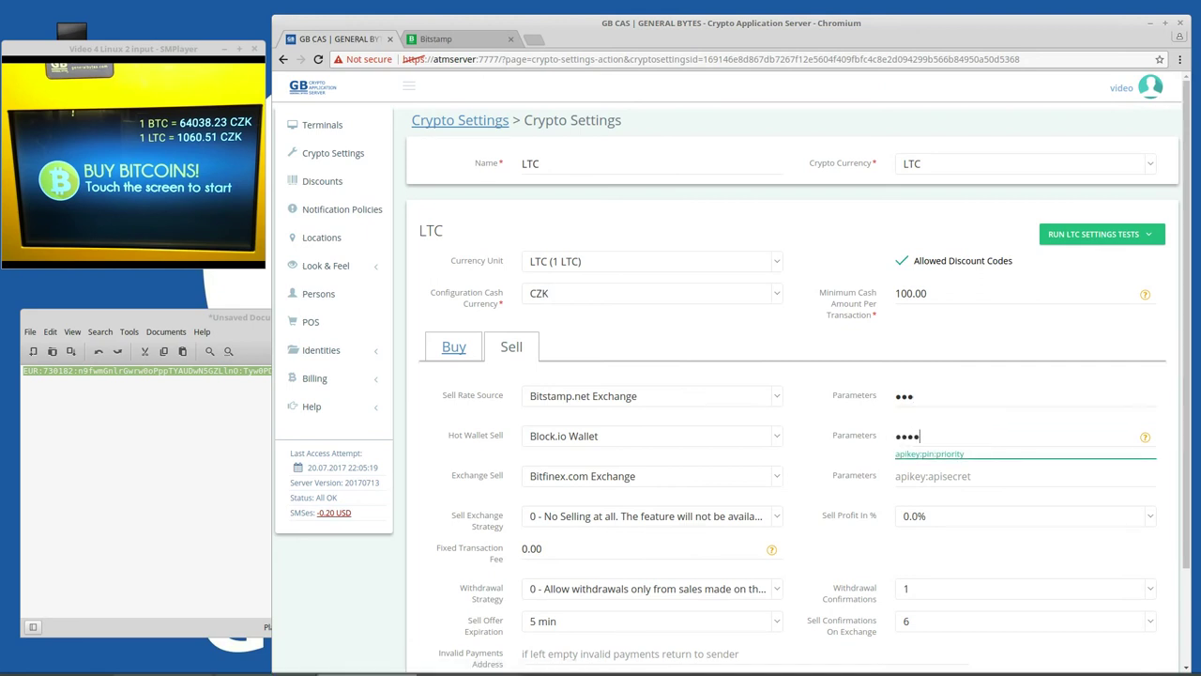
key(ctrl+a)
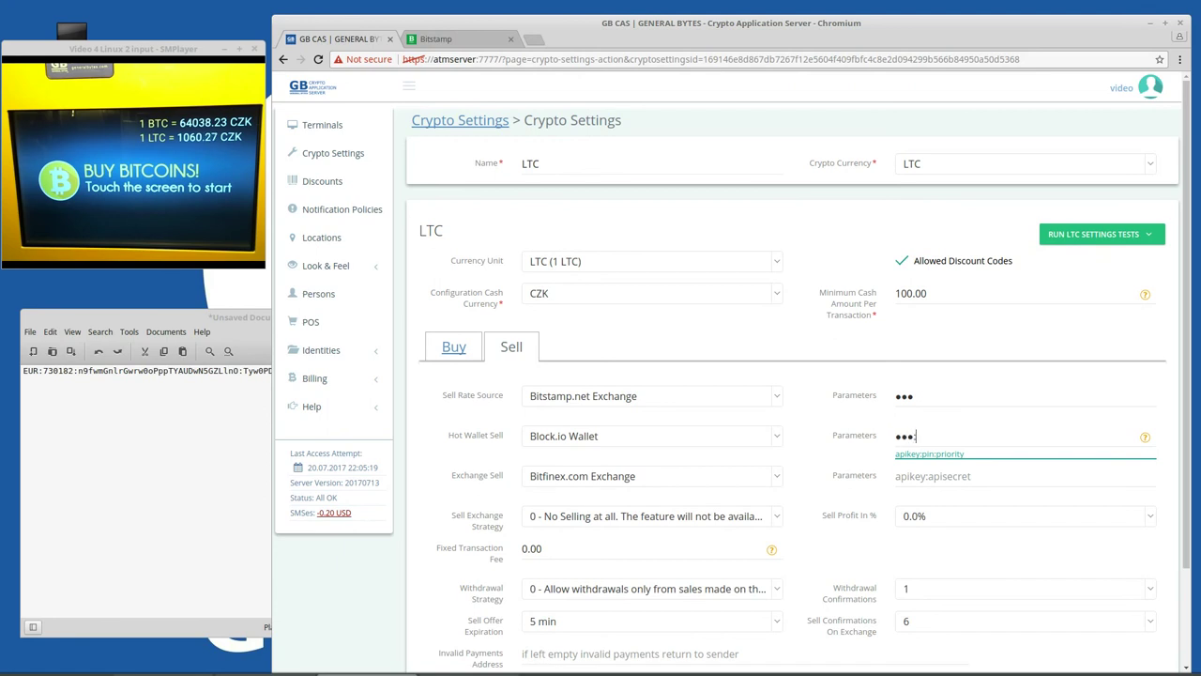
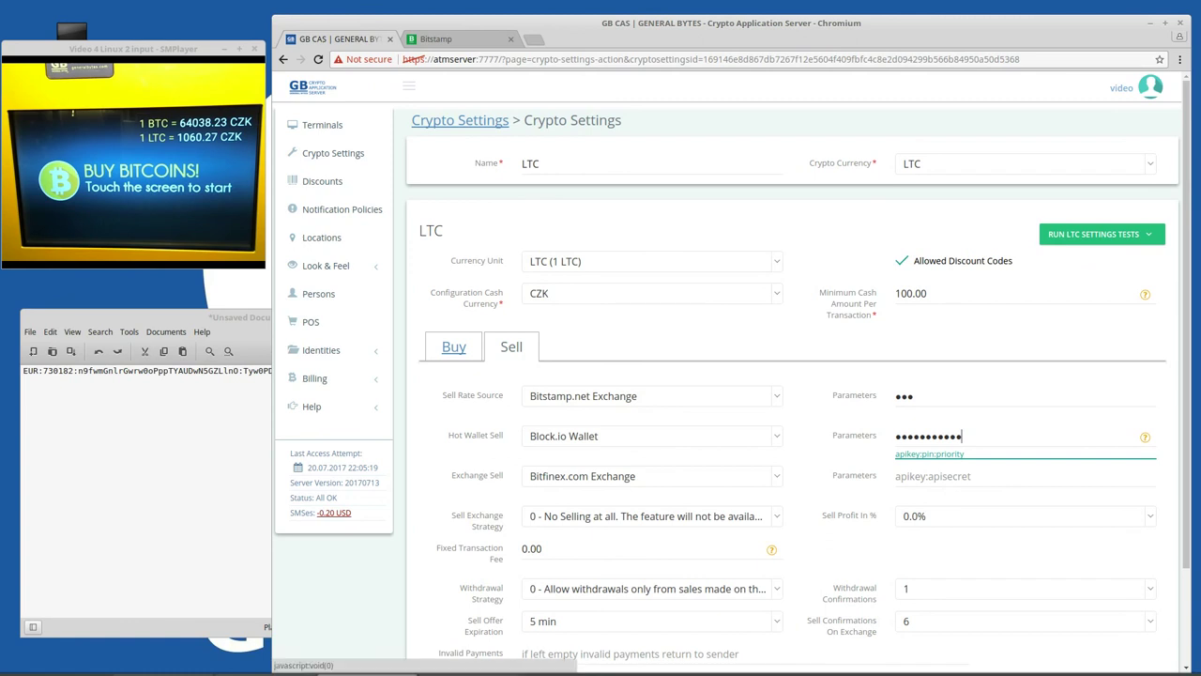
Step: Switch the sell exchange from Bitfinex to Bitstamp.net Exchange and paste its API credentials
click(647, 476)
text(bit)
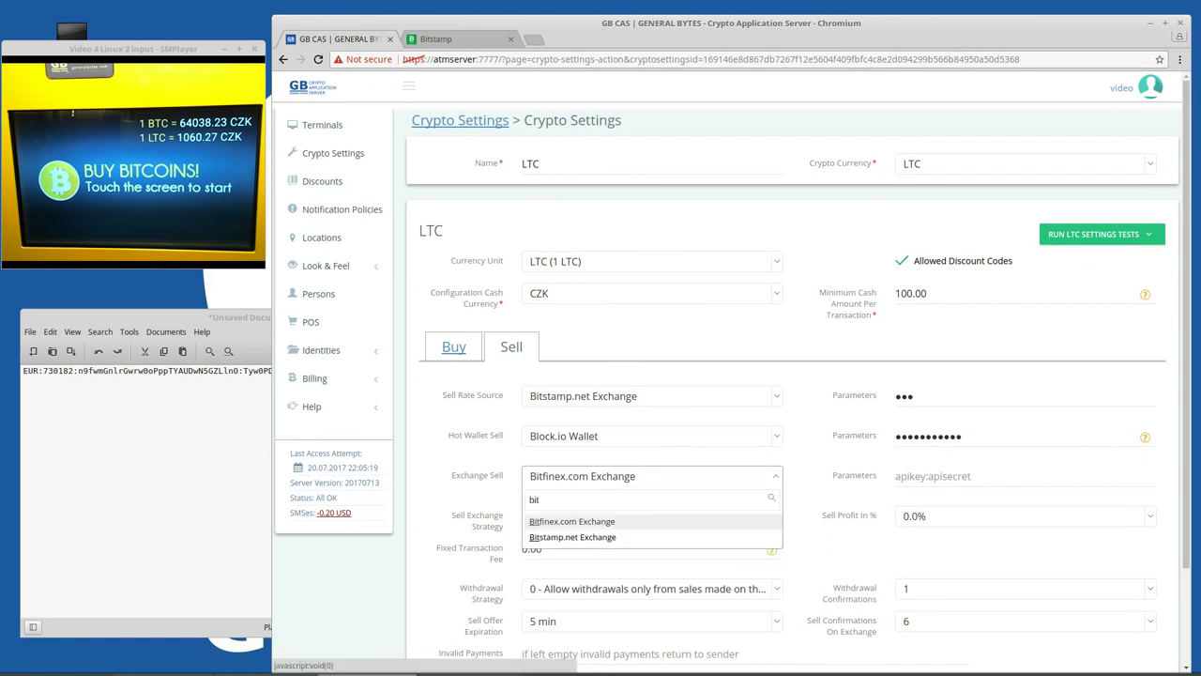
key(Down)
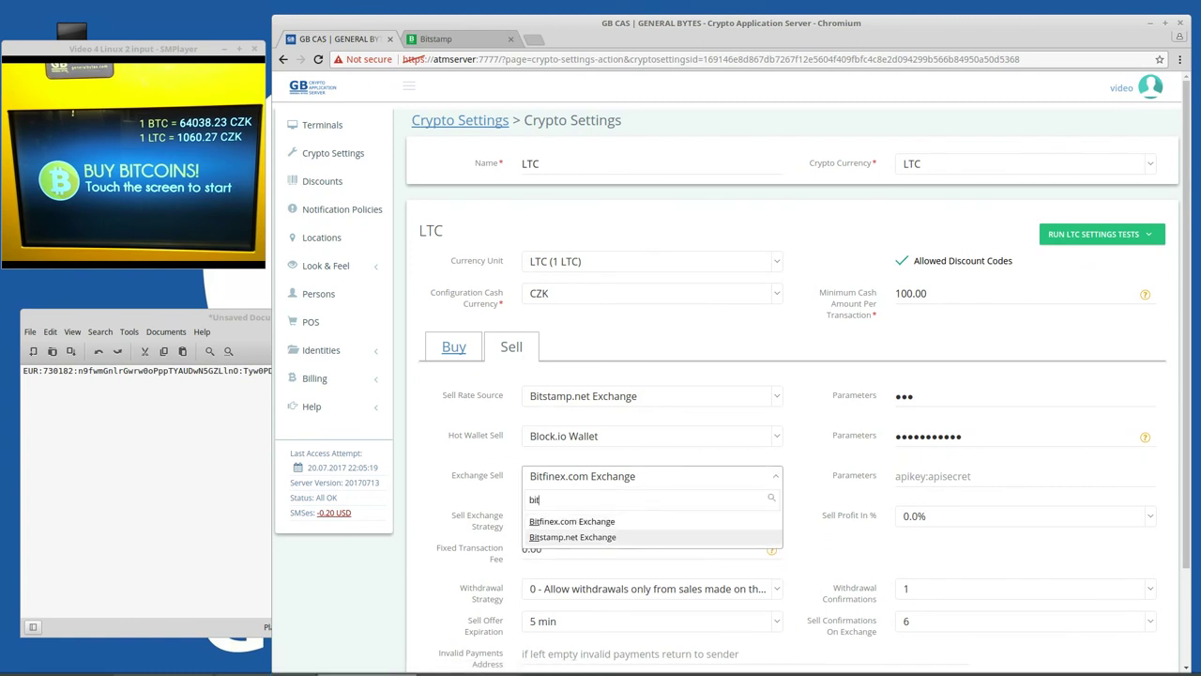
key(Return)
key(Tab)
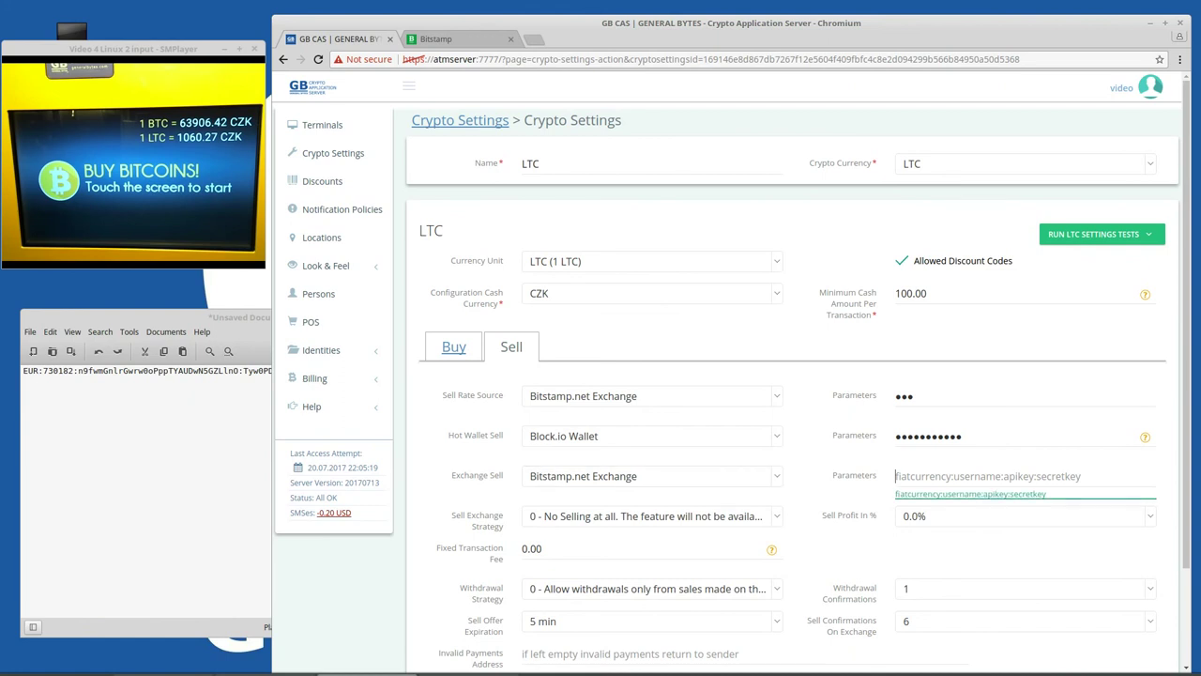
key(ctrl+v)
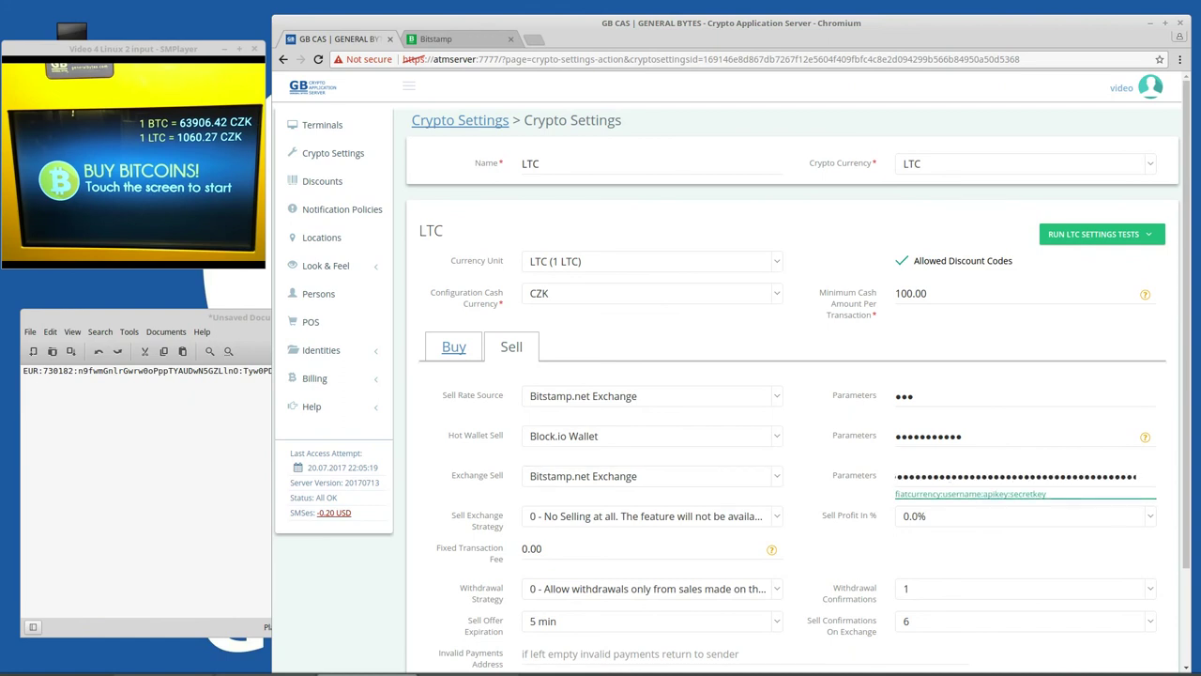
key(Home)
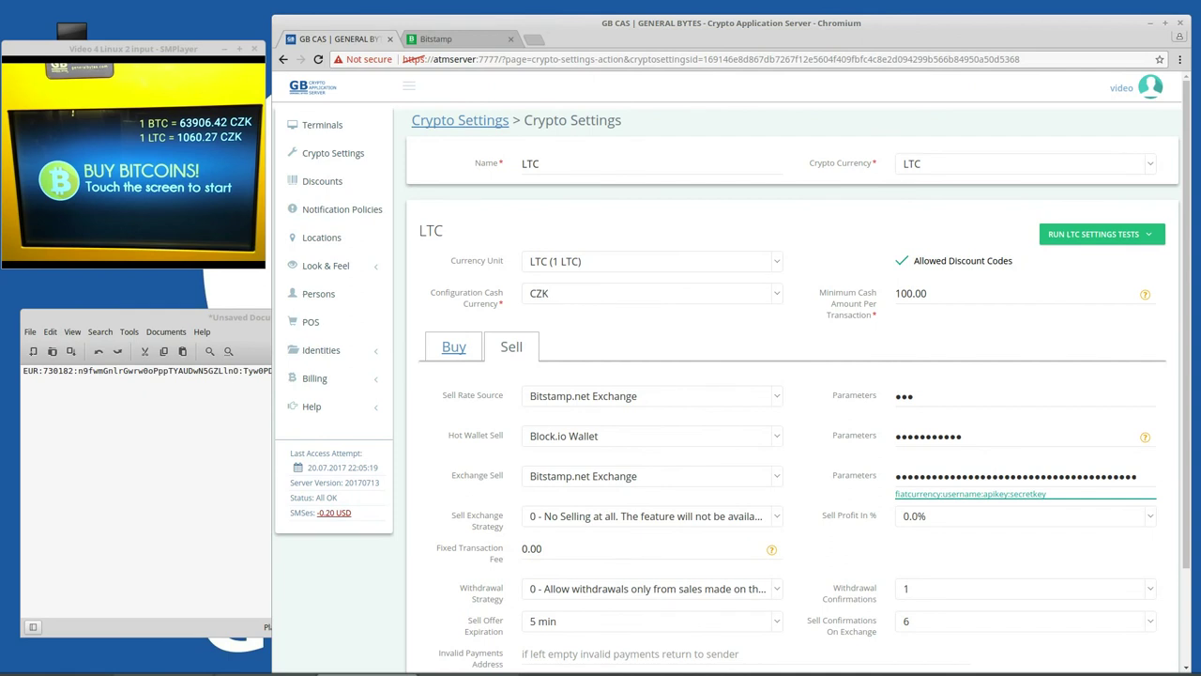
Step: Set sell strategy 3 (coins to exchange), 5 withdrawal confirmations and 45 min sell offer expiration
scroll(792, 375, down, 1)
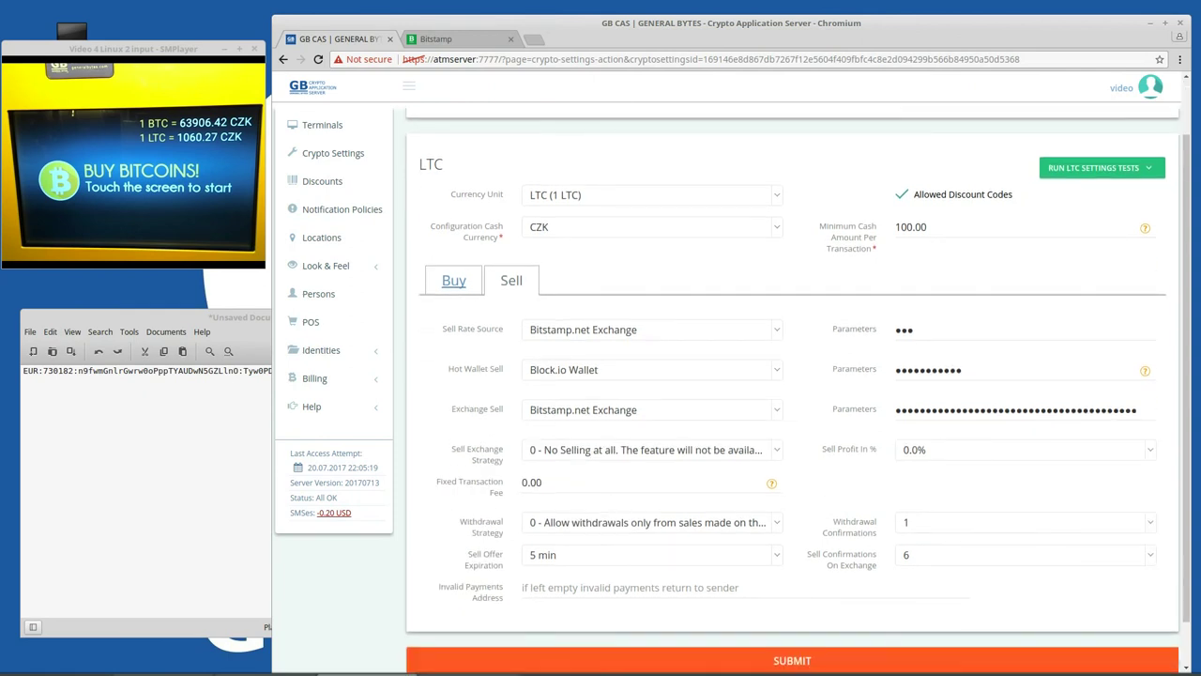
click(648, 449)
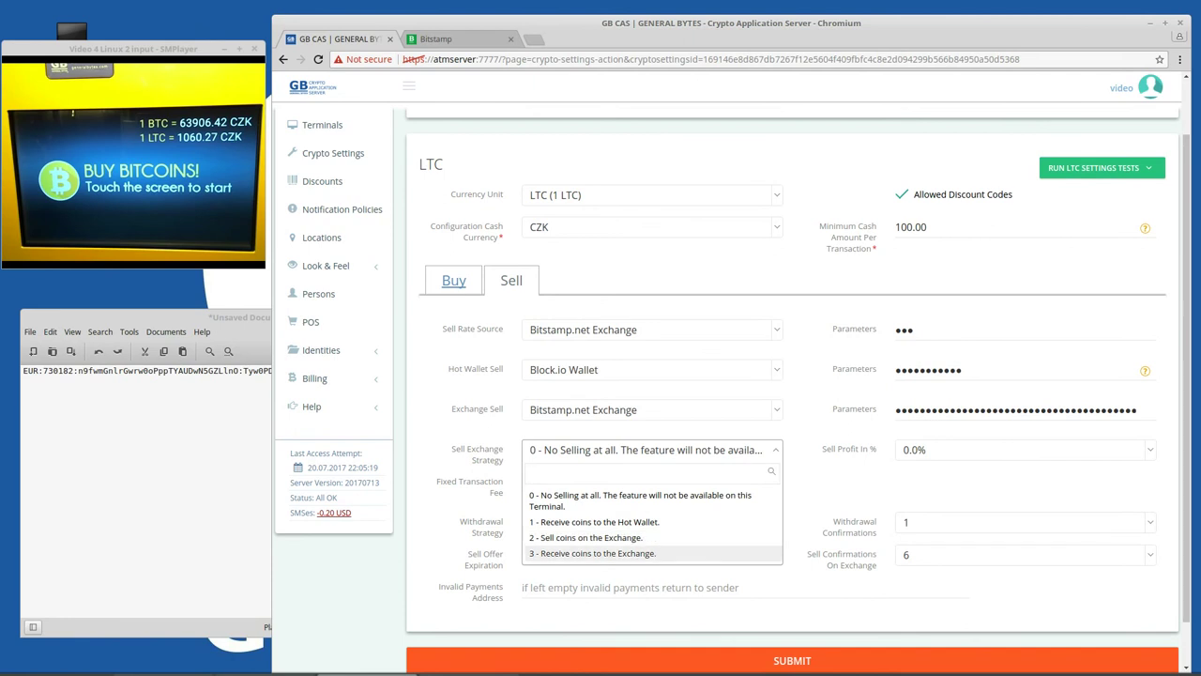
key(Return)
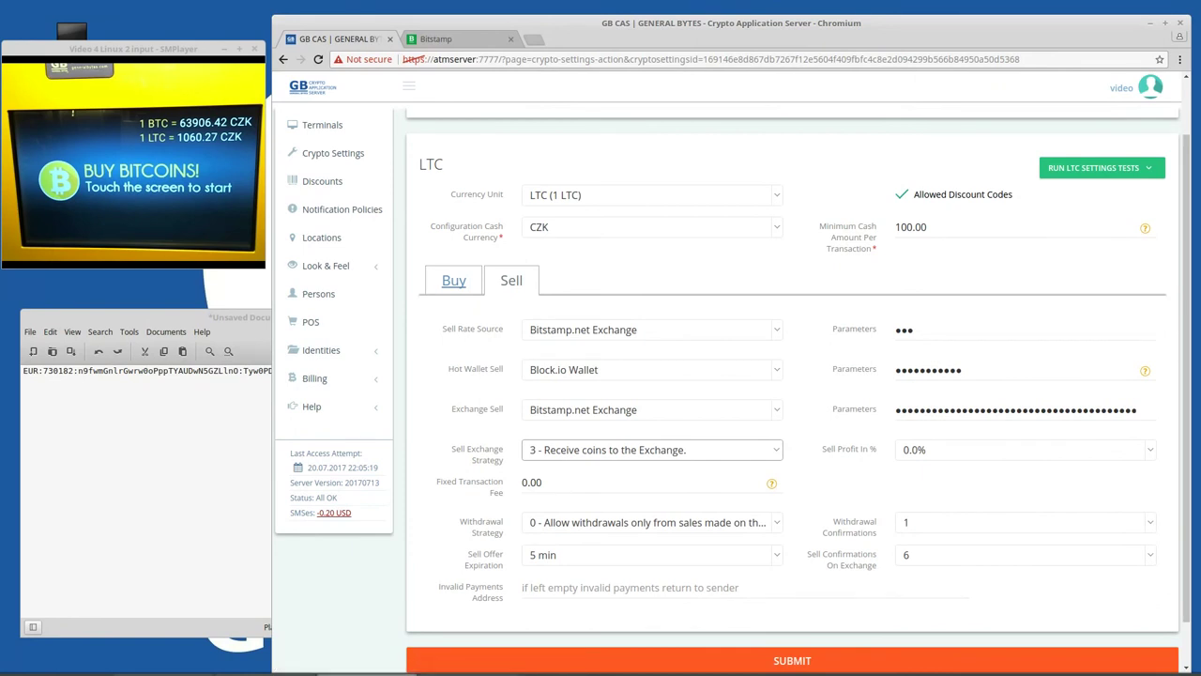
click(1023, 369)
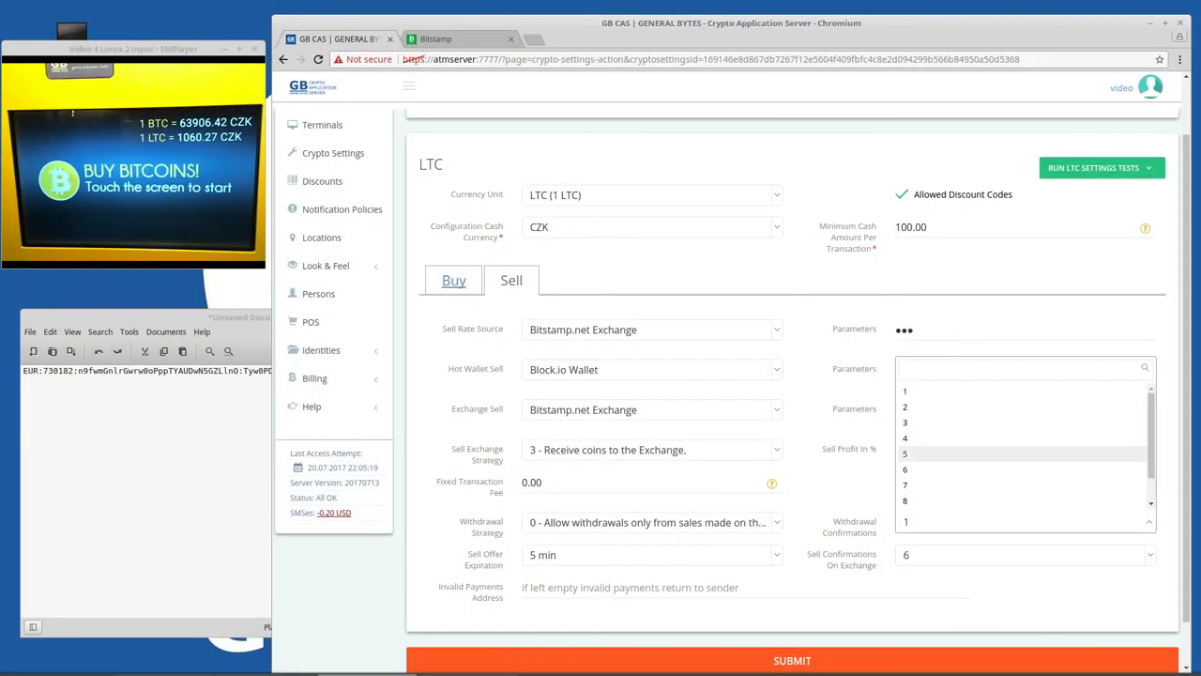
click(938, 454)
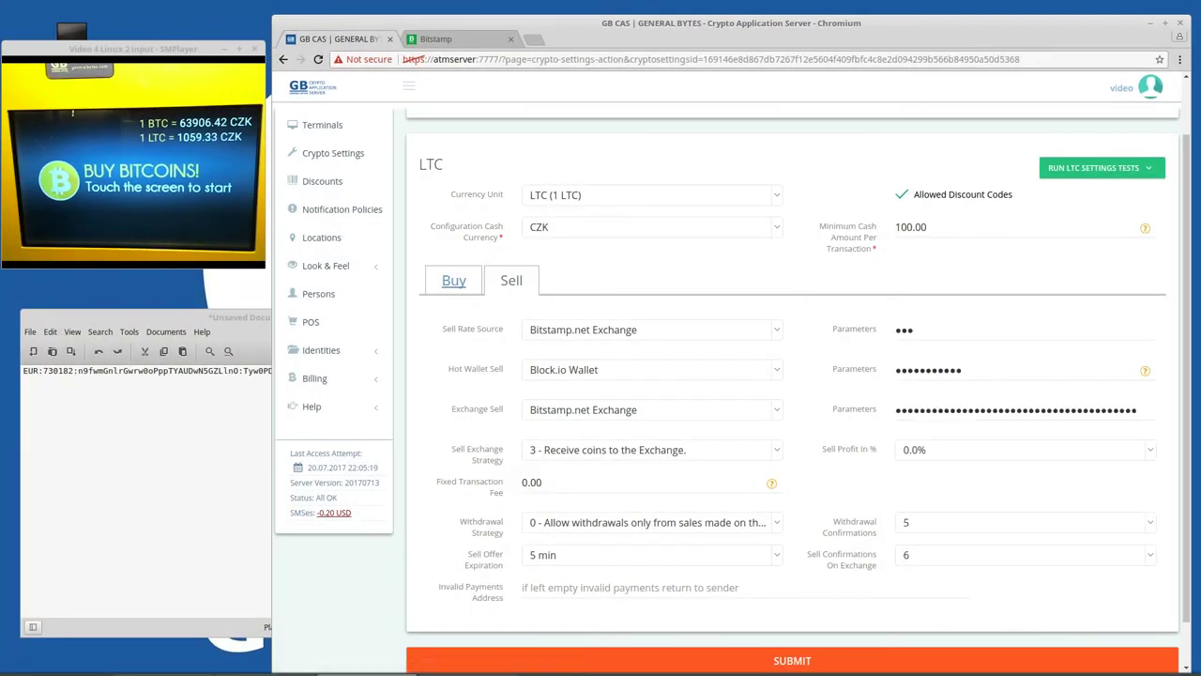
click(648, 555)
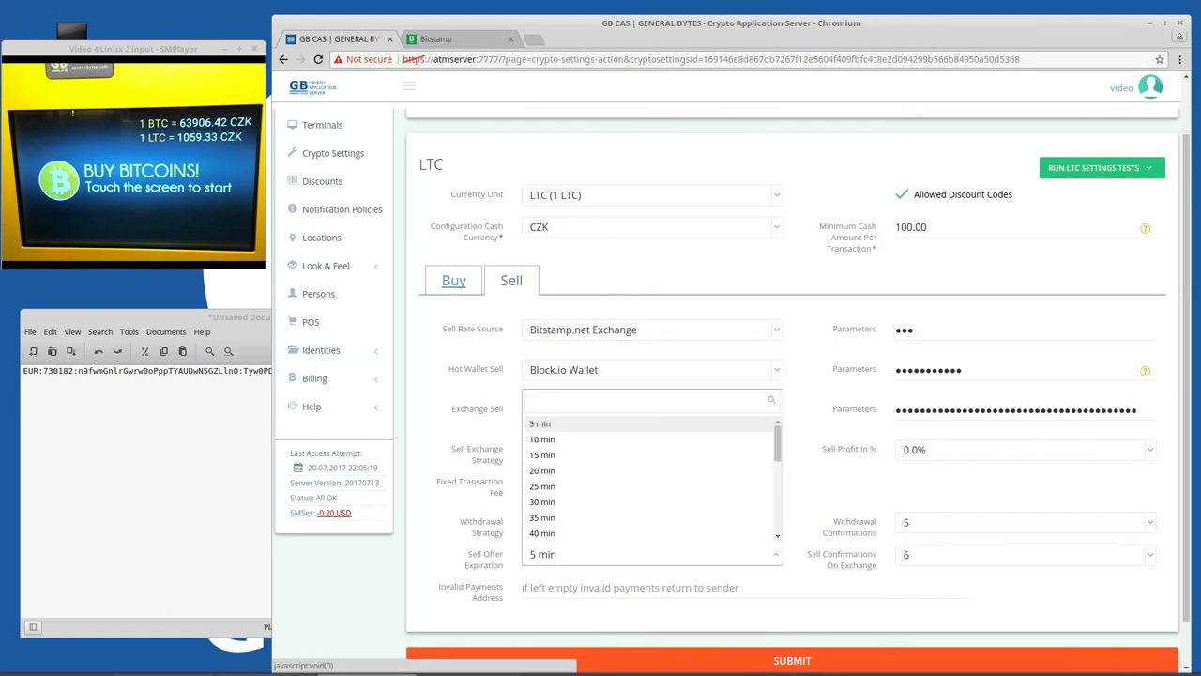
text(45)
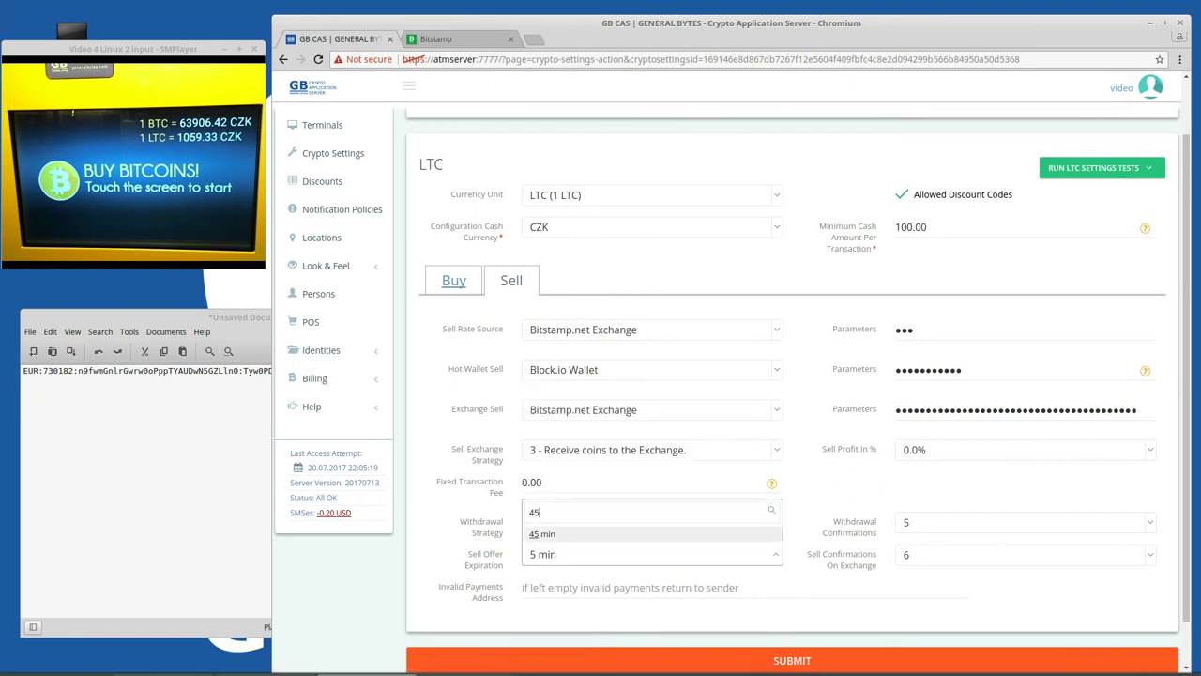
key(Return)
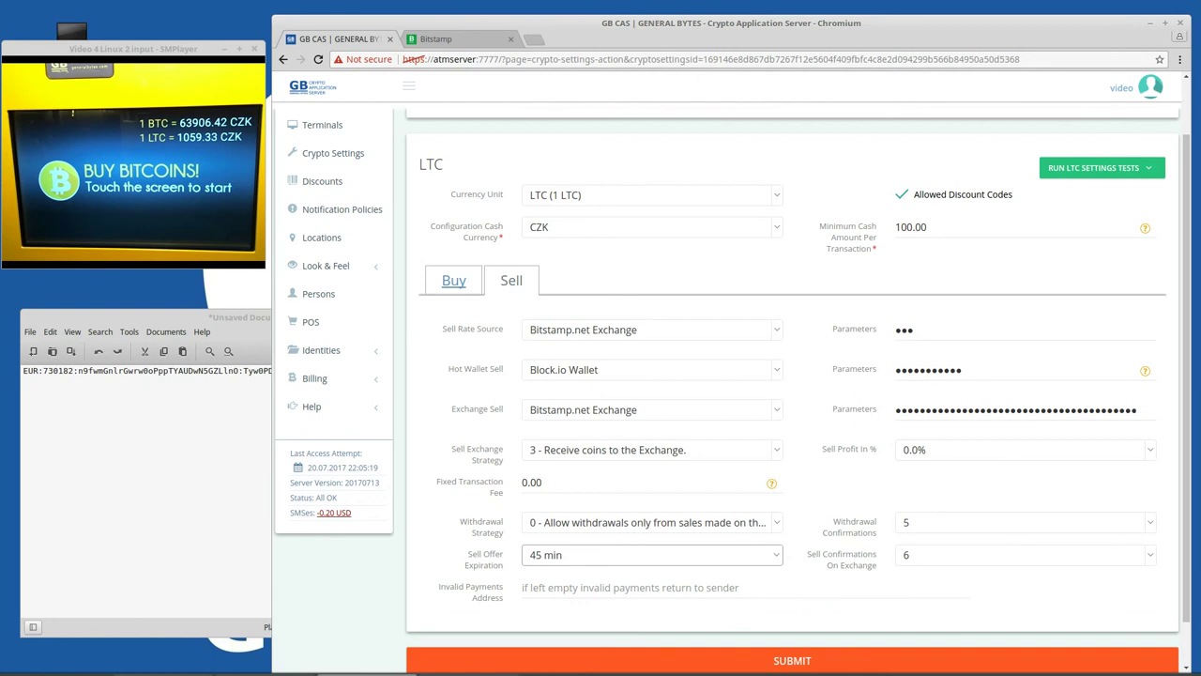
Step: Enter the invalid payments address and submit the LTC settings
key(Tab)
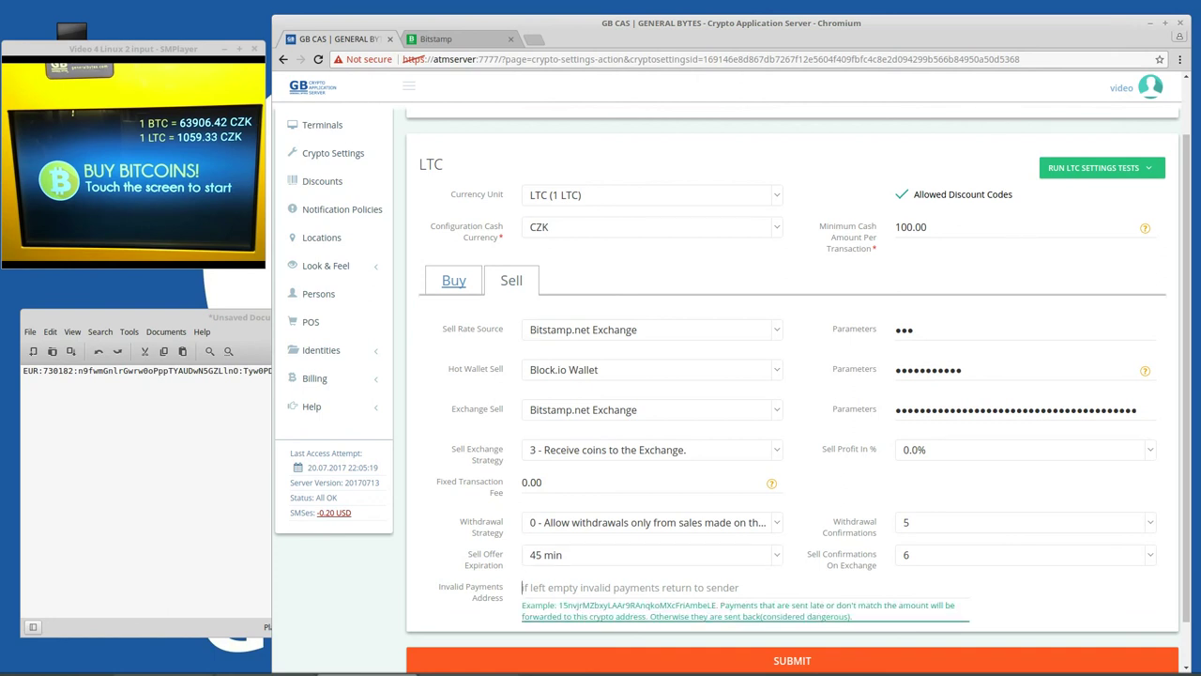
key(Tab)
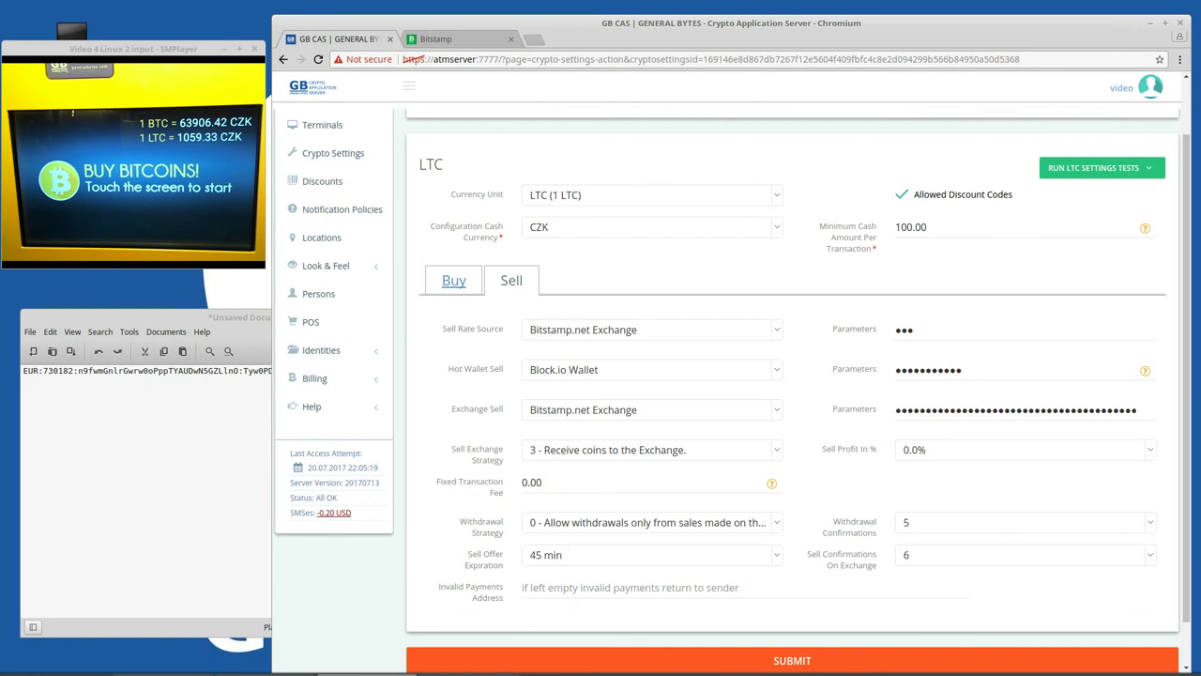
key(shift+Tab)
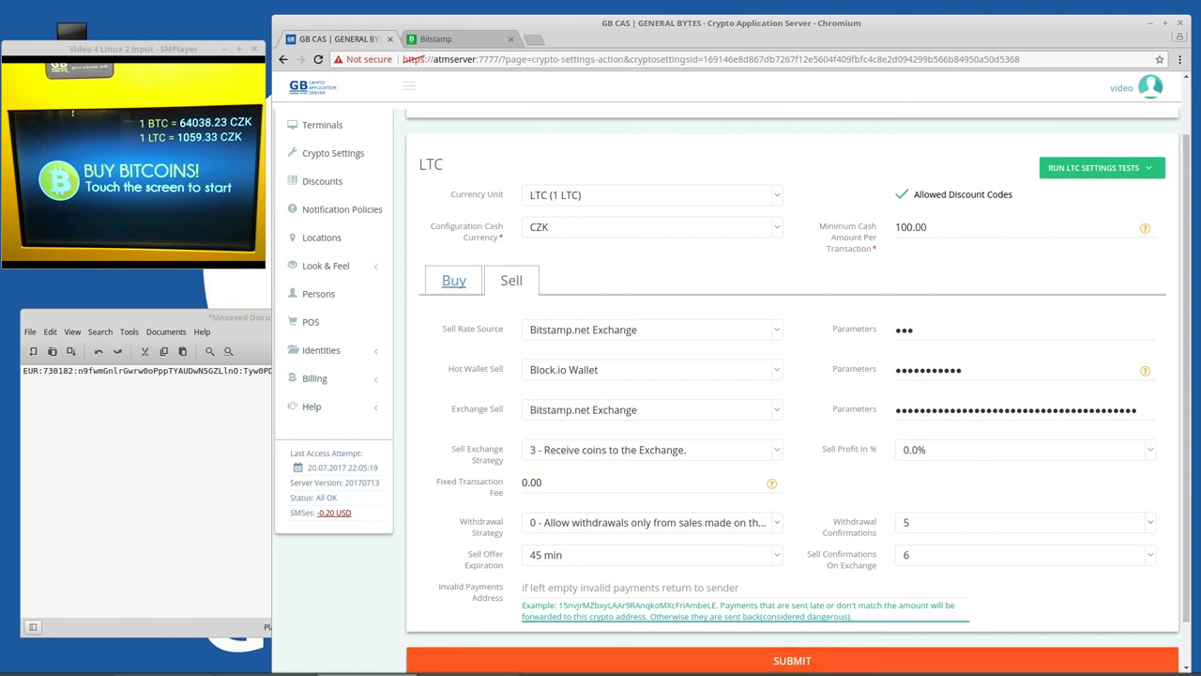
text(1)
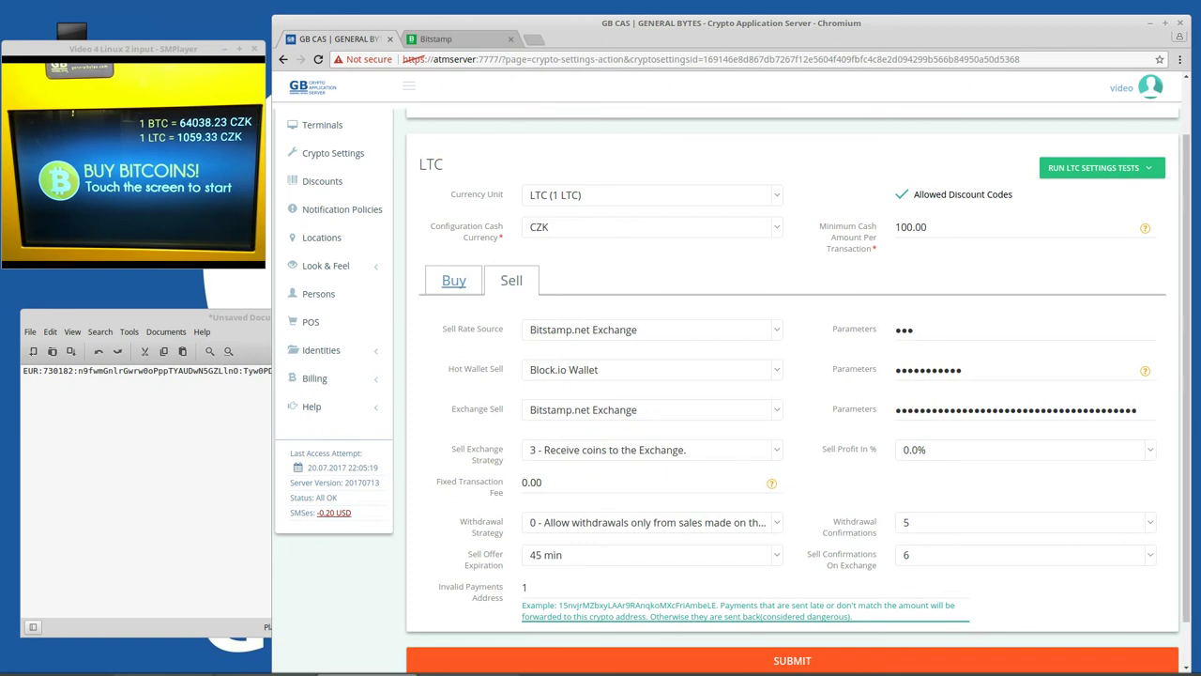
key(BackSpace)
text(L2ikwkis88238wjw)
key(Return)
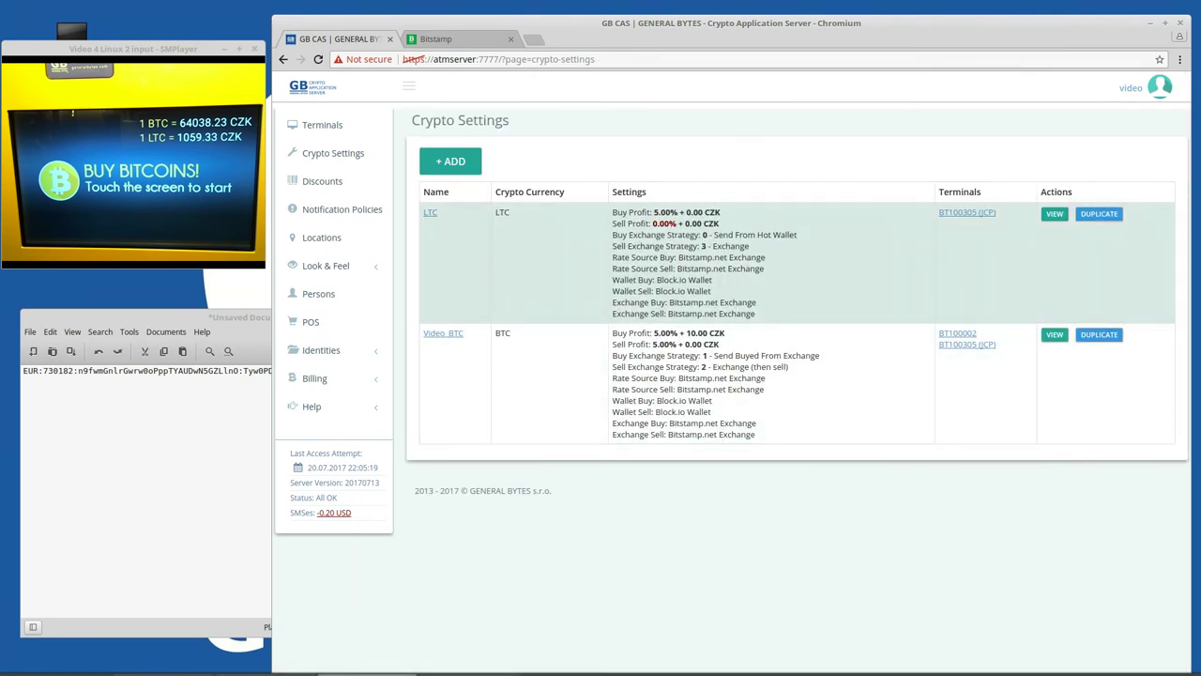
Step: Run the LTC Test Exchange Buy from the settings tests menu and confirm it
click(1055, 213)
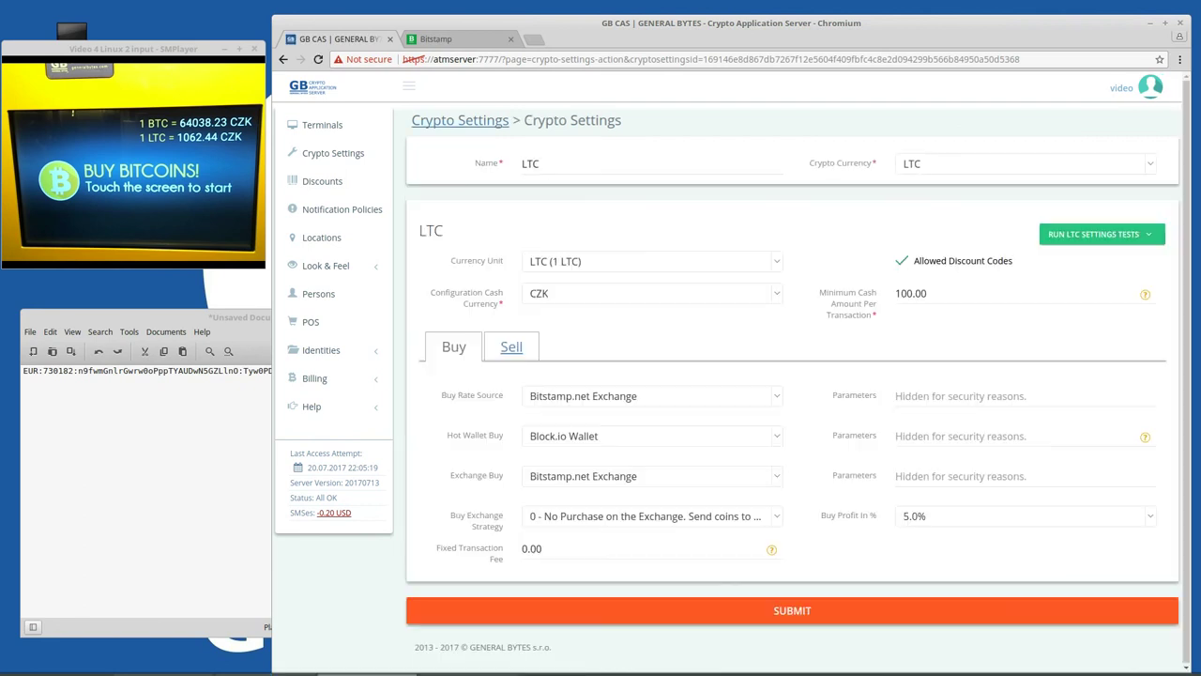
click(1098, 233)
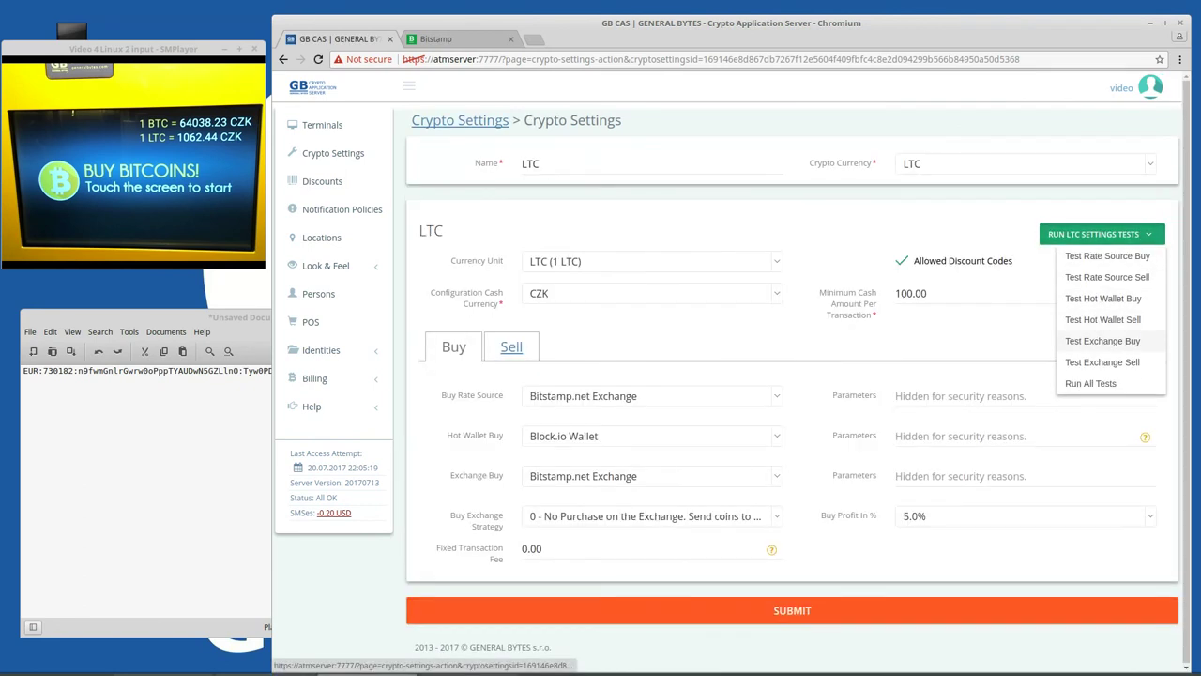
click(1103, 340)
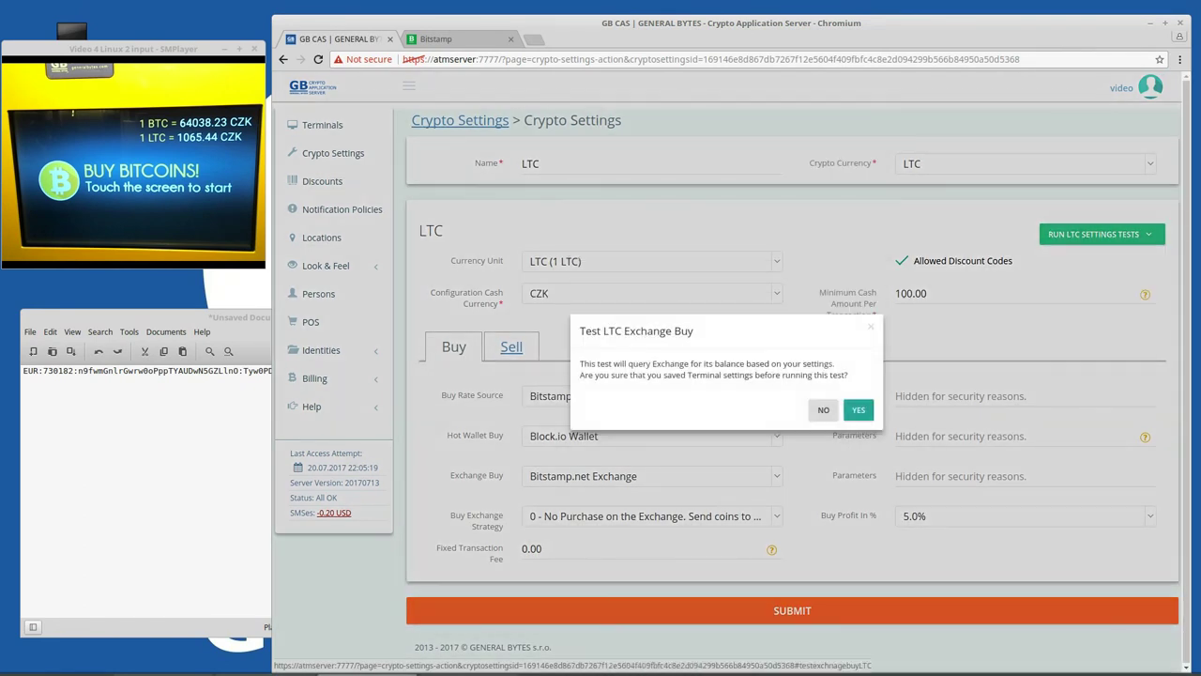
key(Return)
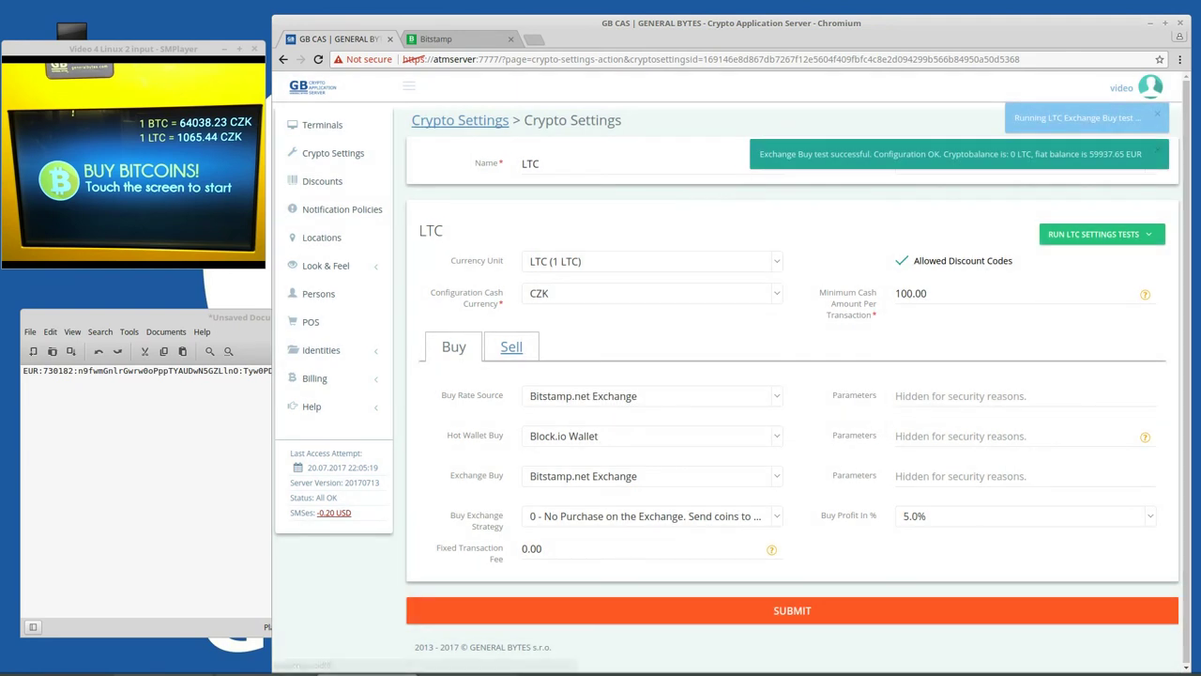
Step: Run the LTC Test Exchange Sell and confirm it
click(1094, 234)
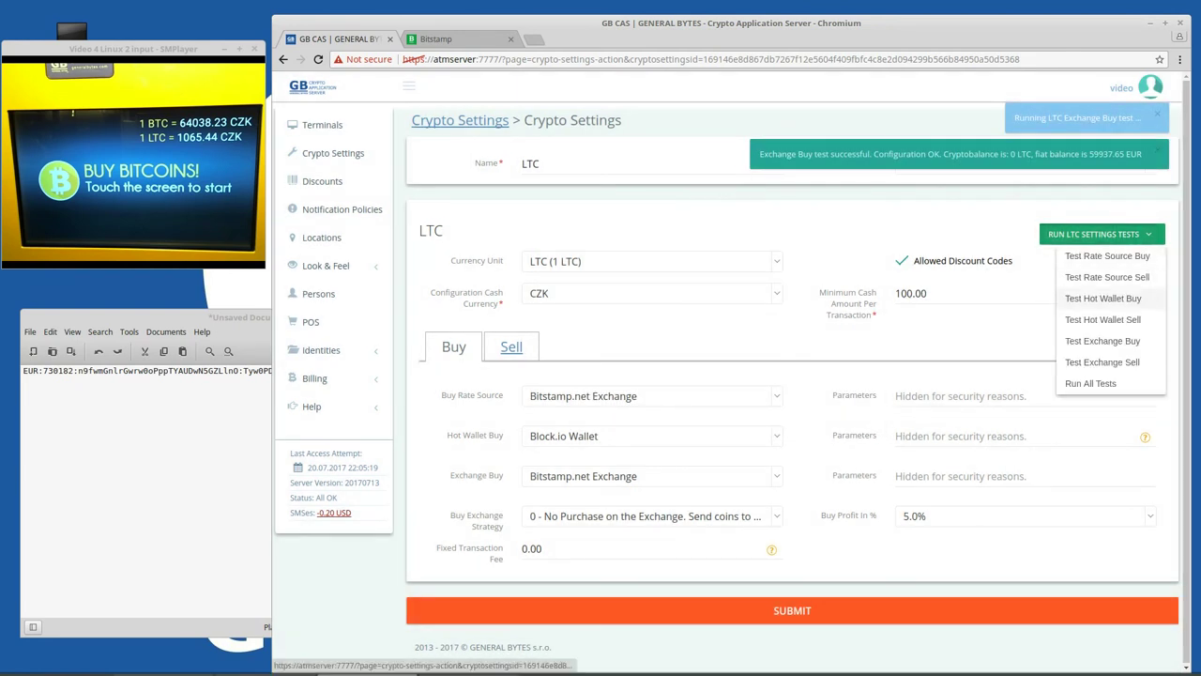
click(1102, 362)
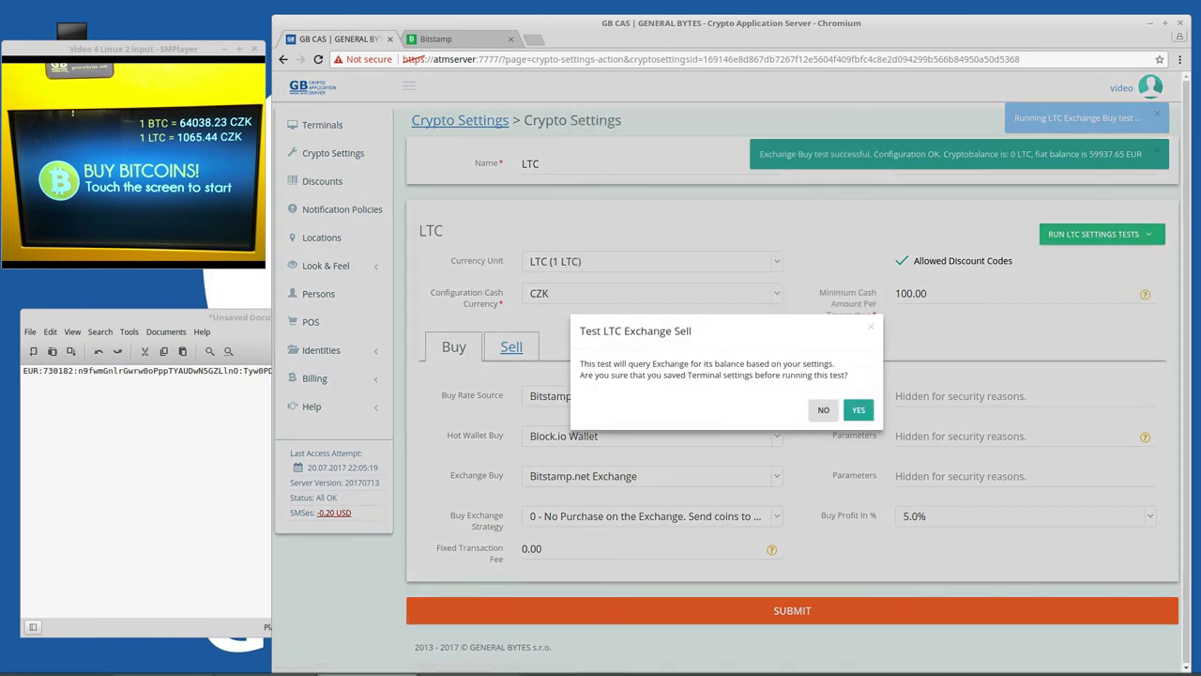
click(858, 412)
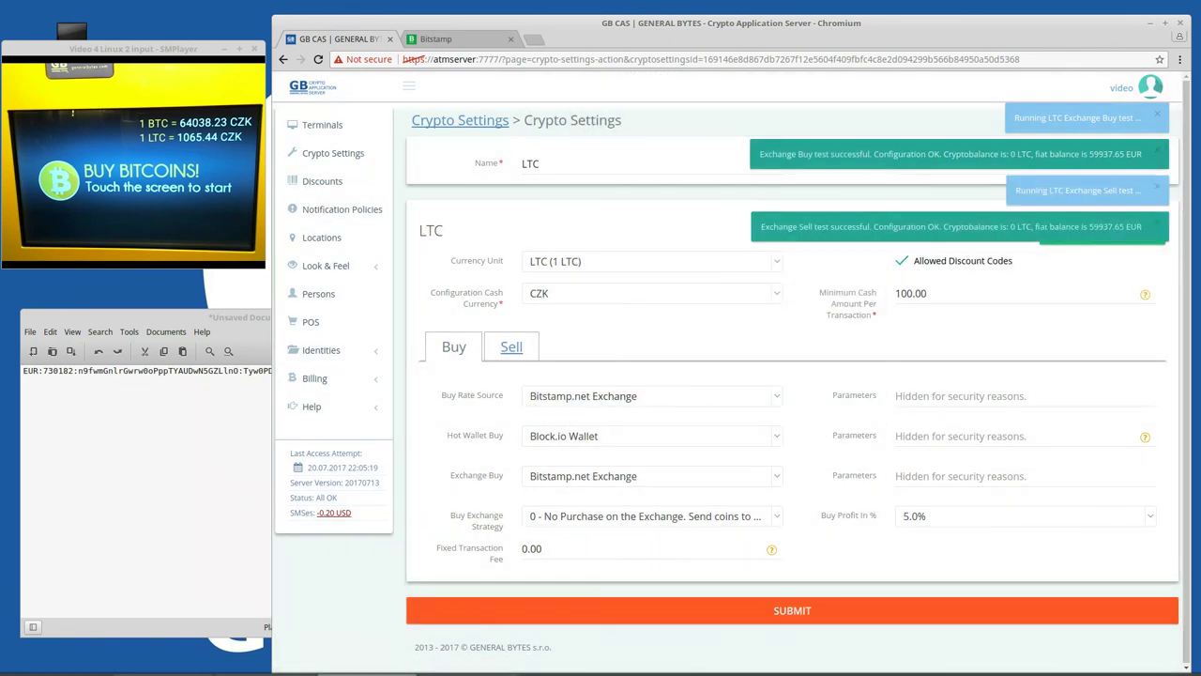